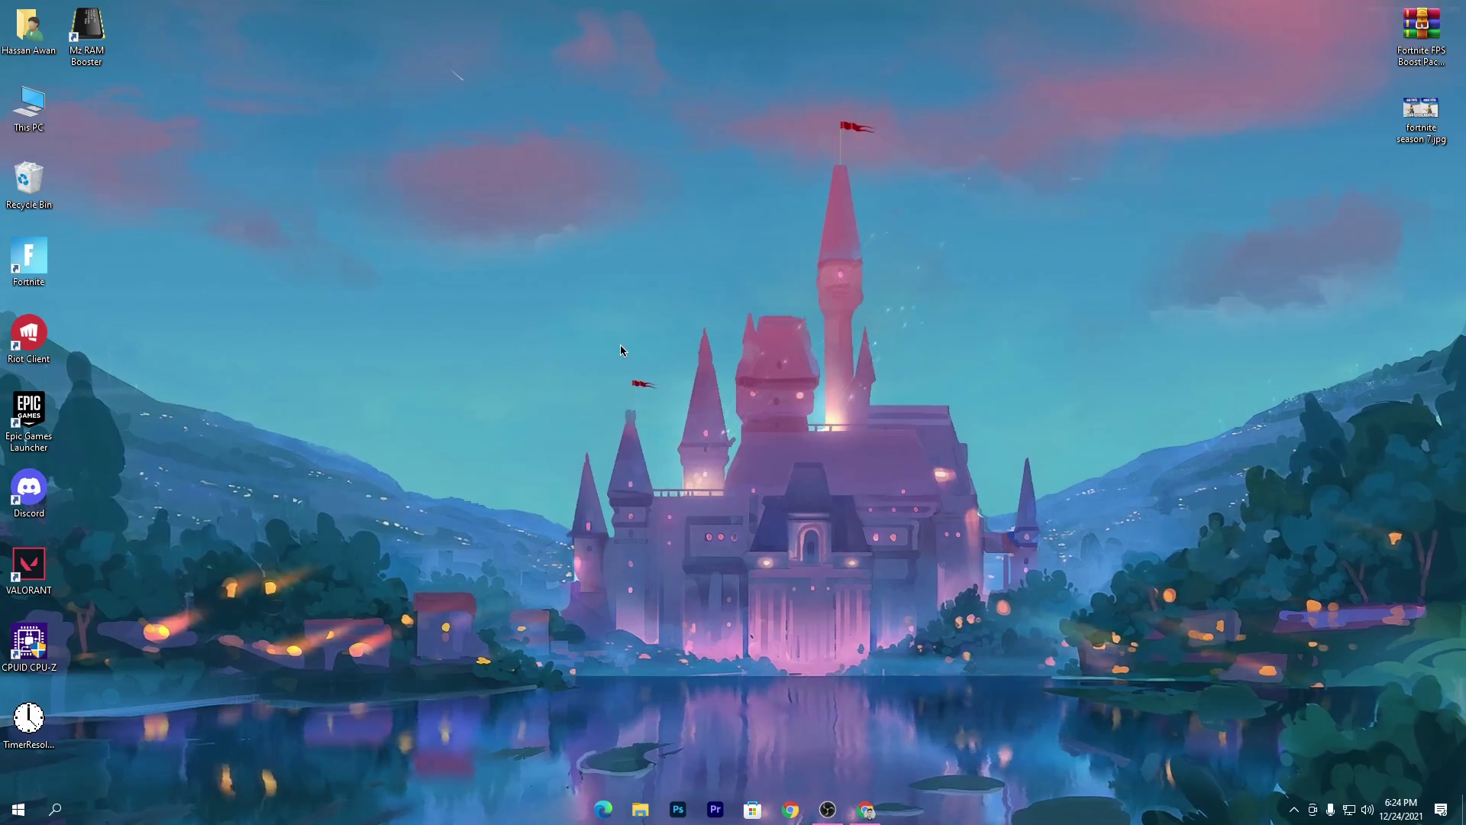
Step: Switch to Chrome and open the download link of the "Fortnite Chapter 3 New FPS Boost Pack" post under Chapter 3 Packs
{"action": "left_click_drag", "start_coordinate": [1396, 52], "coordinate": [404, 221]}
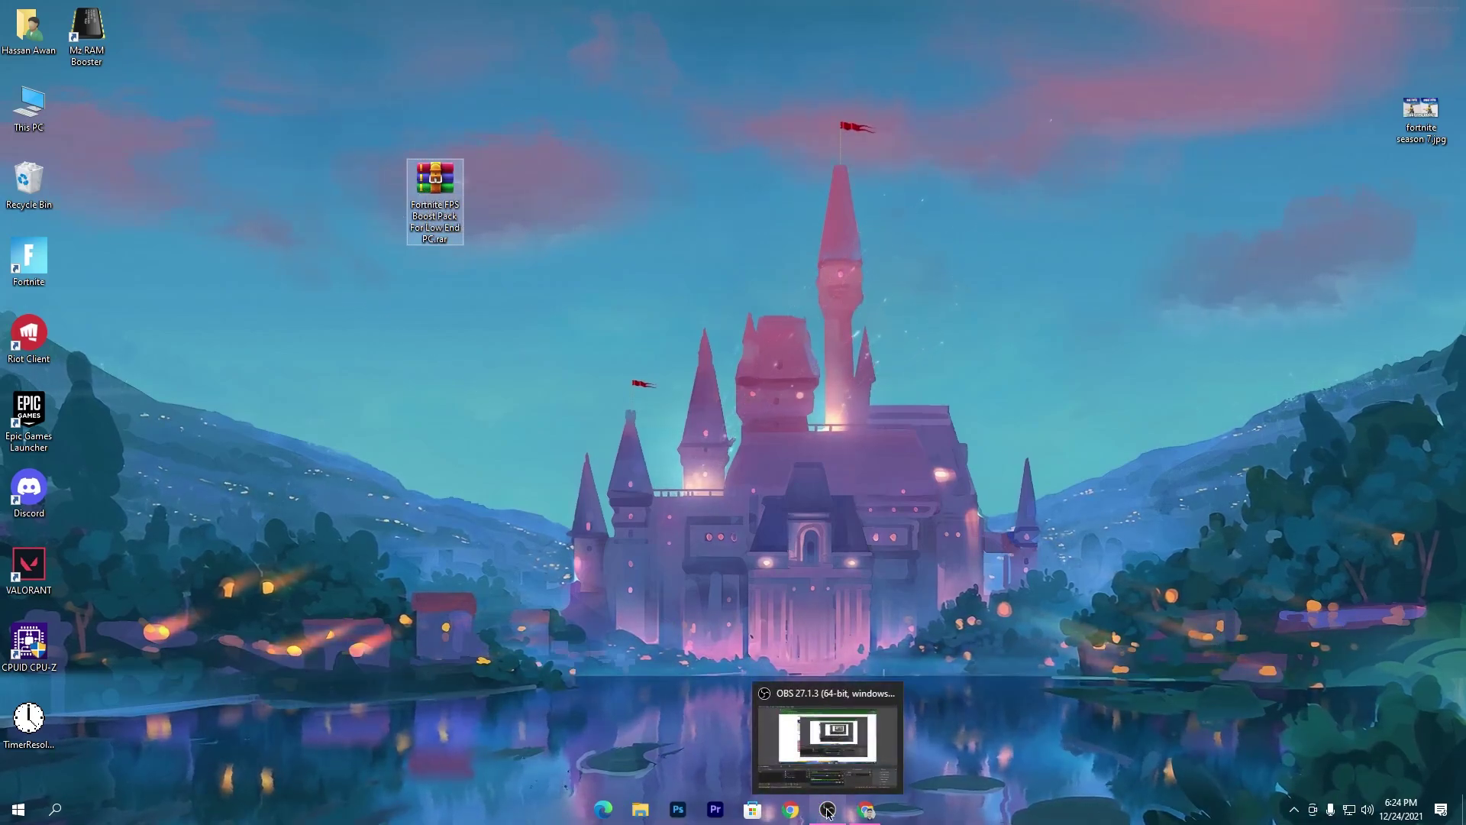
{"action": "left_click", "coordinate": [868, 815]}
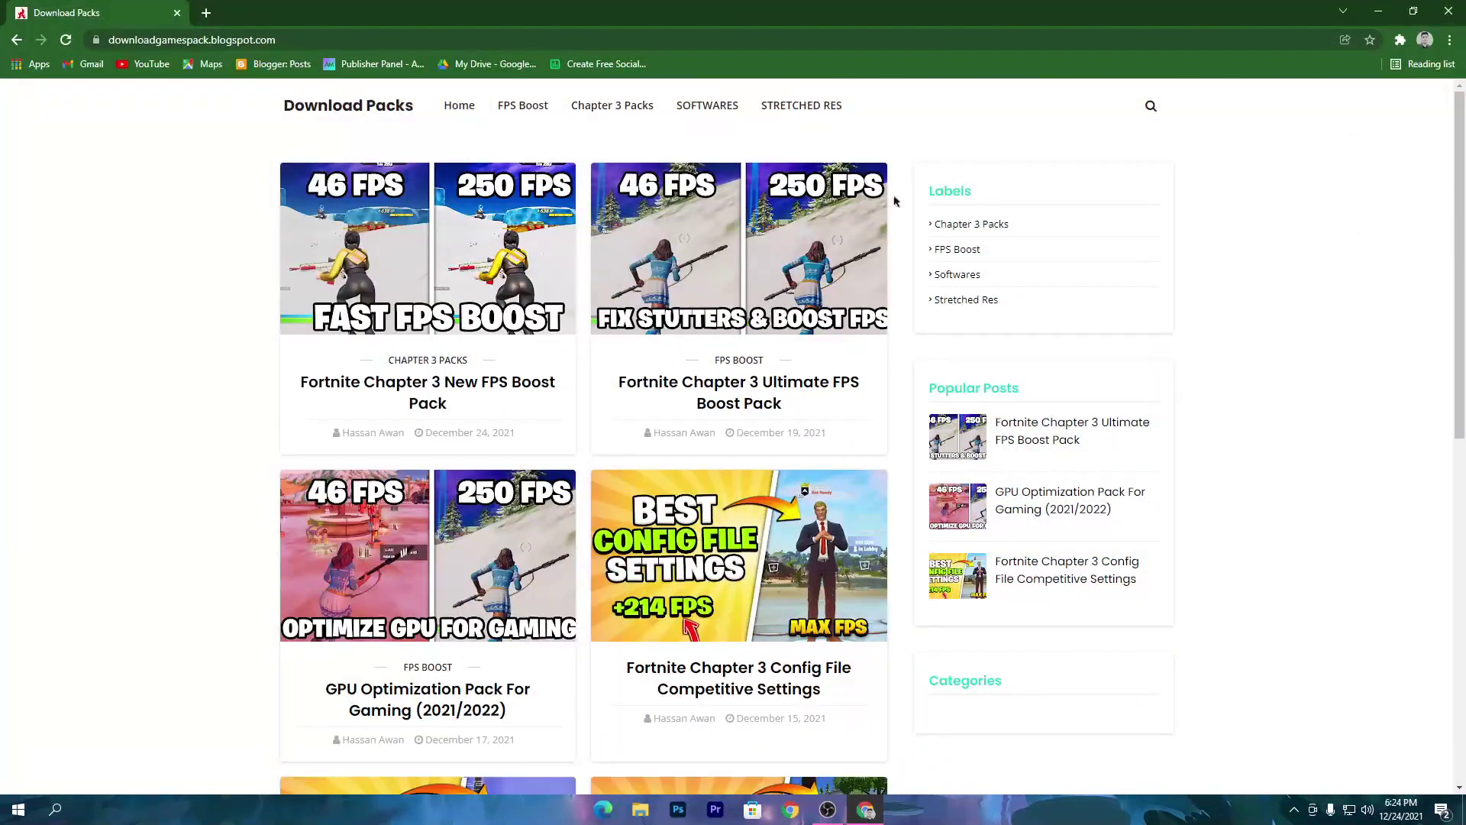
{"action": "left_click", "coordinate": [603, 109]}
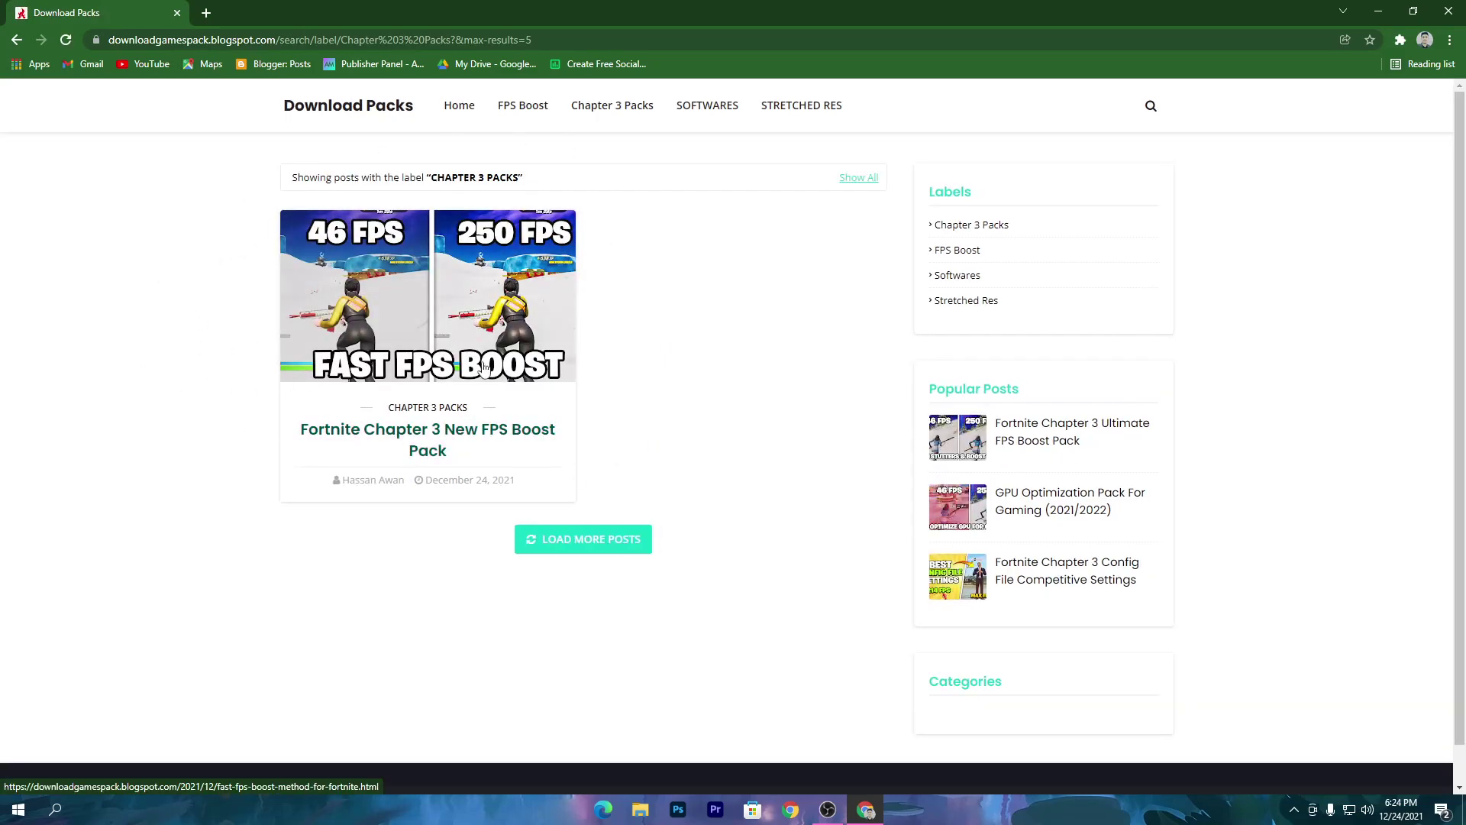
{"action": "left_click", "coordinate": [462, 313]}
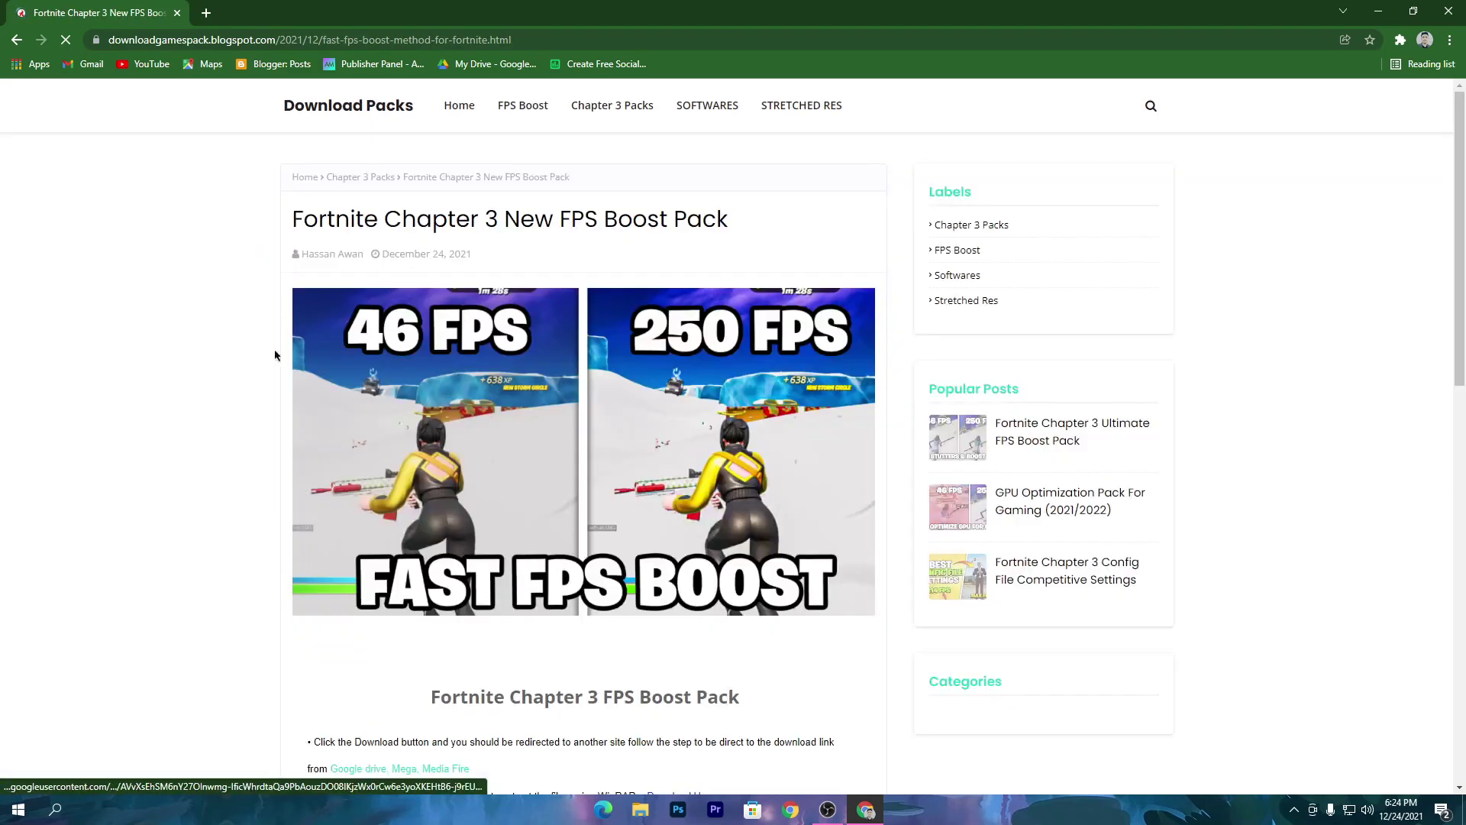
{"action": "scroll", "coordinate": [845, 338], "scroll_direction": "down", "scroll_amount": 5}
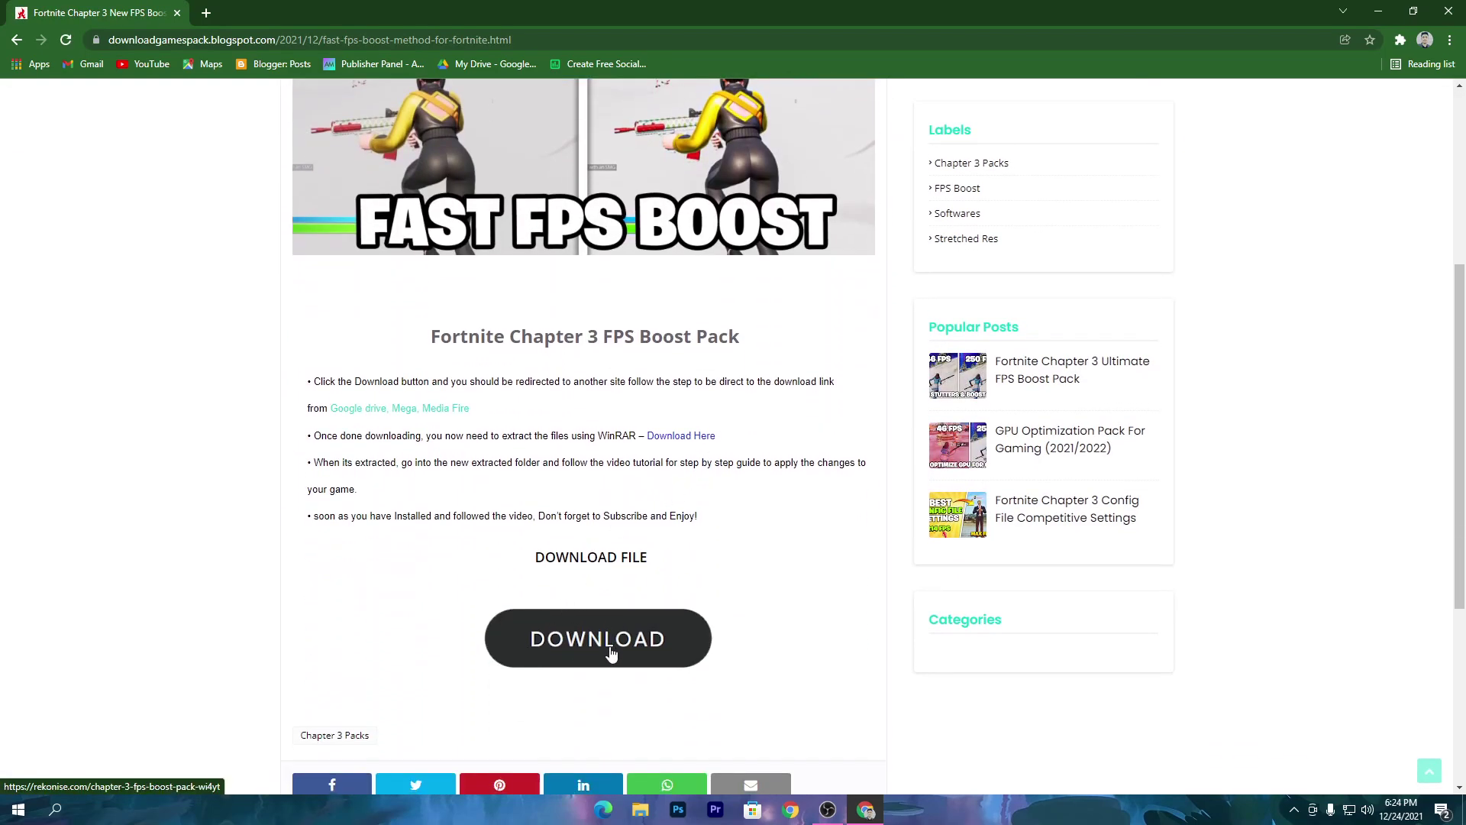
{"action": "left_click", "coordinate": [611, 653]}
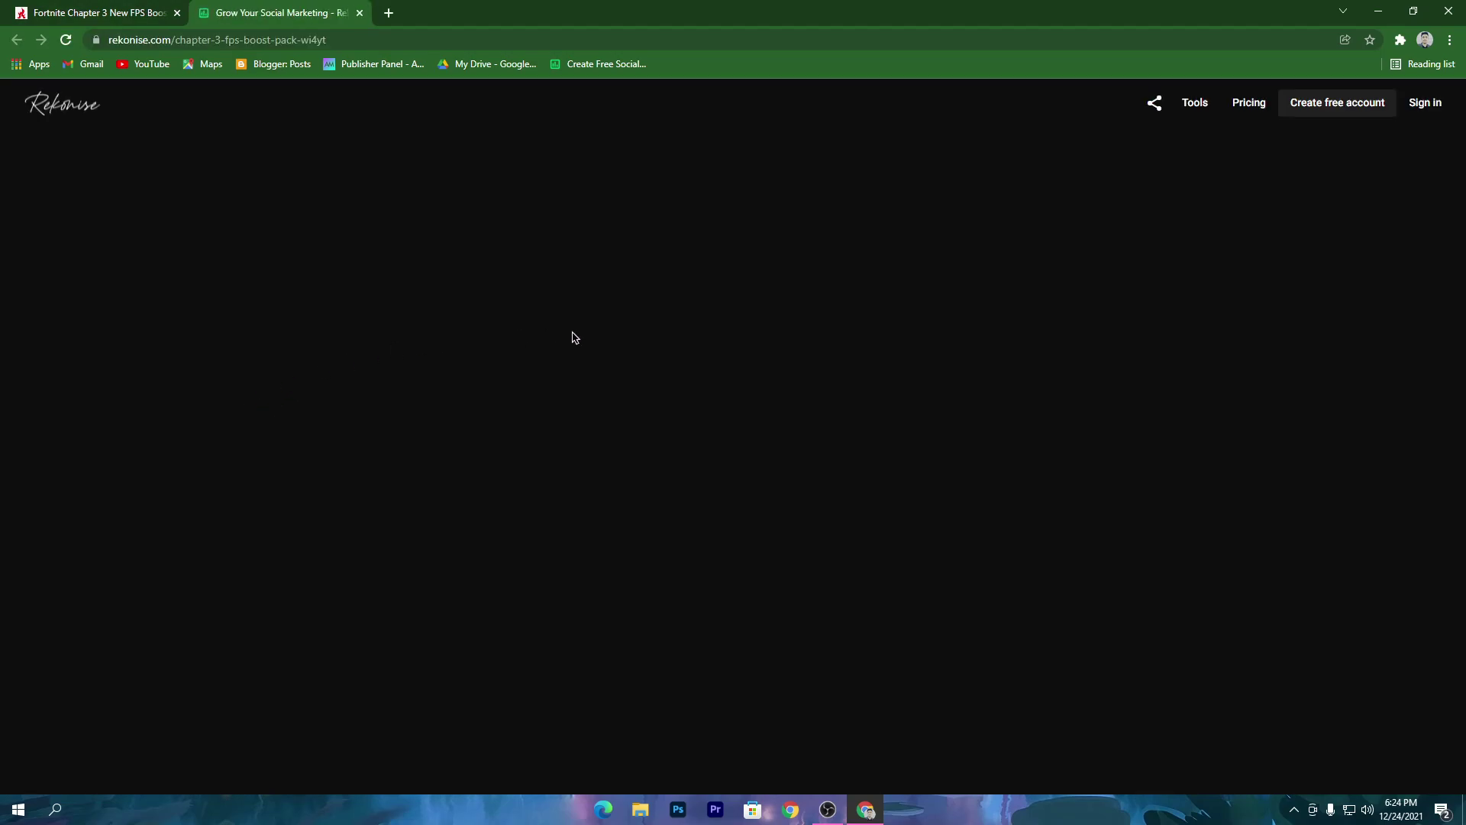
Step: Complete the Subscribe on YouTube action on Rekonise and unlock the link to the Chapter 3 FPS Boost Pack
{"action": "left_click", "coordinate": [657, 254]}
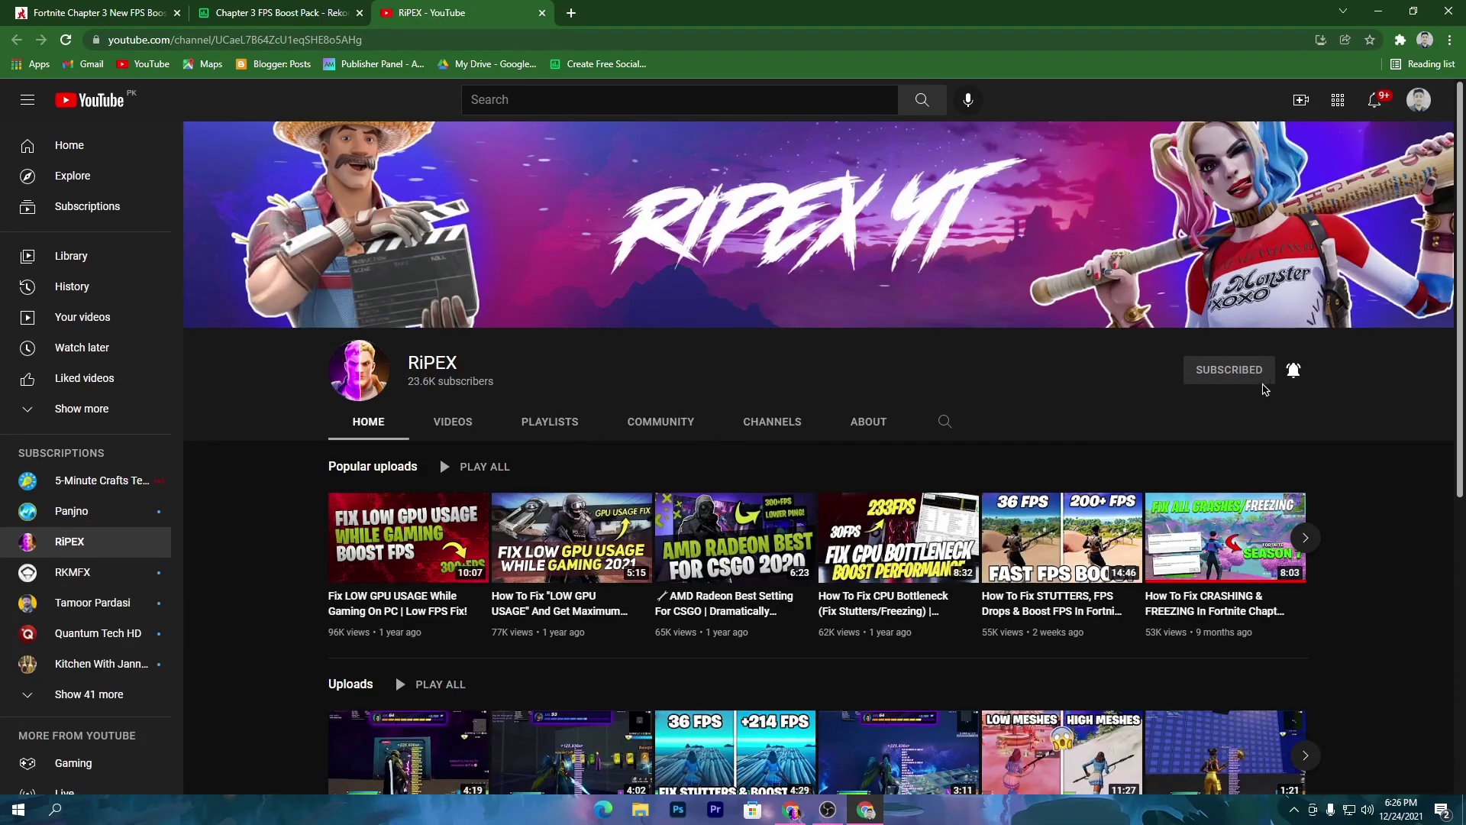
{"action": "left_click", "coordinate": [252, 11]}
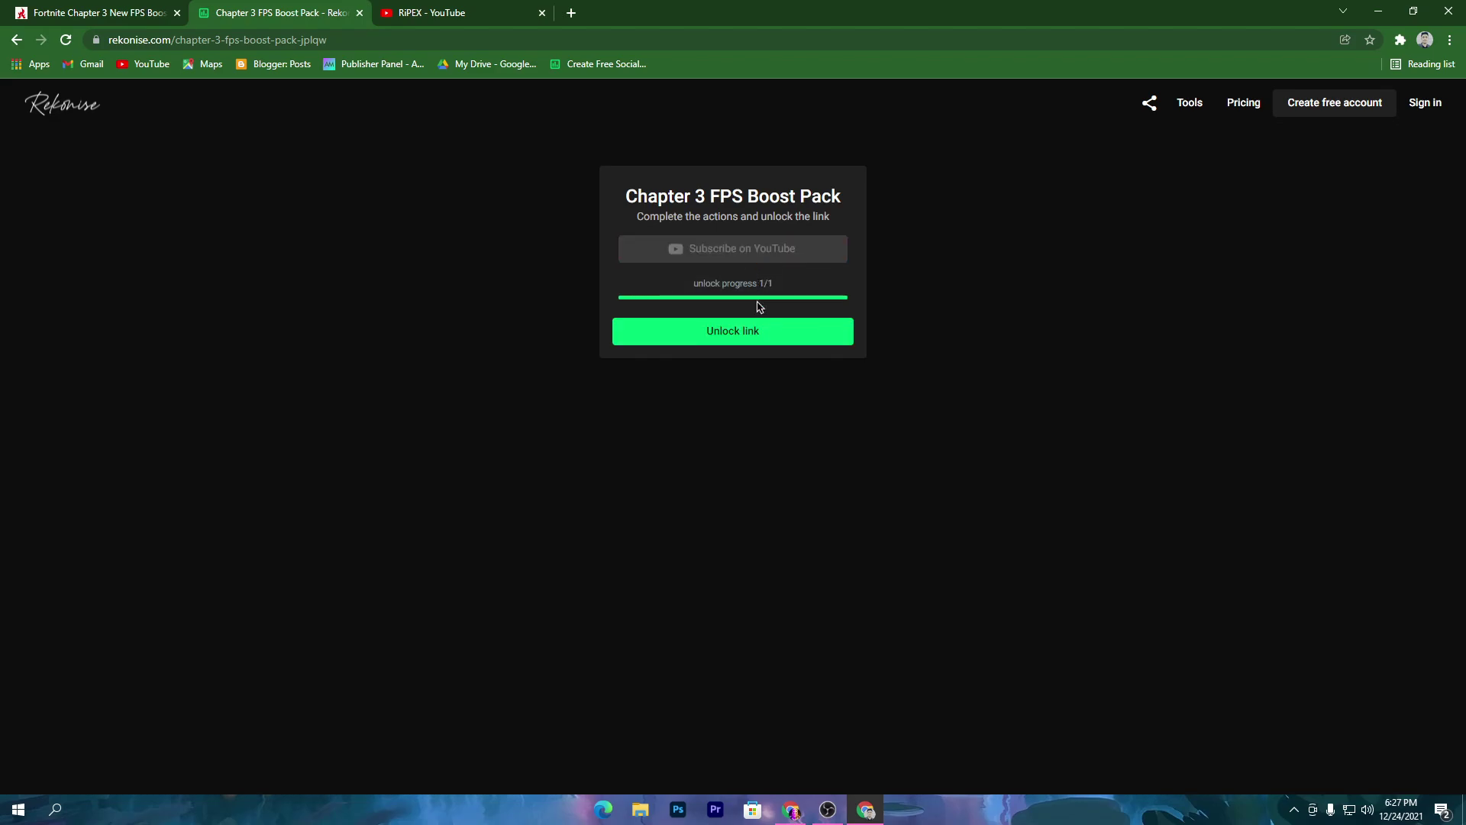
{"action": "left_click", "coordinate": [800, 341]}
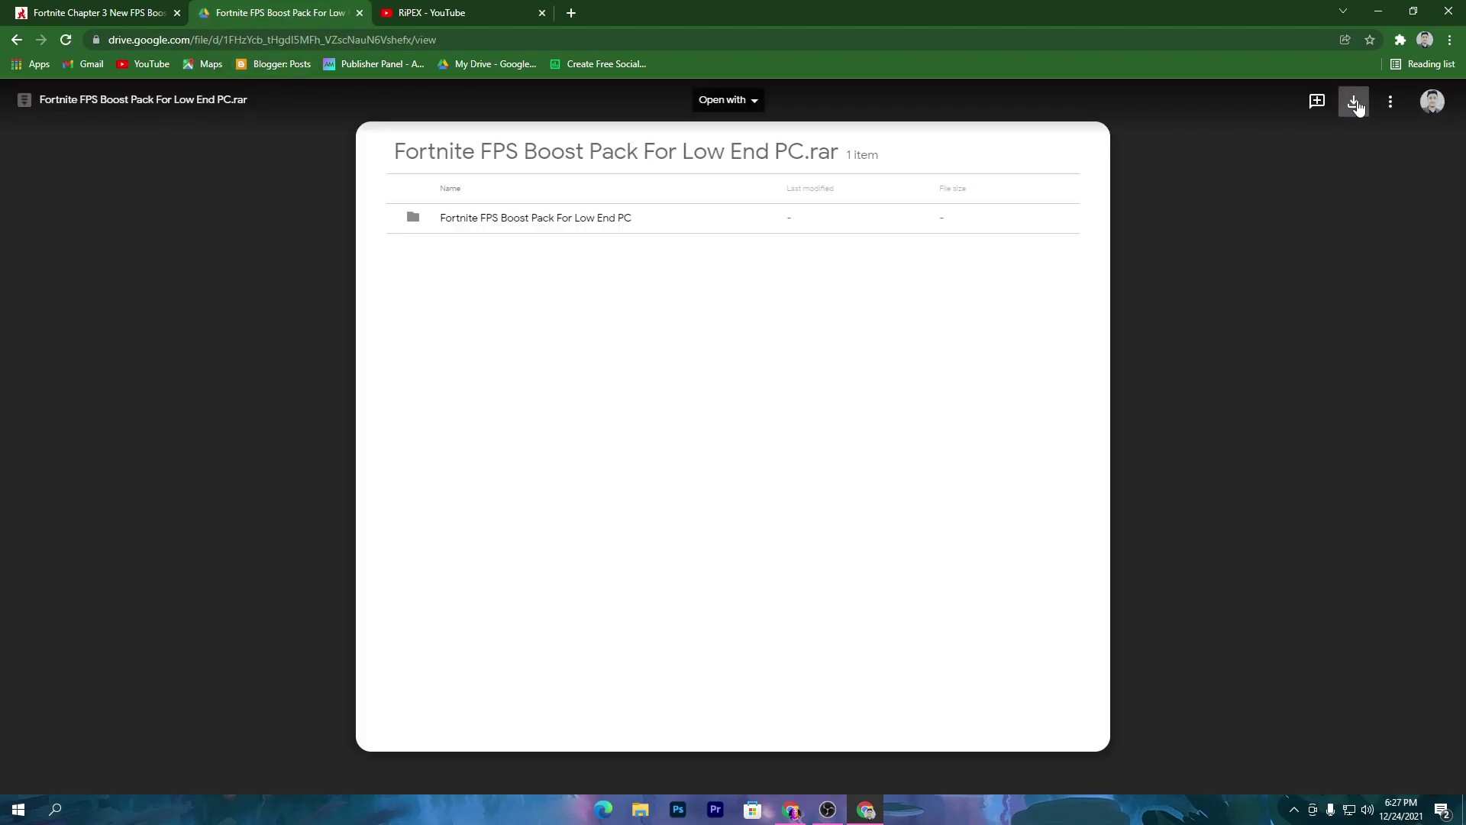
Step: Minimize the browser windows and extract the Fortnite FPS Boost Pack folder from its RAR archive to the desktop
{"action": "left_click", "coordinate": [1378, 11]}
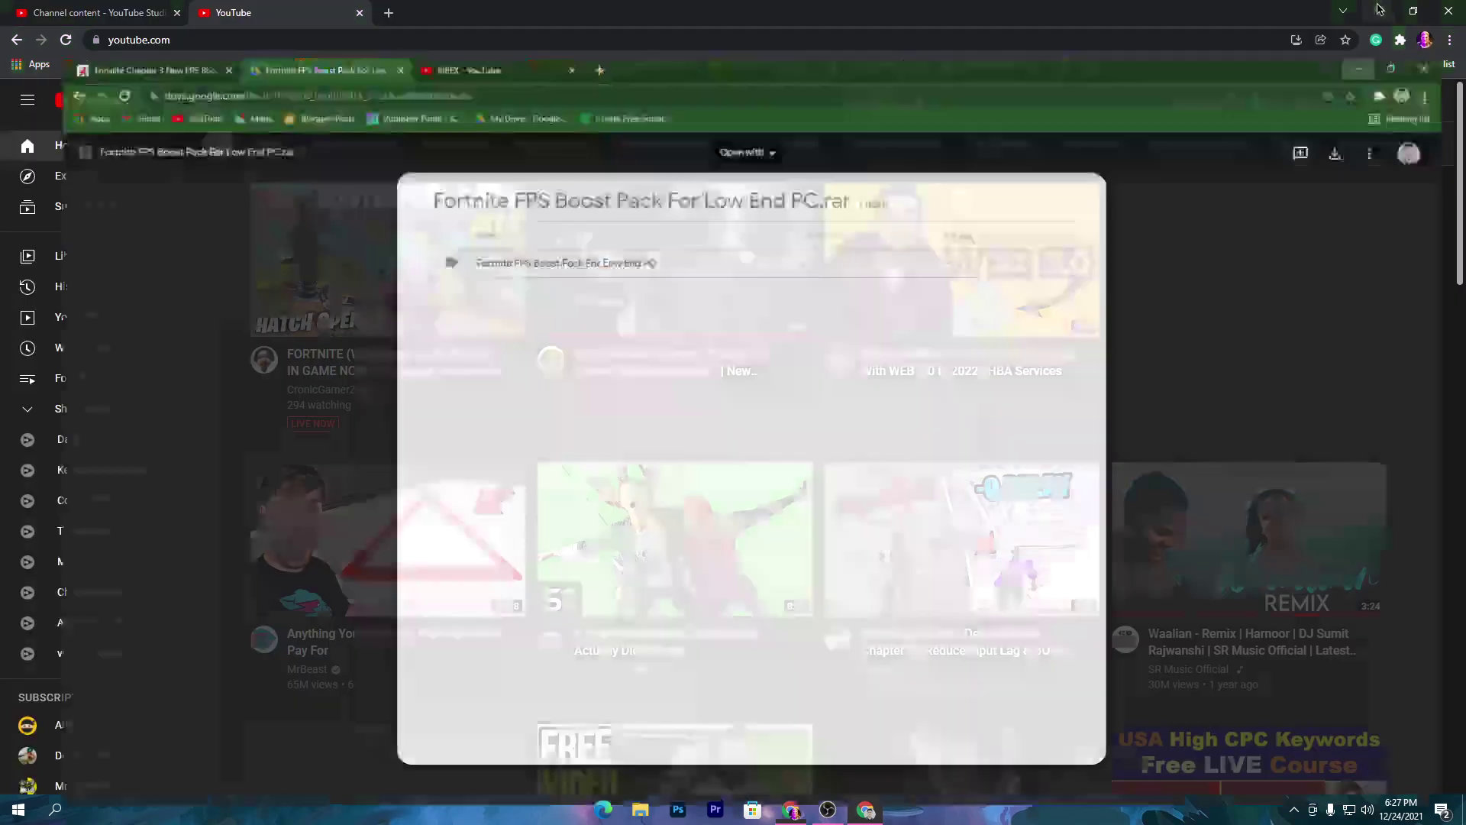
{"action": "left_click", "coordinate": [1378, 11]}
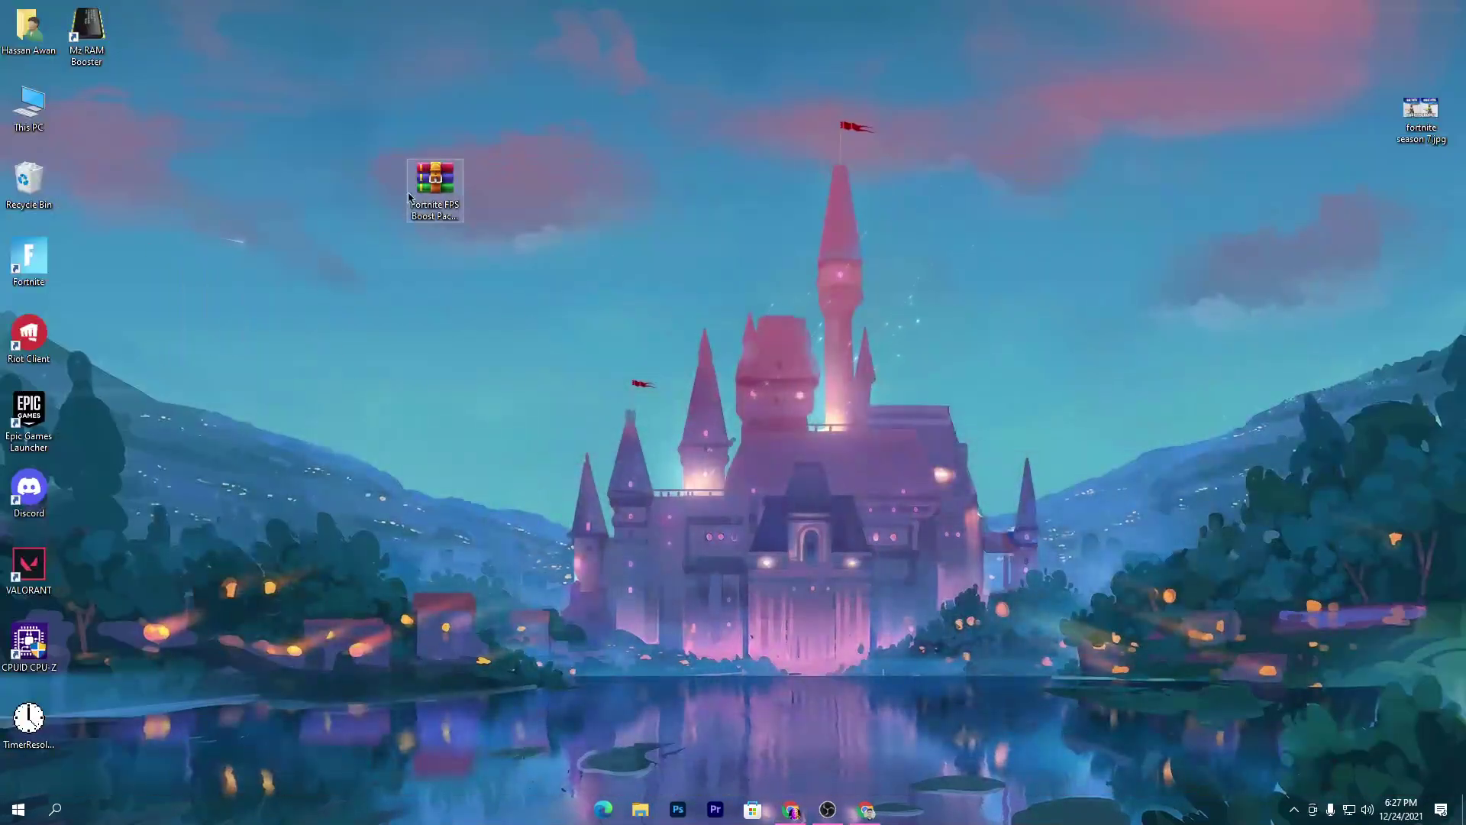
{"action": "left_click_drag", "start_coordinate": [409, 197], "coordinate": [756, 263]}
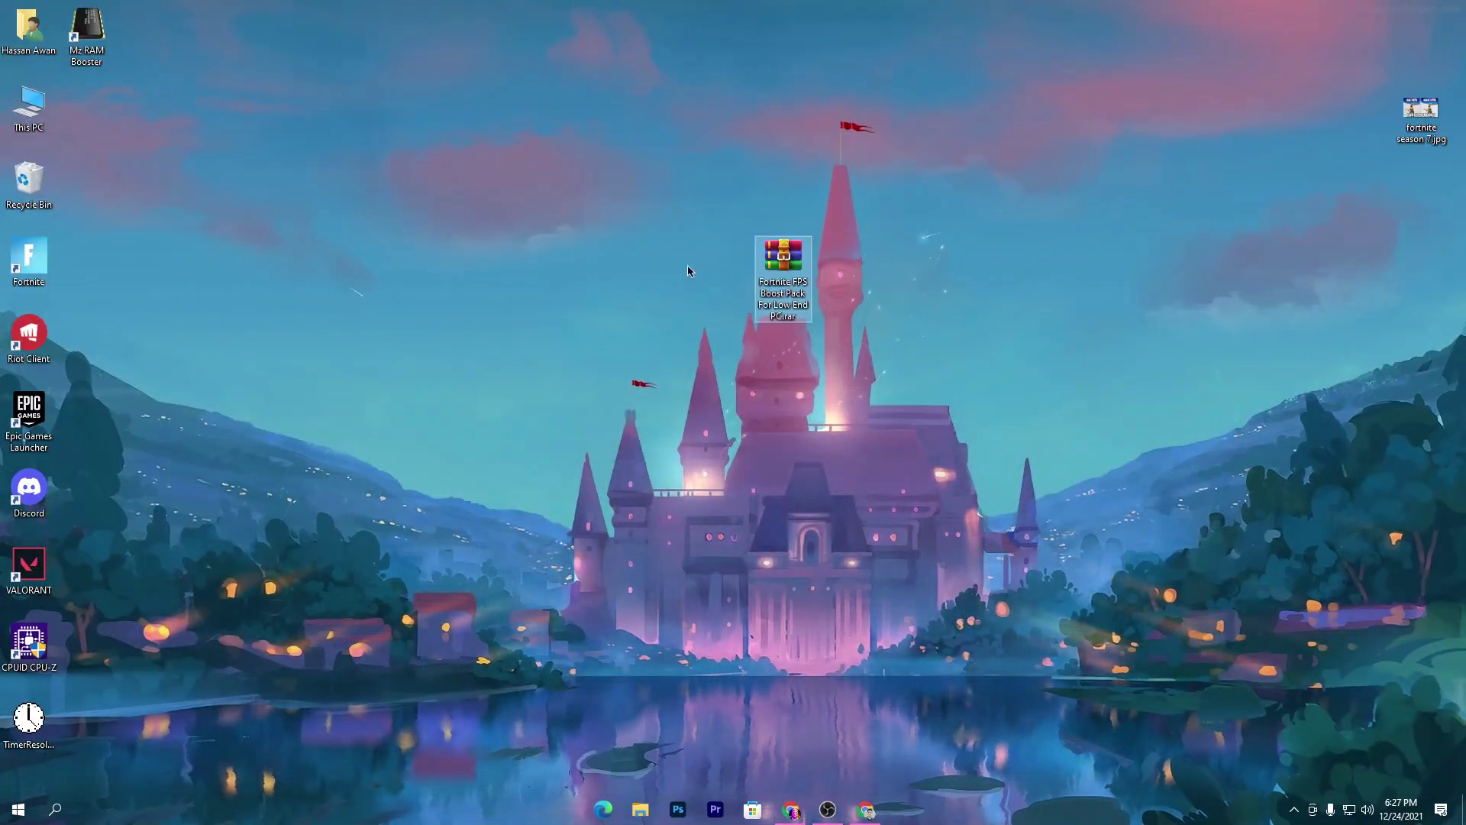
{"action": "double_click", "coordinate": [783, 260]}
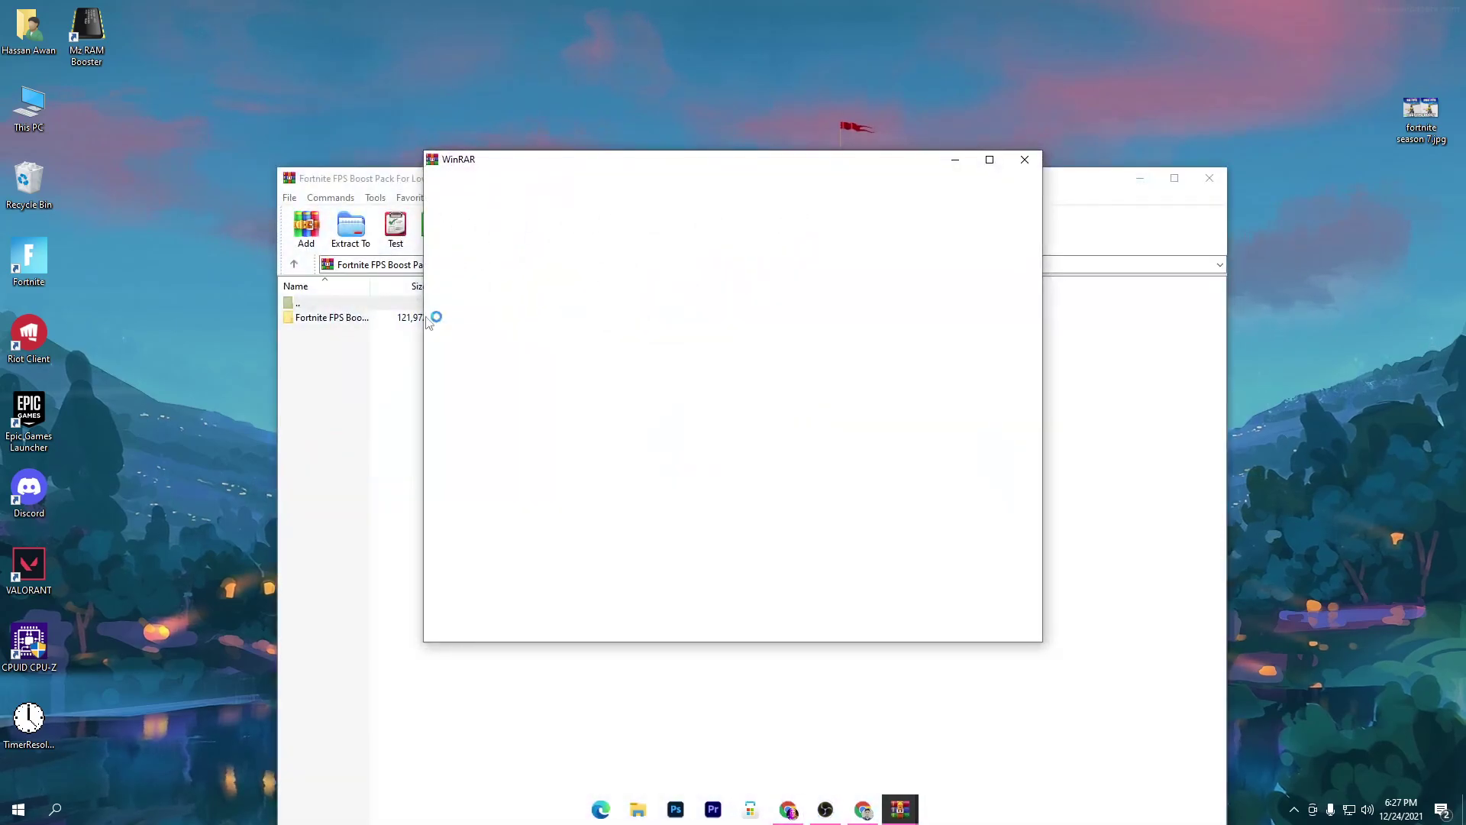
{"action": "left_click_drag", "start_coordinate": [359, 317], "coordinate": [442, 269]}
{"action": "left_click", "coordinate": [1210, 178]}
Step: Open the extracted Fortnite FPS Boost Pack folder and launch the Restore Point shortcut from 1-Create Restore Point
{"action": "double_click", "coordinate": [437, 256]}
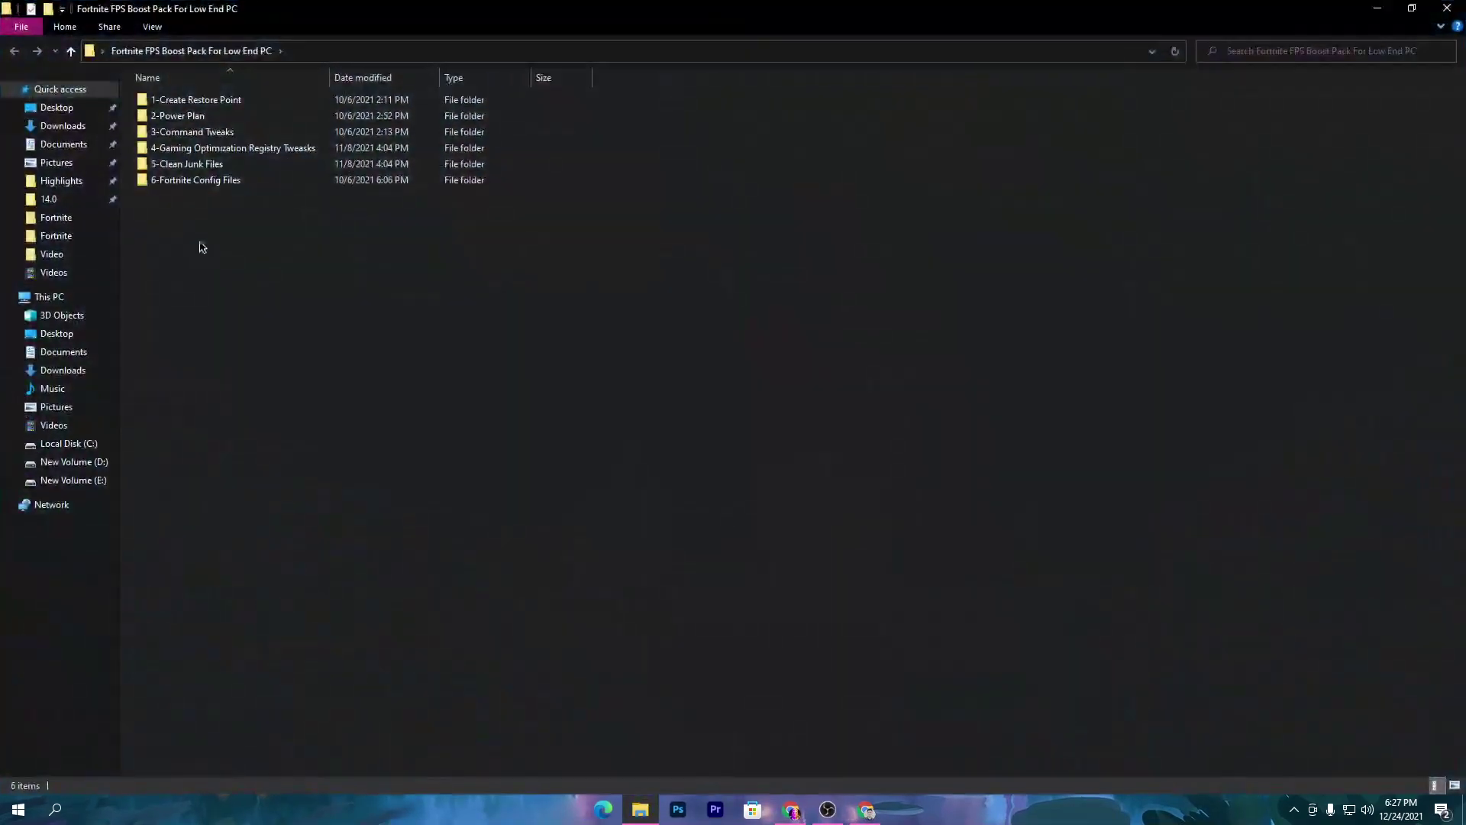
{"action": "left_click_drag", "start_coordinate": [220, 268], "coordinate": [794, 103]}
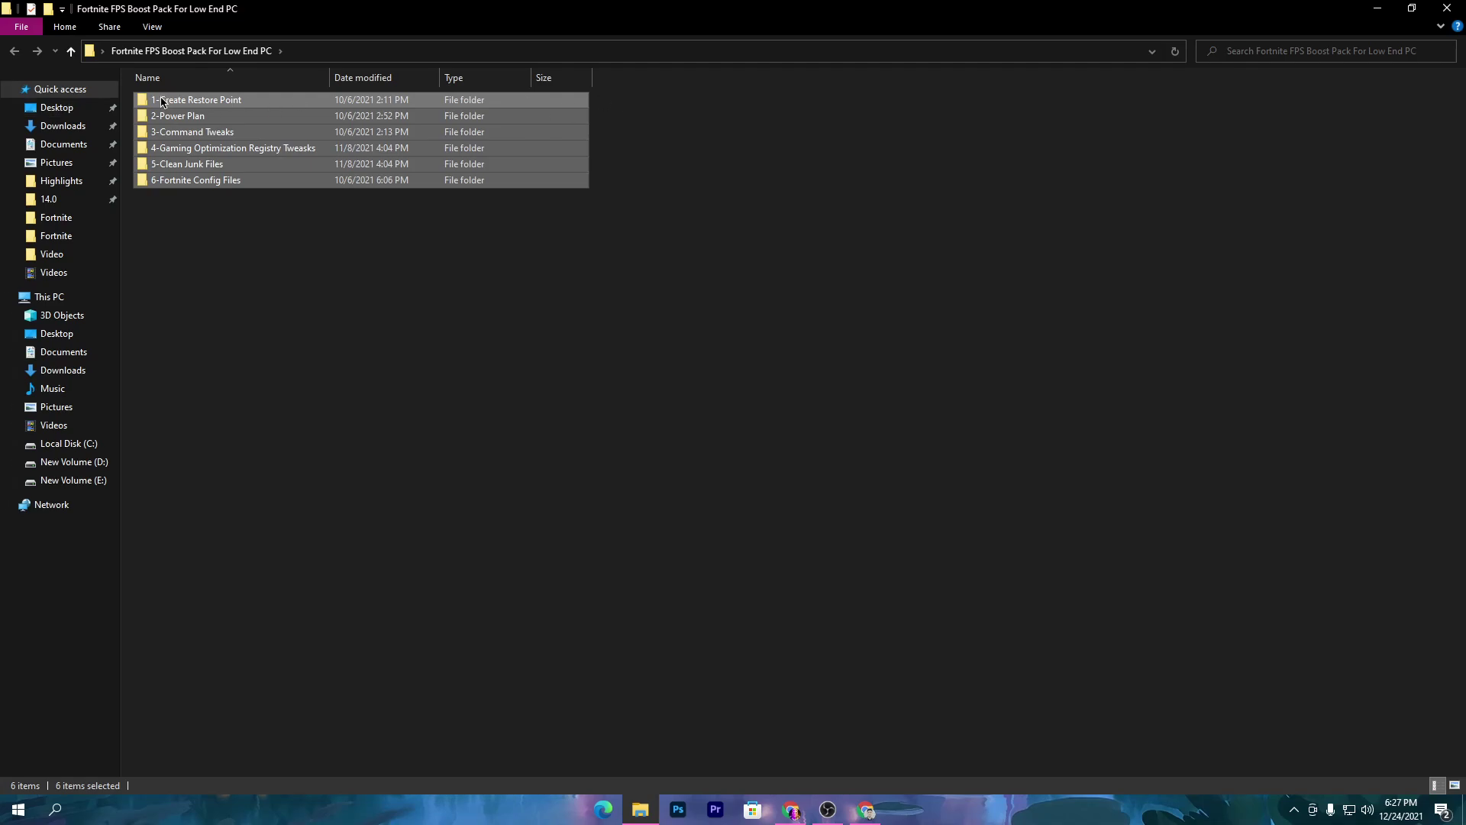
{"action": "left_click", "coordinate": [241, 354]}
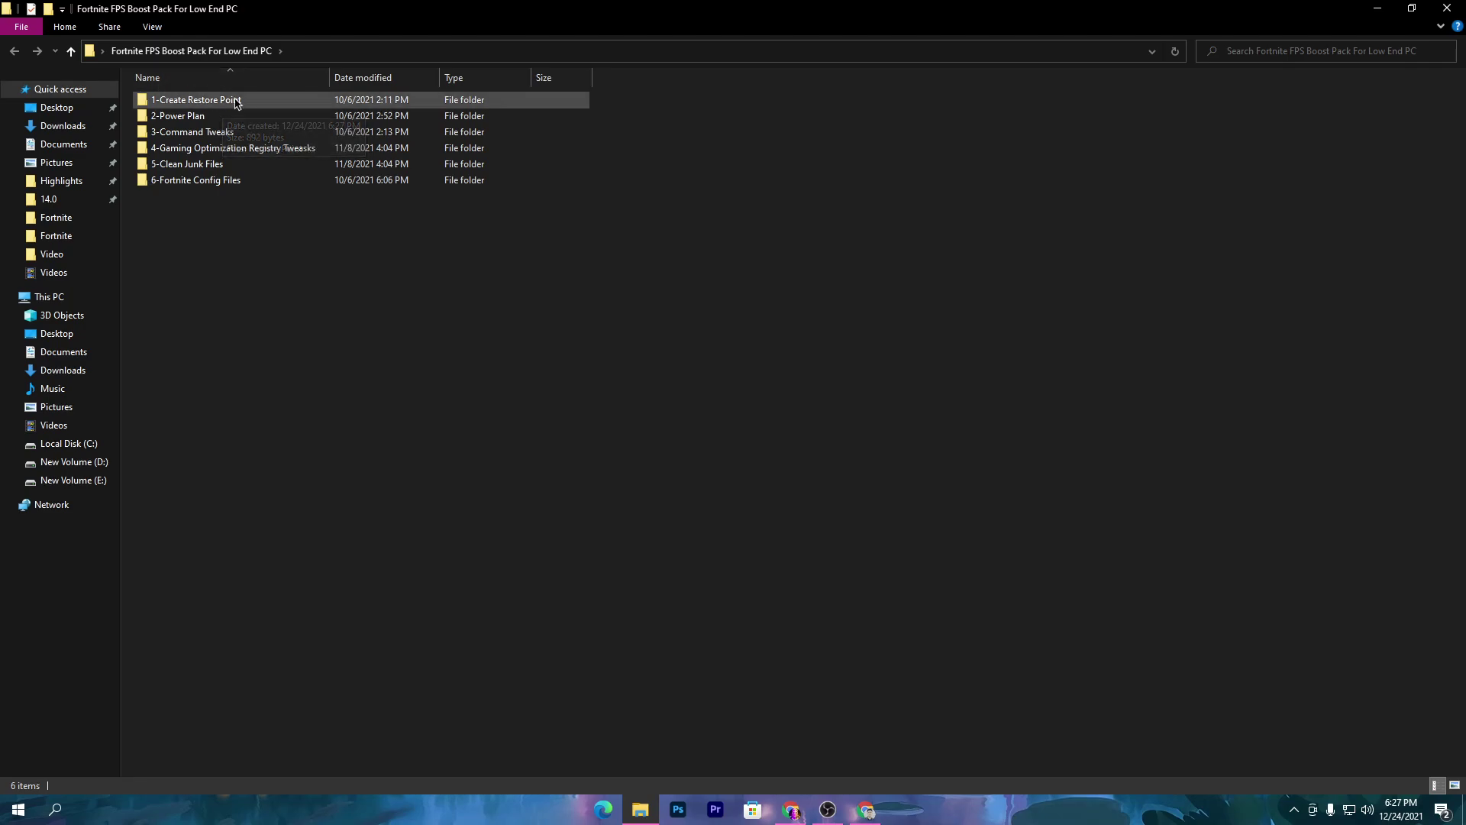
{"action": "double_click", "coordinate": [223, 104]}
{"action": "double_click", "coordinate": [156, 99]}
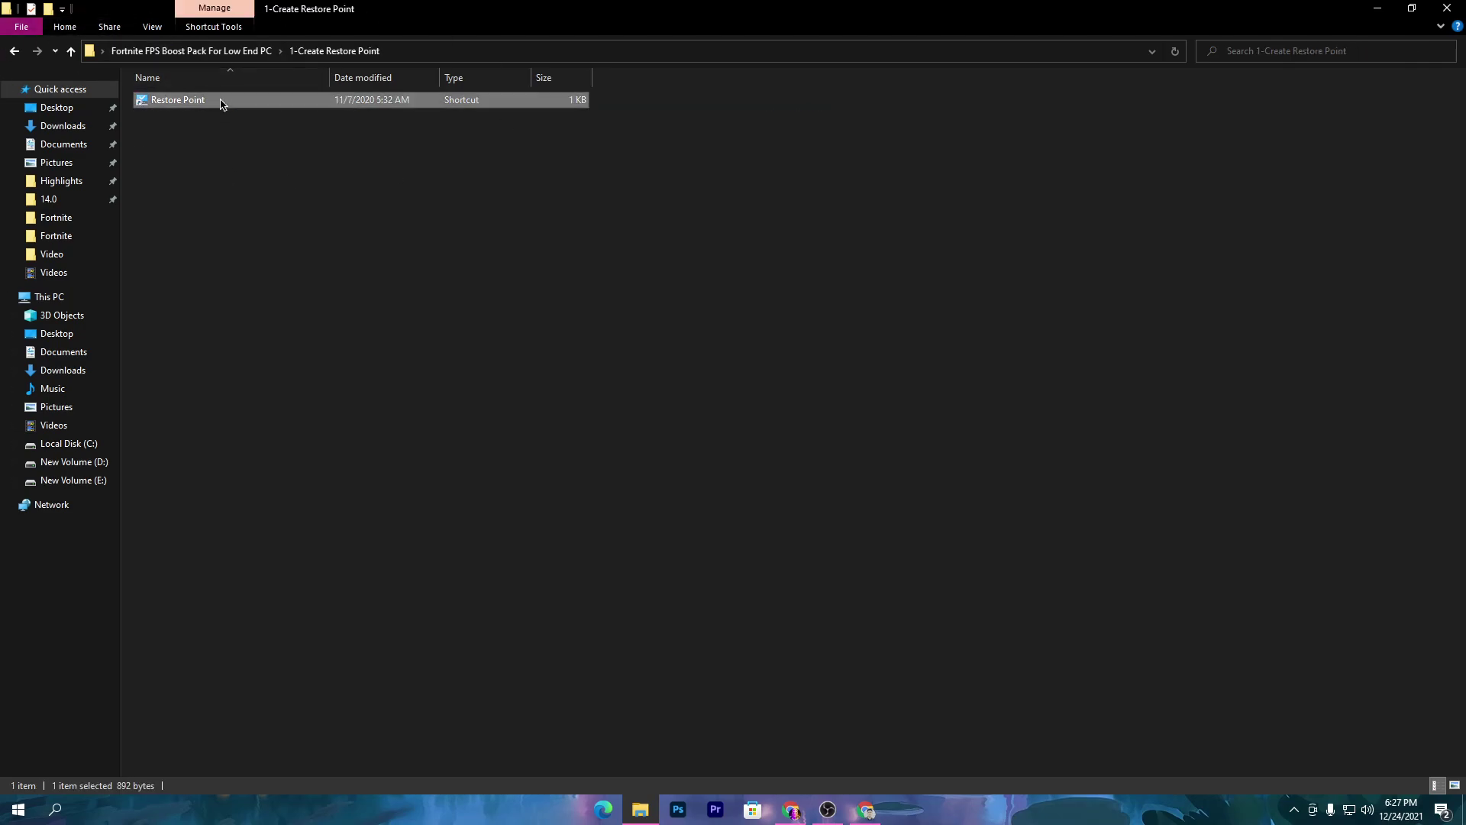
{"action": "left_click_drag", "start_coordinate": [158, 113], "coordinate": [588, 179]}
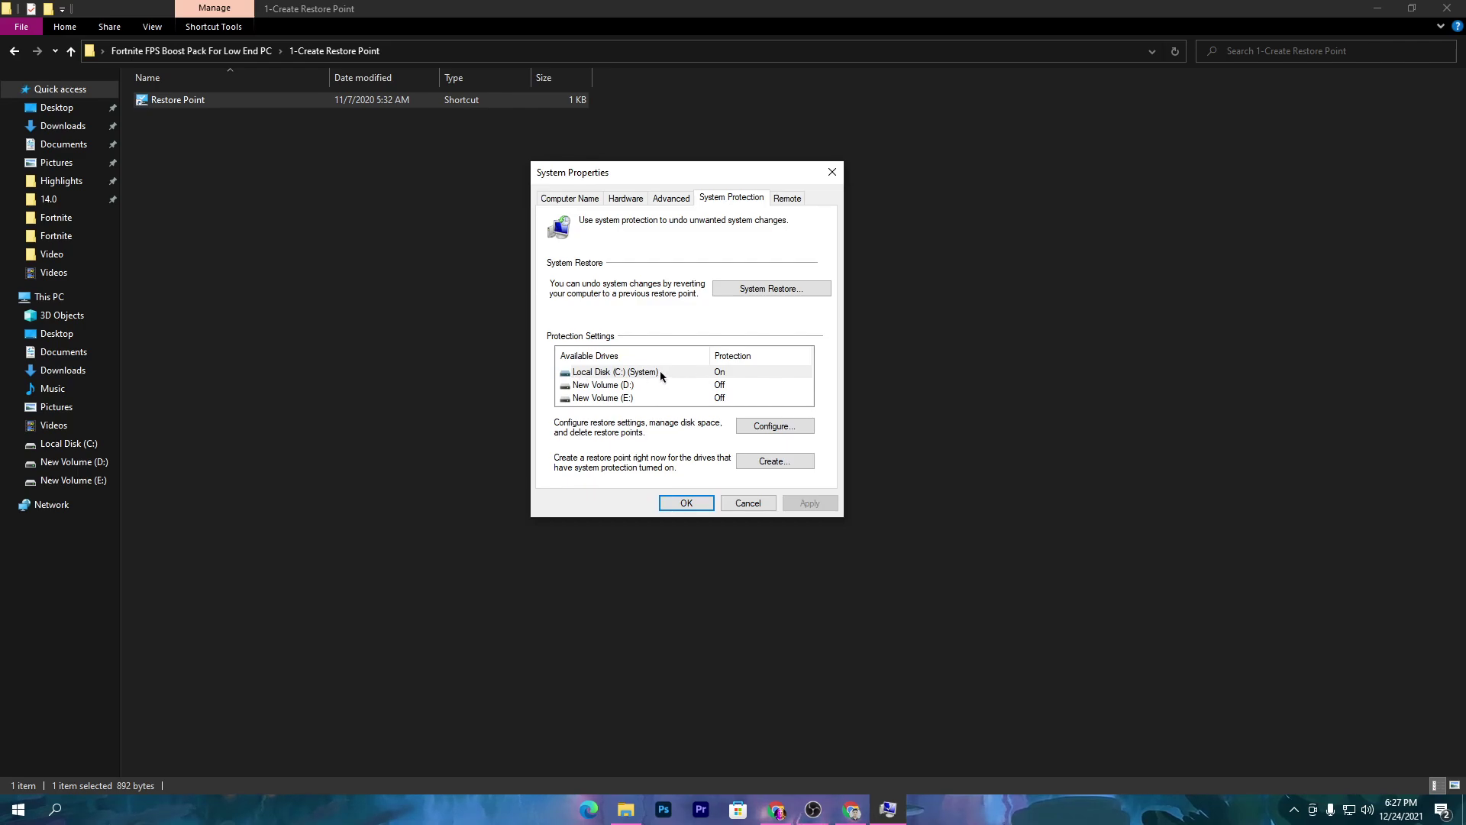
Step: Confirm system protection turned on with 5% max usage for Local Disk (C:), accepting deletion of older restore points
{"action": "left_click", "coordinate": [591, 374]}
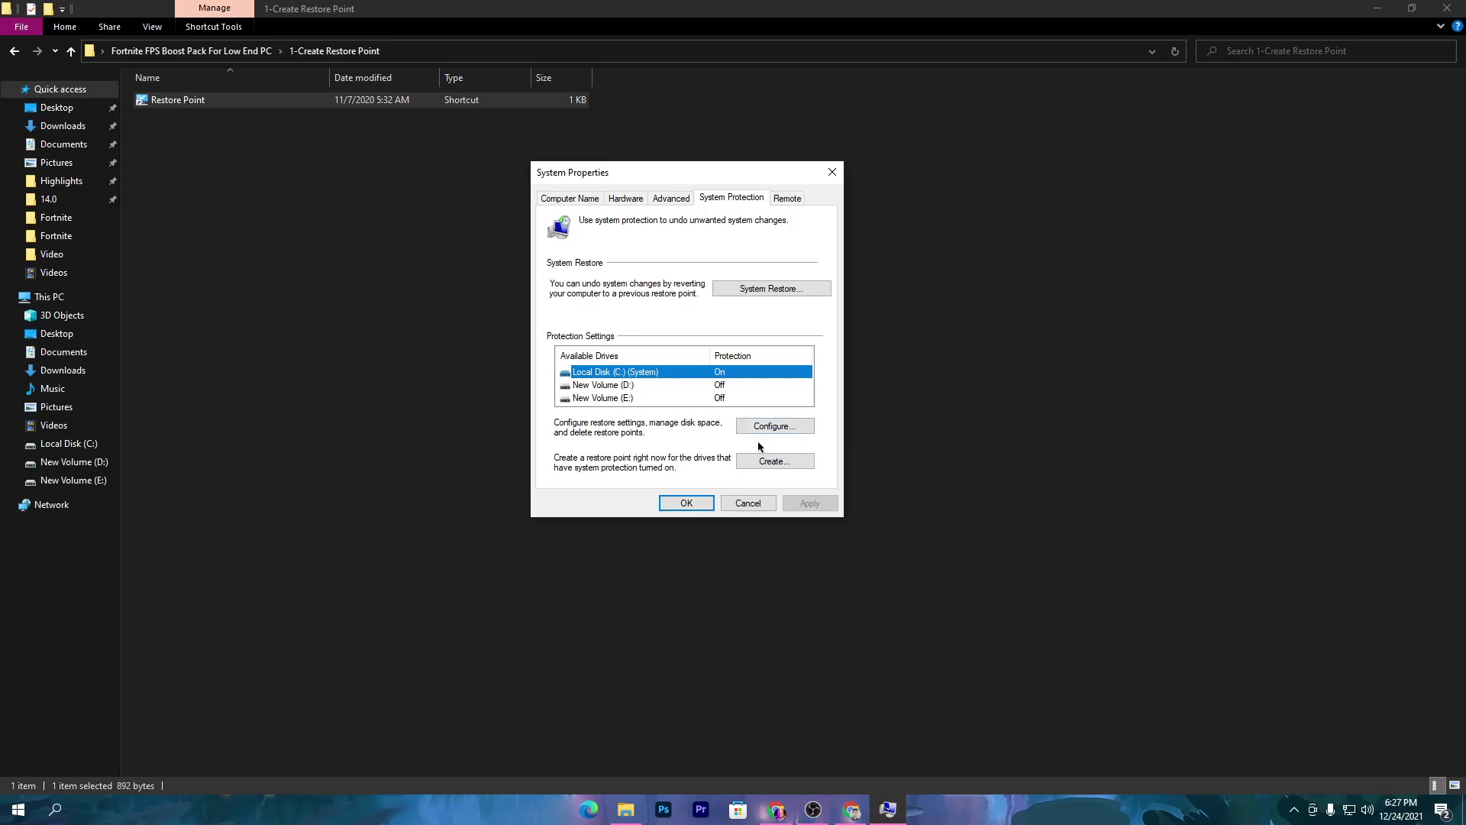
{"action": "left_click", "coordinate": [778, 426]}
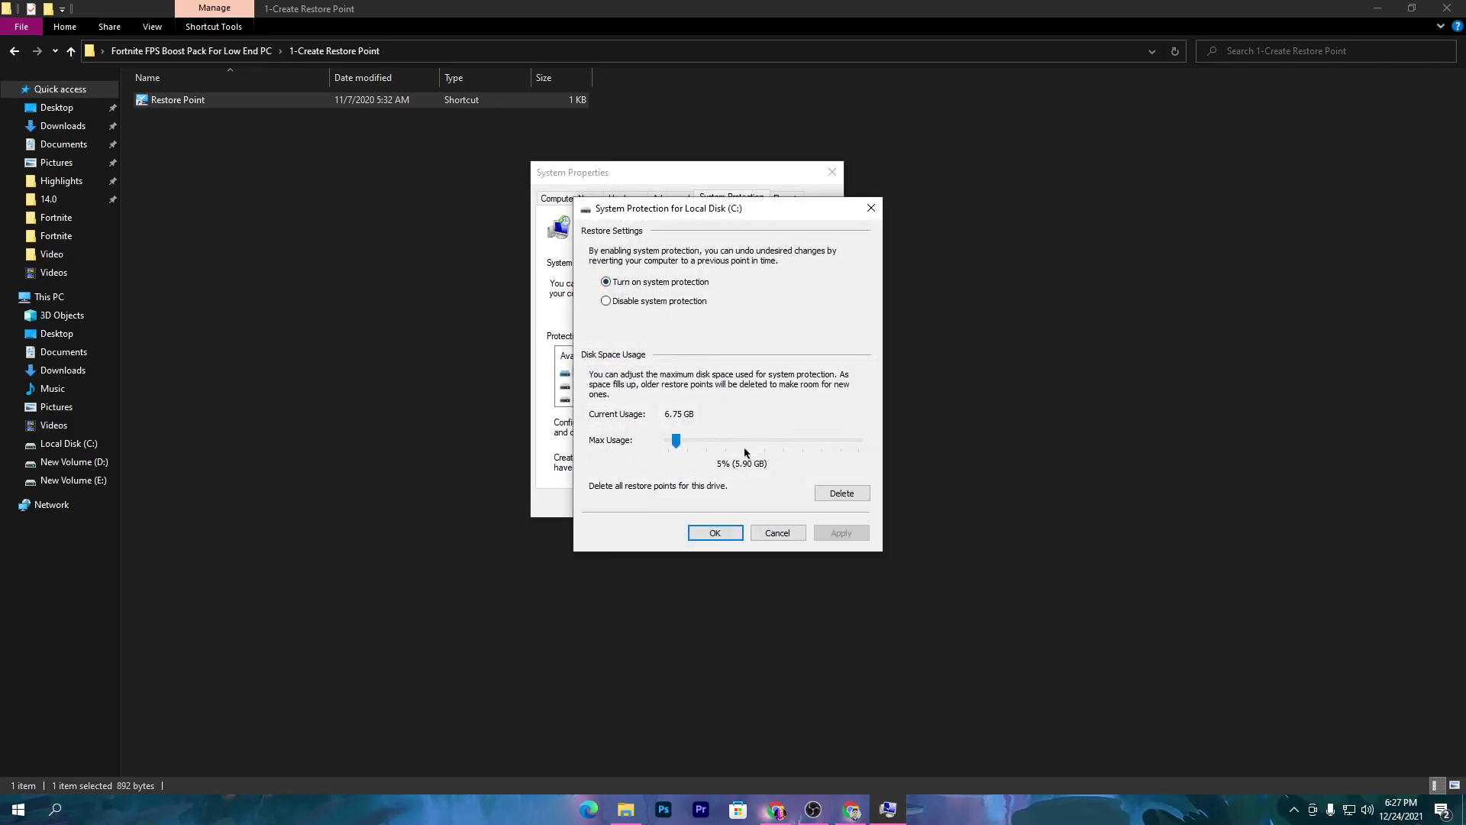
{"action": "left_click", "coordinate": [718, 534]}
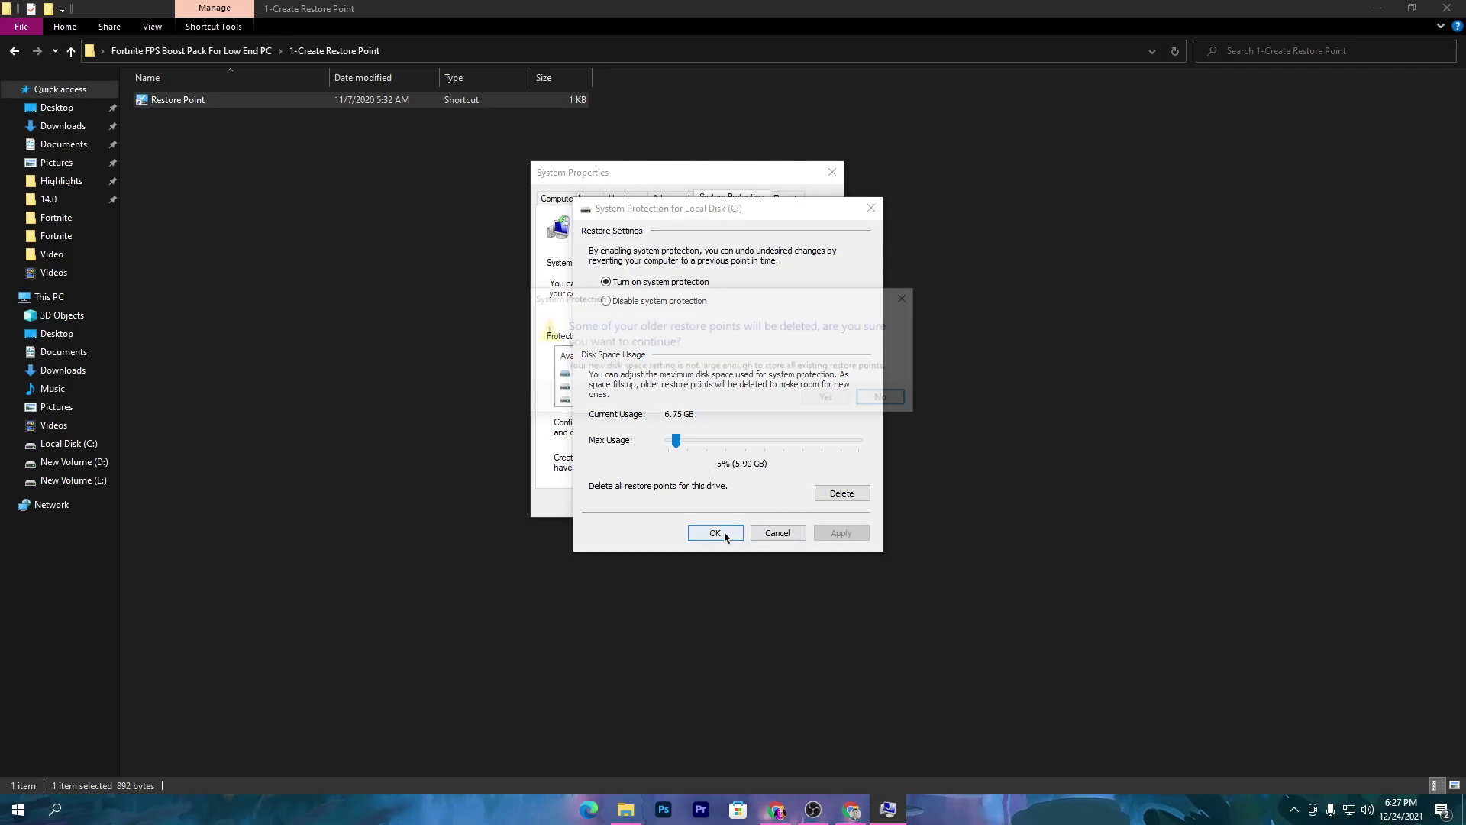
{"action": "left_click", "coordinate": [828, 400]}
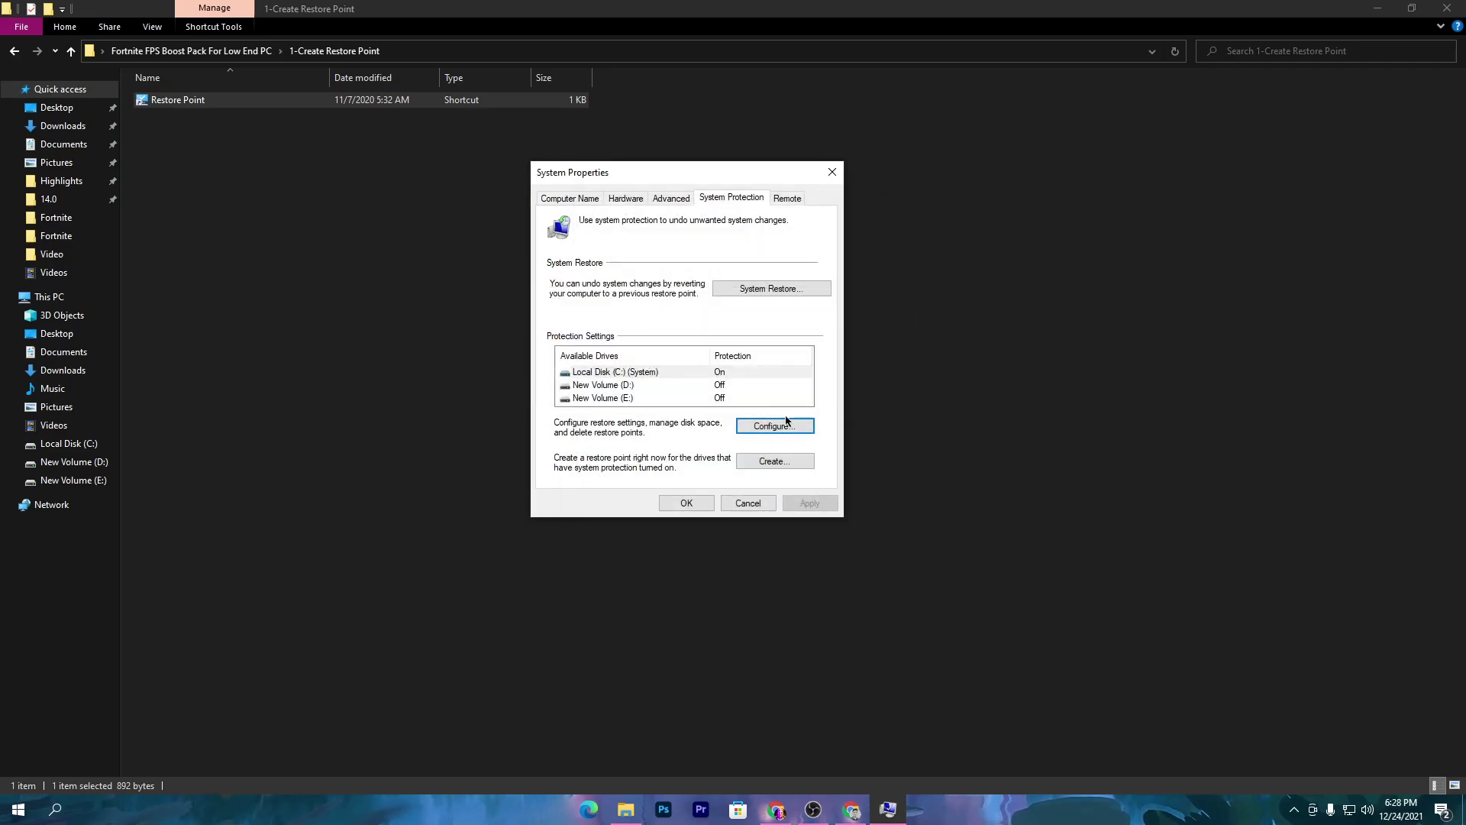
Step: Create a restore point with the description "yt" and close System Properties
{"action": "left_click", "coordinate": [771, 463]}
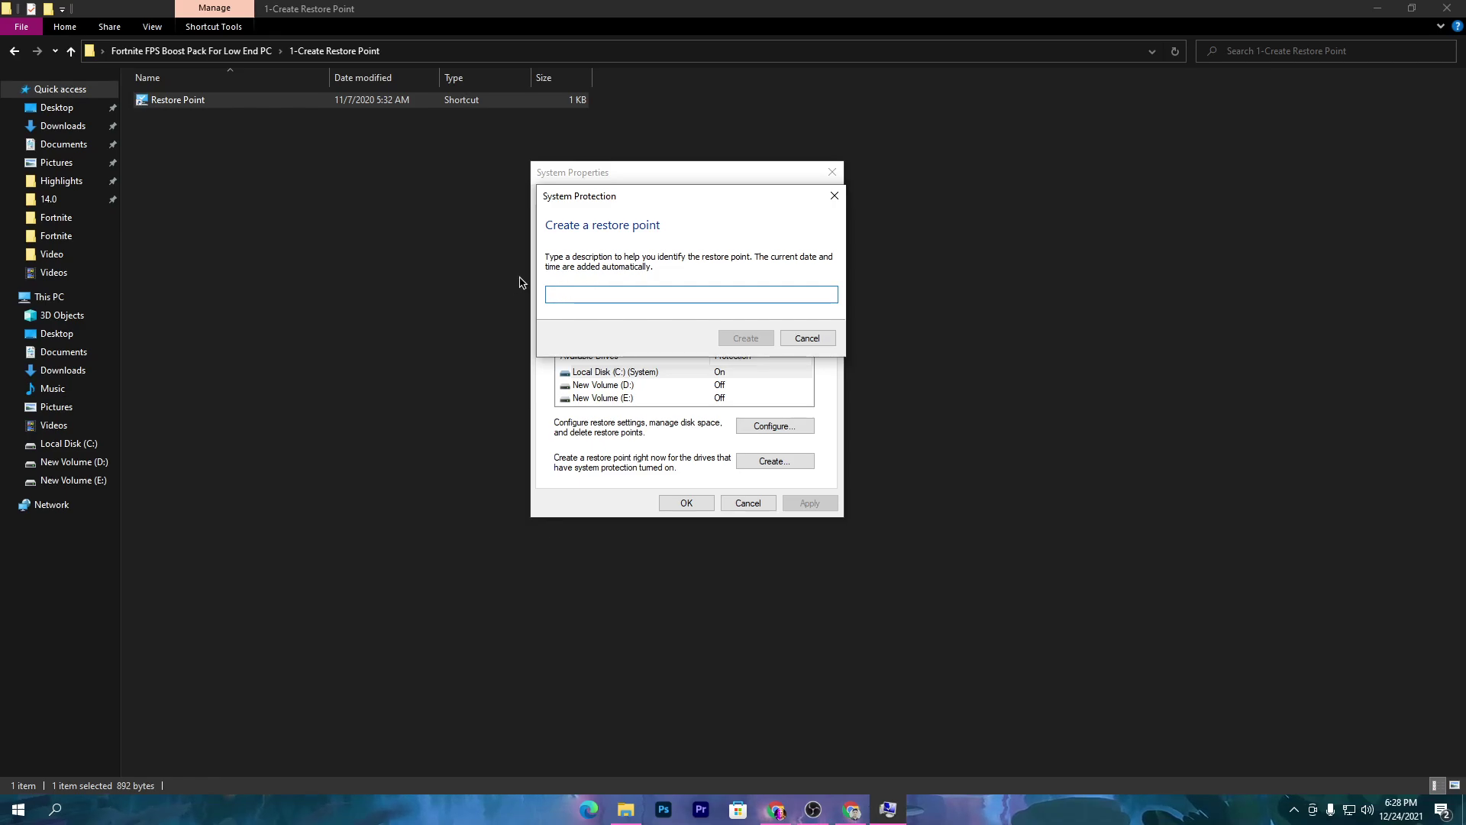
{"action": "type", "text": "rp"}
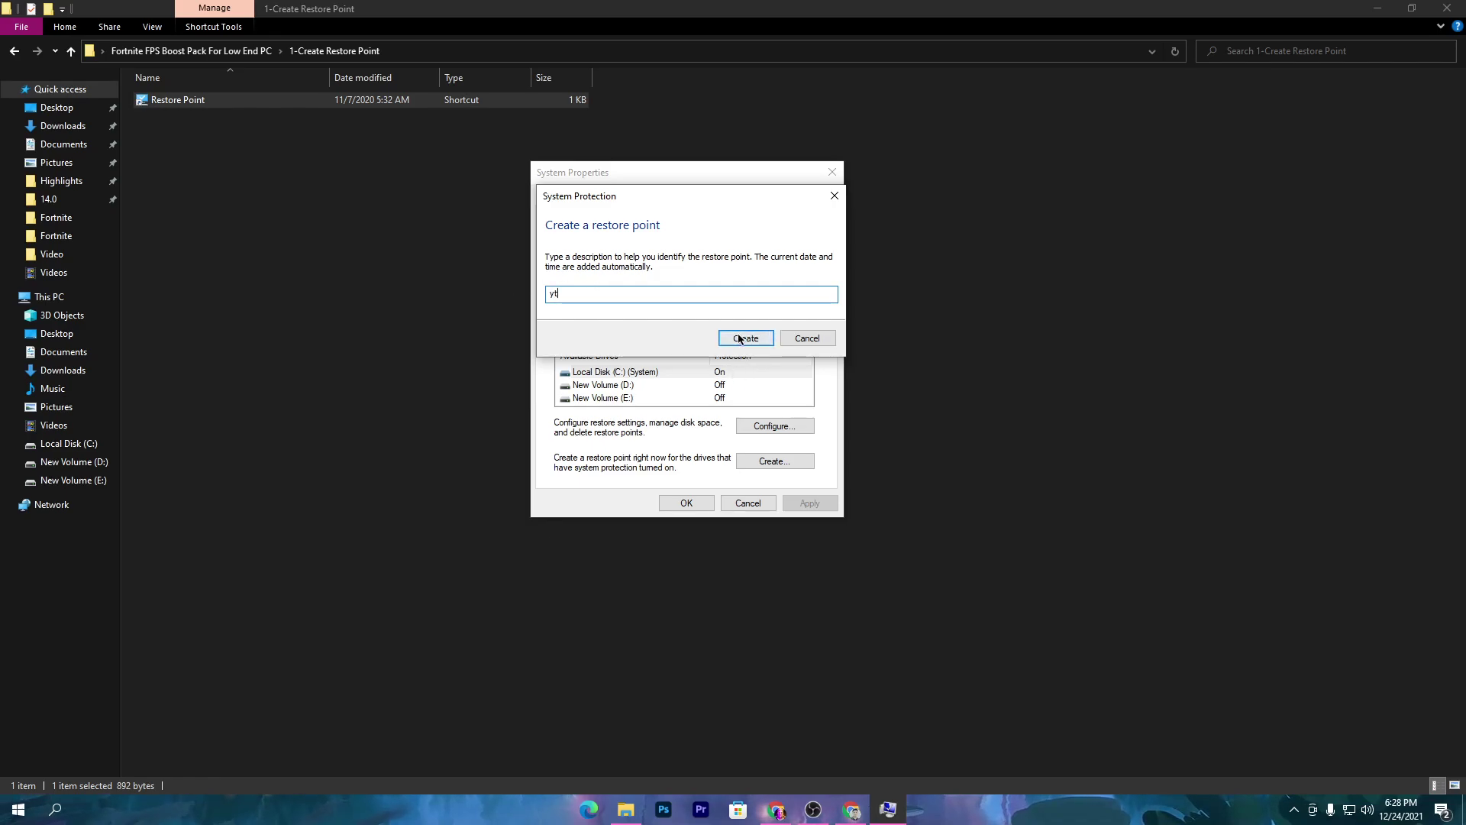
{"action": "left_click", "coordinate": [740, 338]}
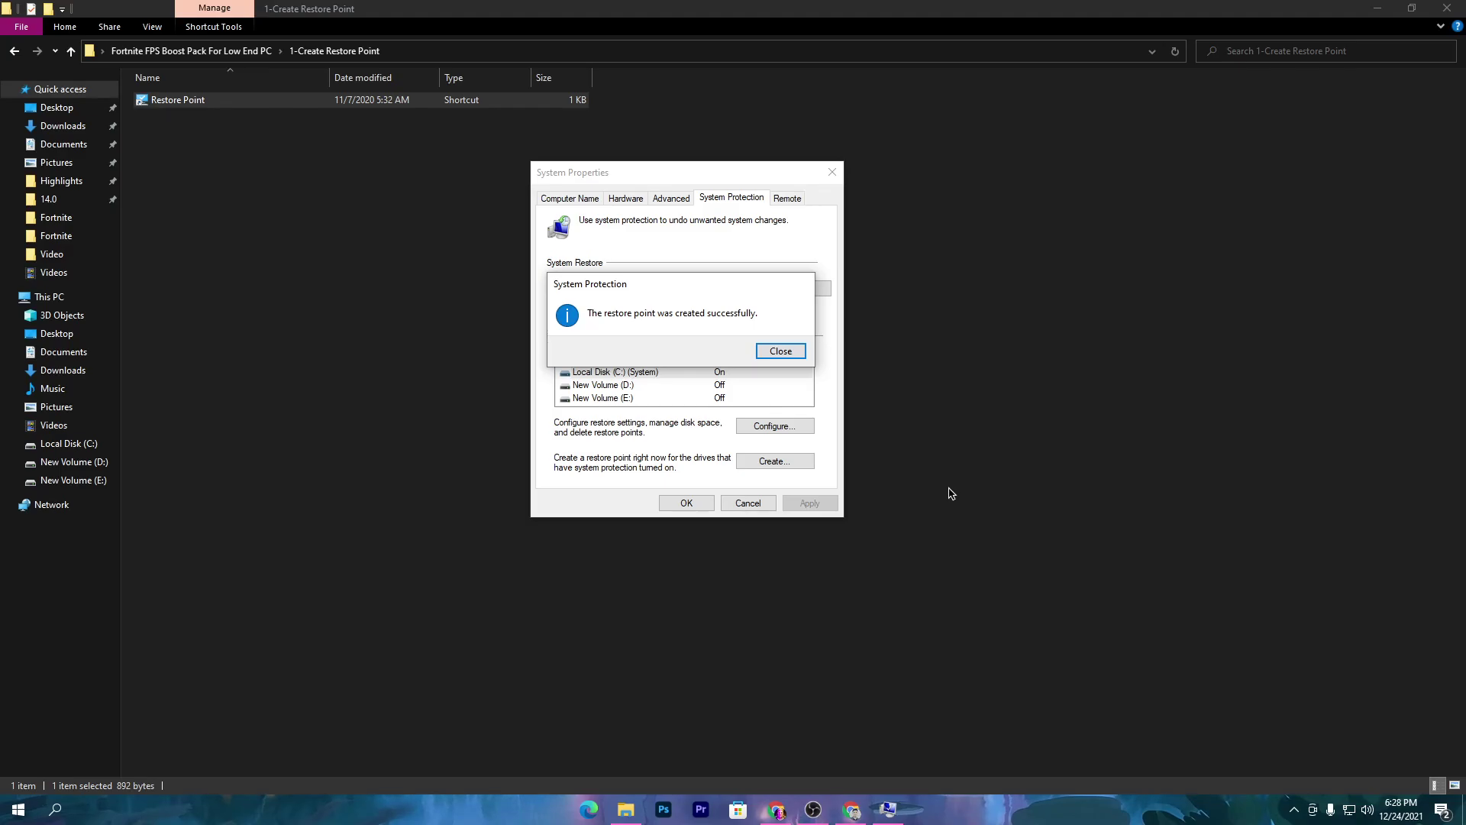
{"action": "left_click", "coordinate": [777, 351]}
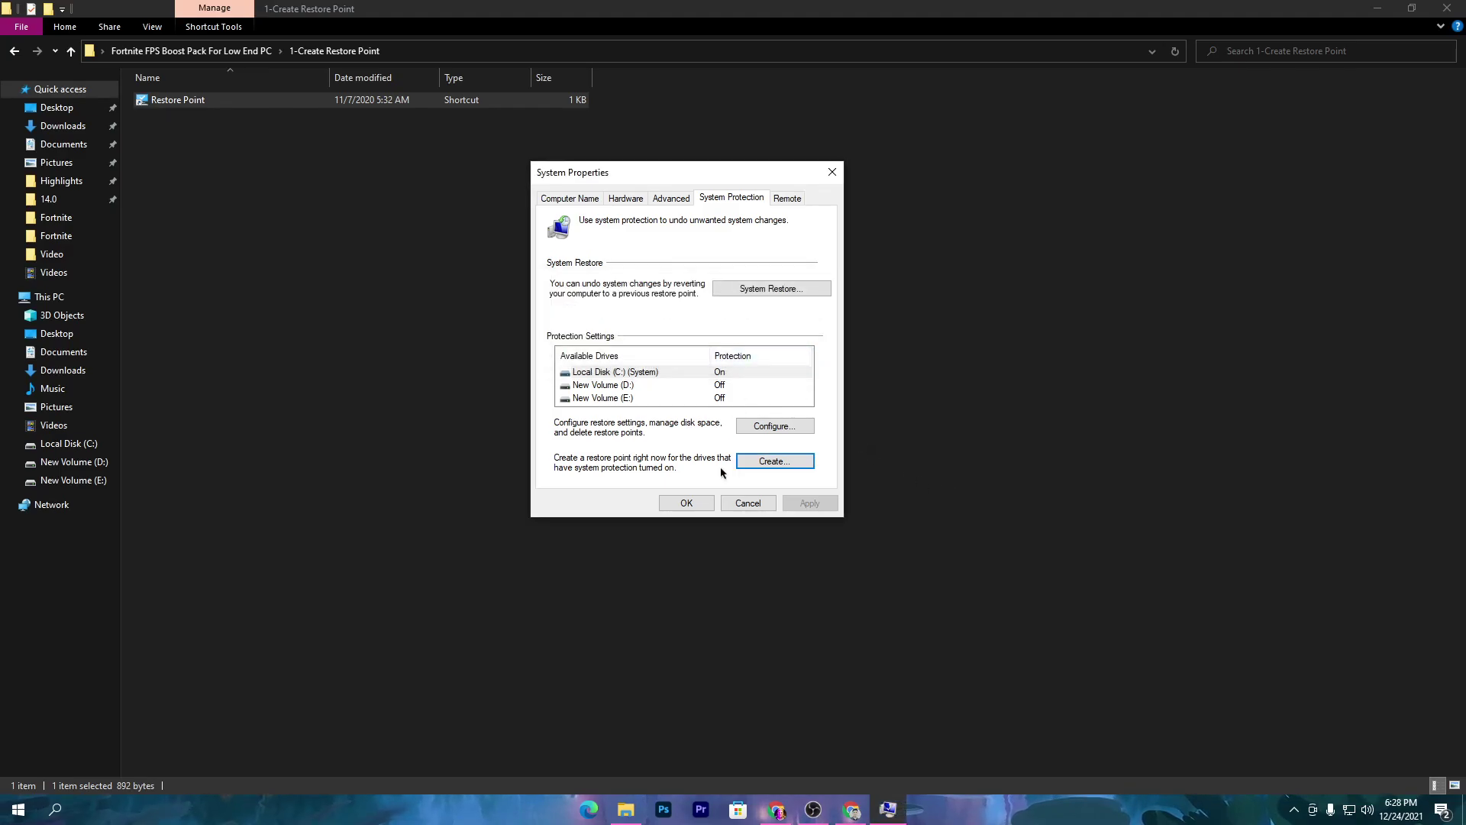
{"action": "left_click", "coordinate": [686, 502]}
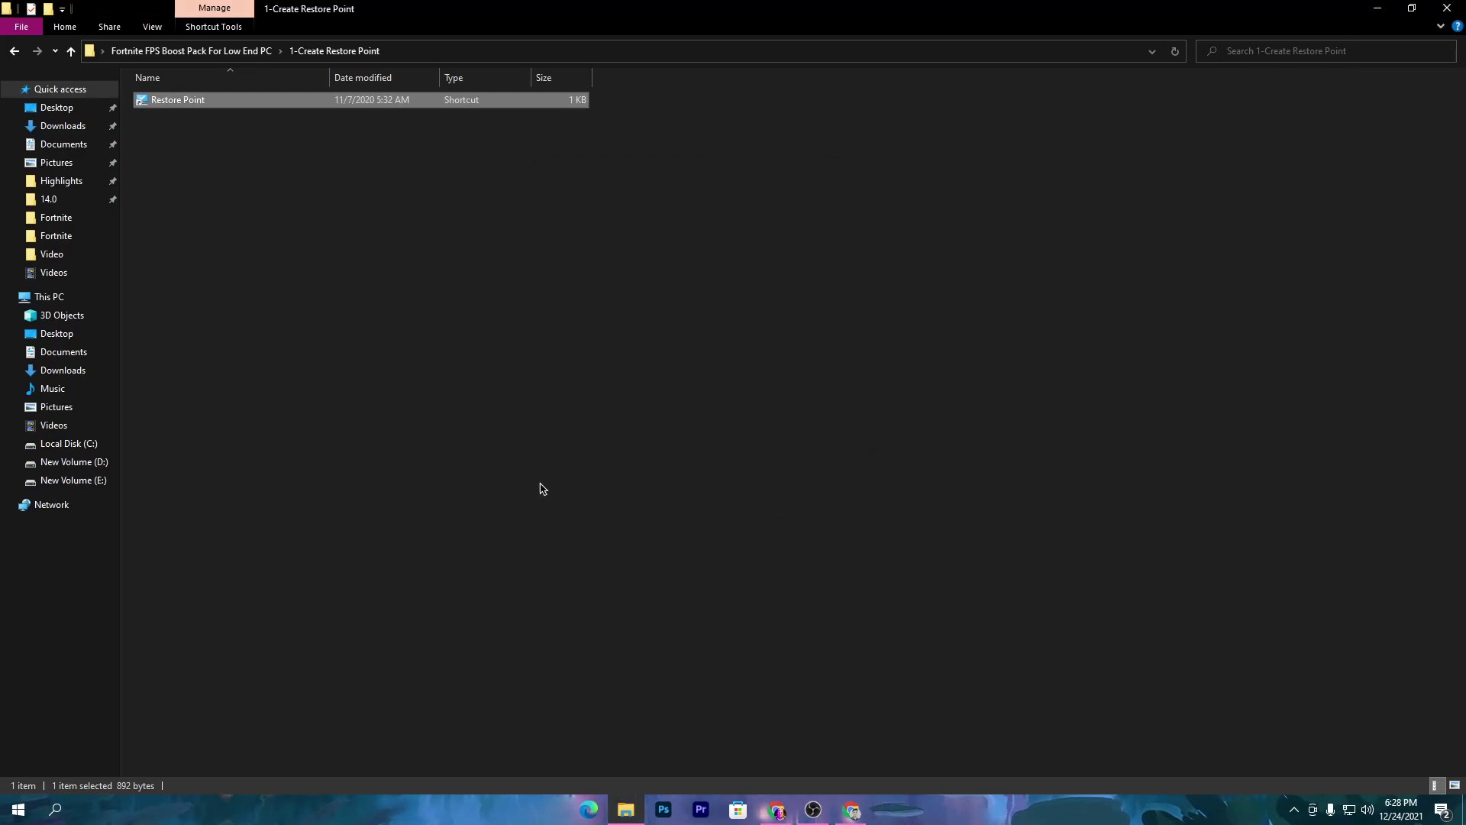
Step: Open Power Options from the pack's 2-Power Plan folder and activate the High performance plan
{"action": "left_click", "coordinate": [191, 51]}
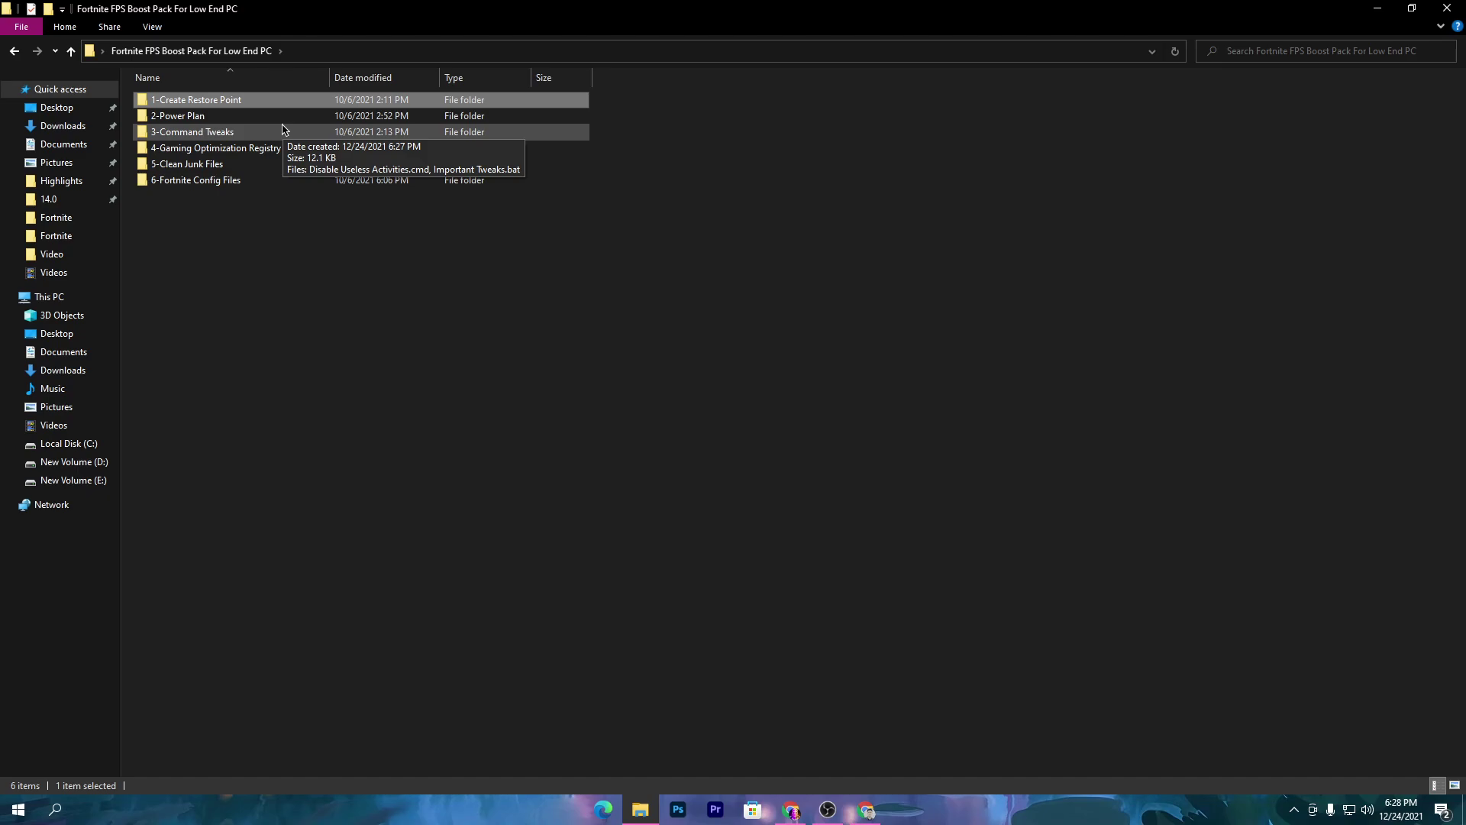
{"action": "double_click", "coordinate": [195, 117]}
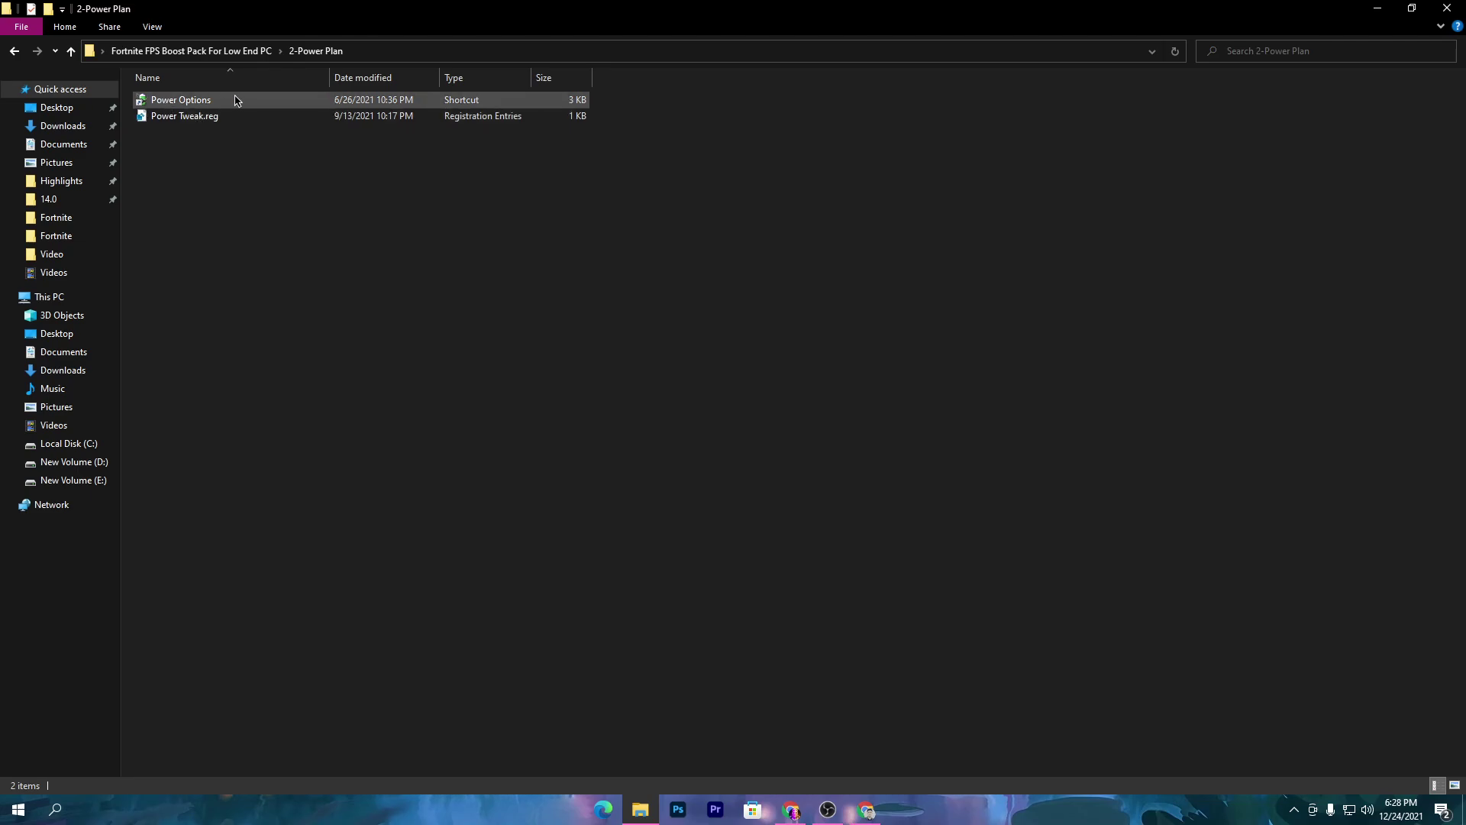
{"action": "double_click", "coordinate": [245, 100]}
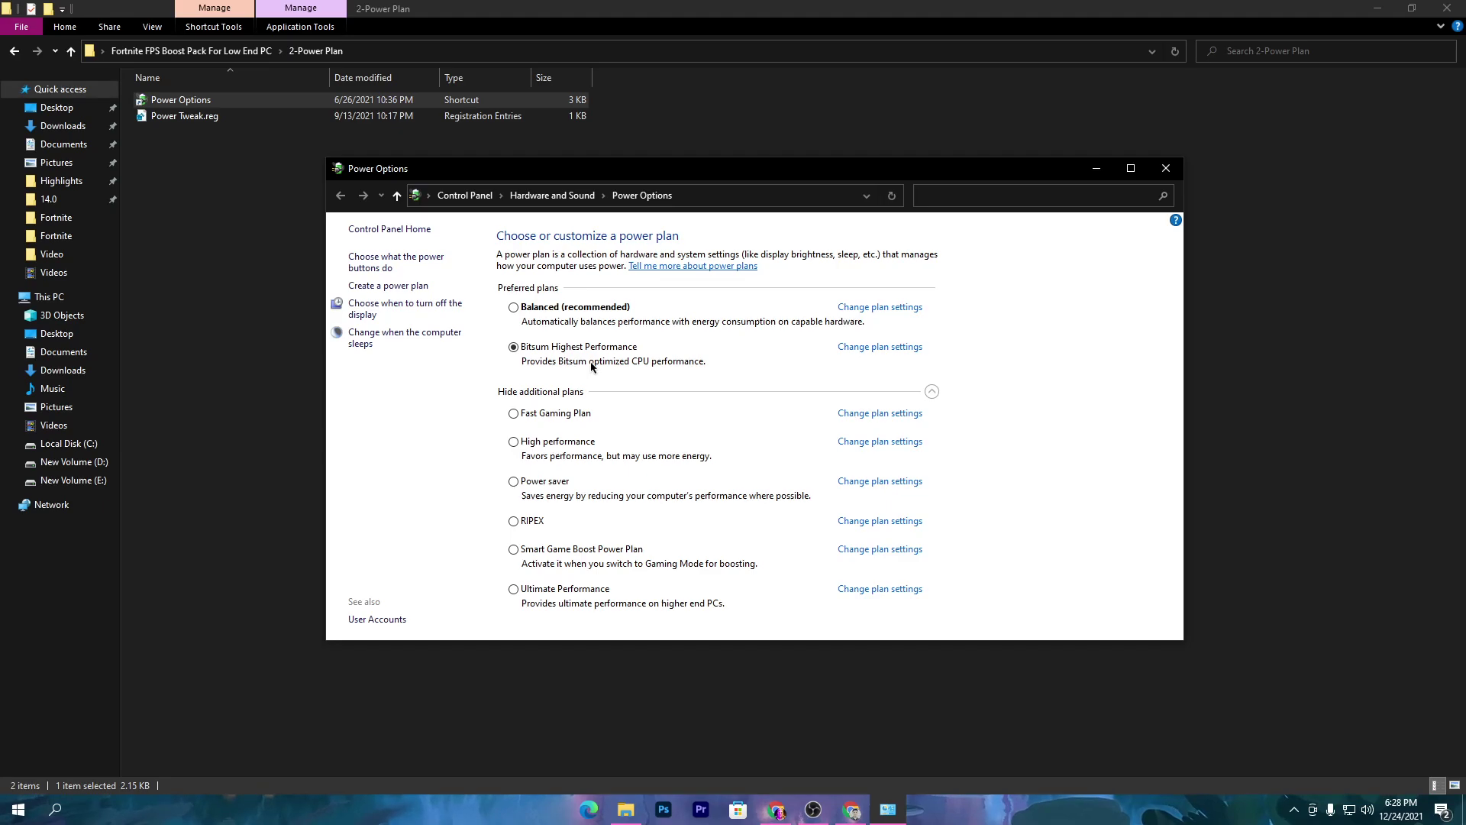
{"action": "left_click", "coordinate": [1291, 811]}
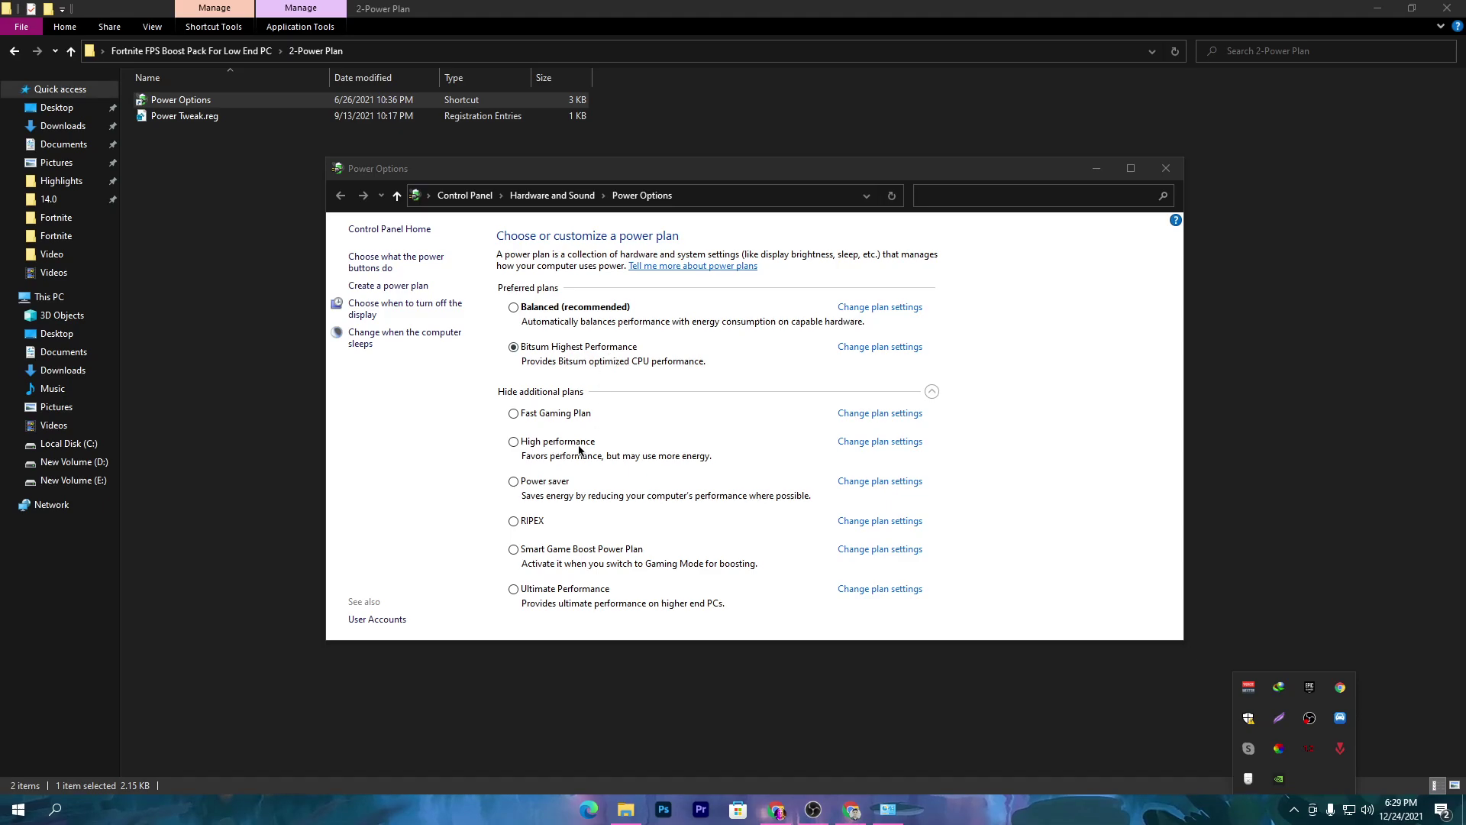
{"action": "left_click", "coordinate": [514, 443]}
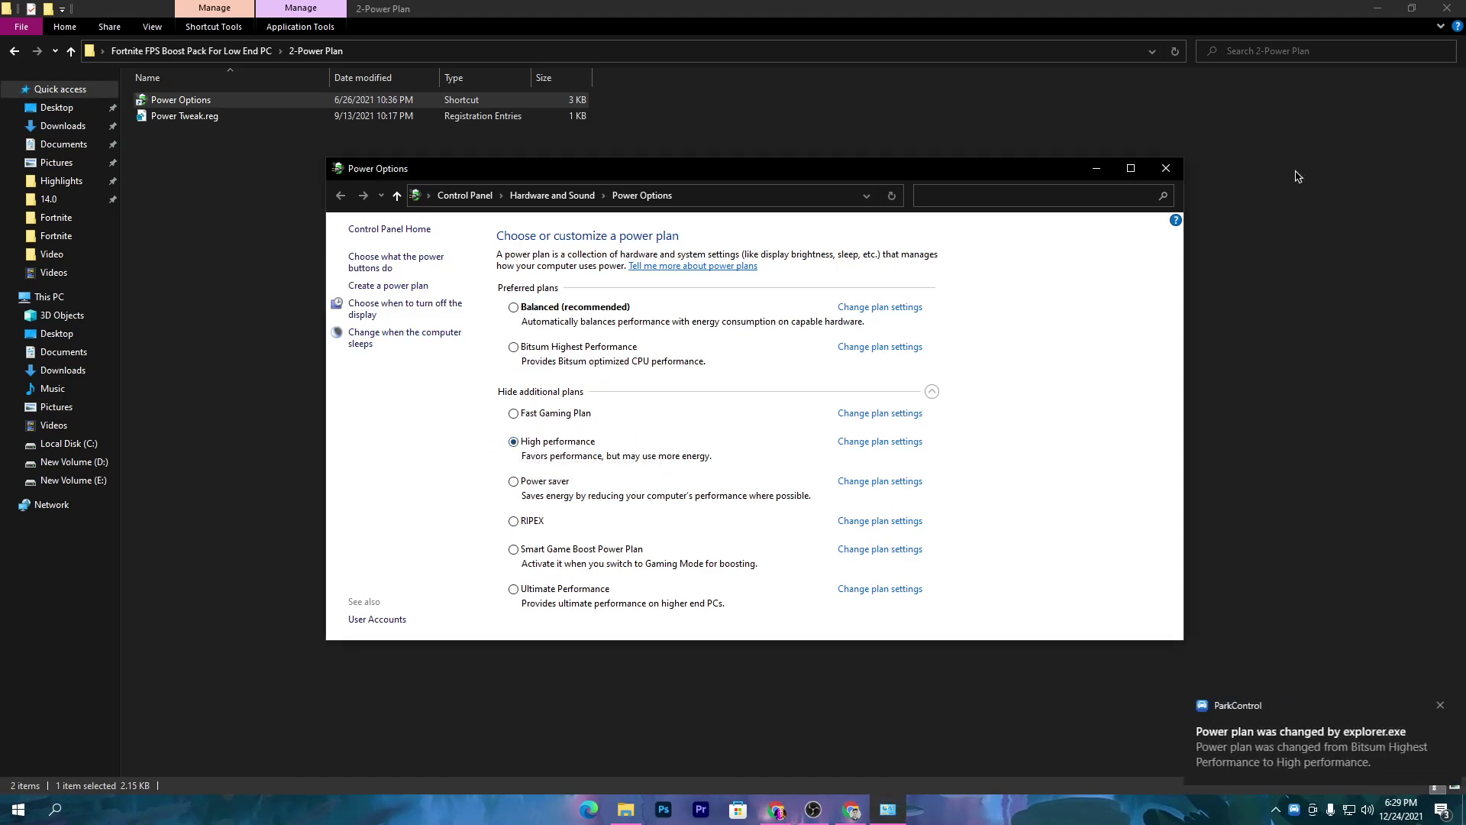
{"action": "left_click", "coordinate": [1166, 168]}
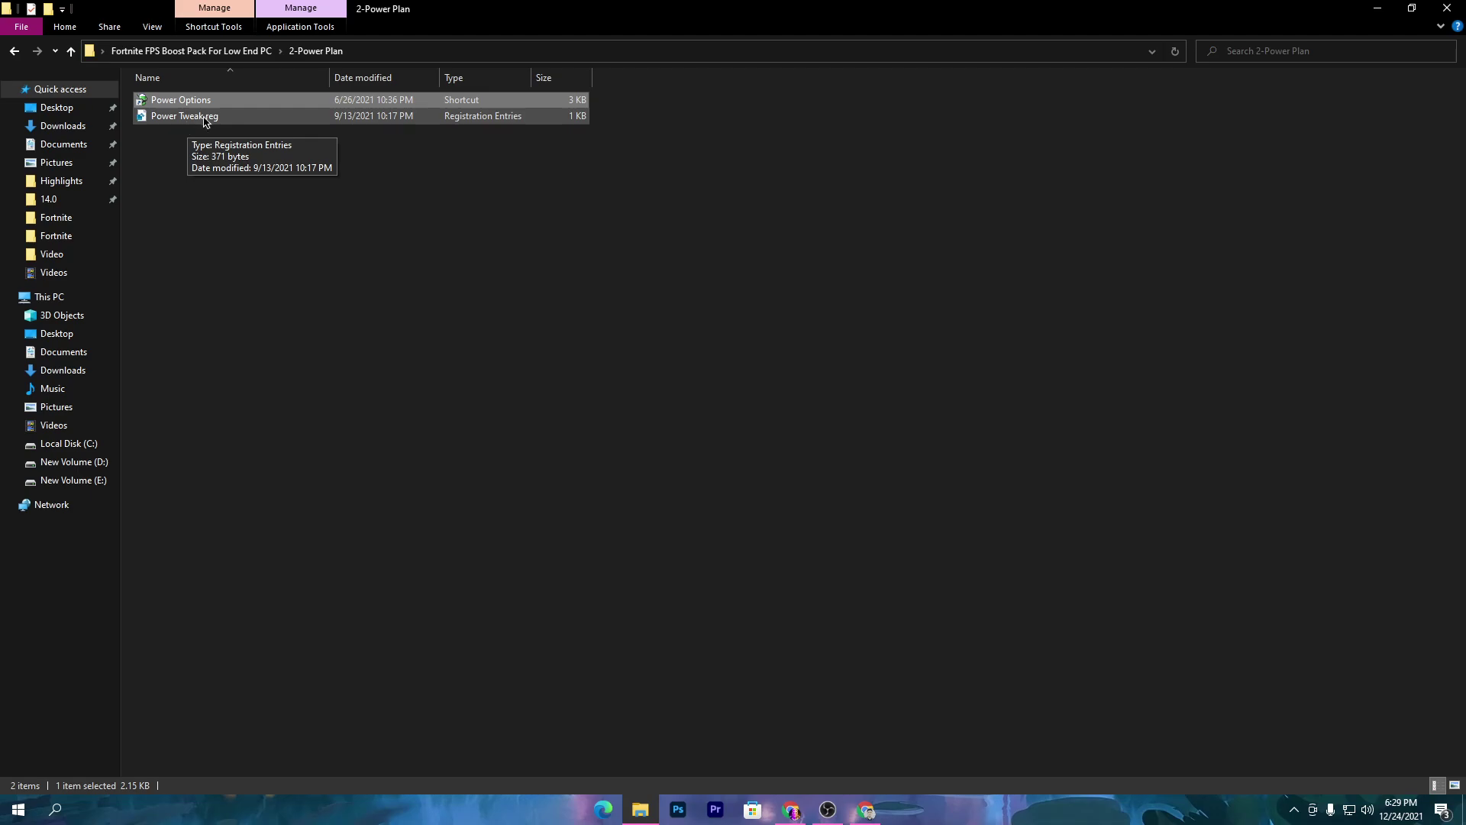
Step: Add the Power Tweak.reg entries from the 2-Power Plan folder to the registry
{"action": "double_click", "coordinate": [204, 120]}
{"action": "left_click", "coordinate": [649, 518]}
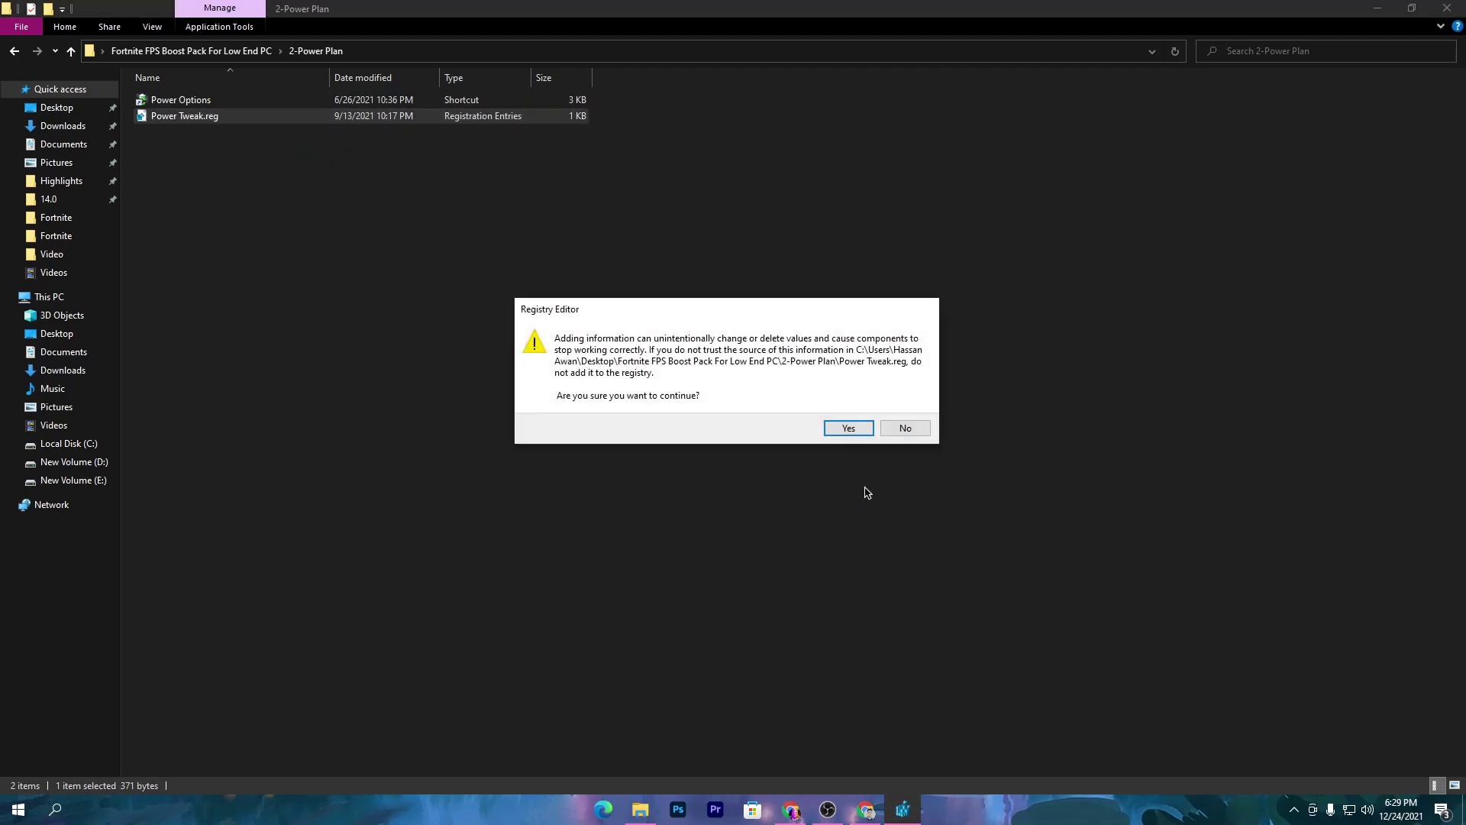
{"action": "left_click", "coordinate": [849, 427]}
{"action": "left_click", "coordinate": [905, 409]}
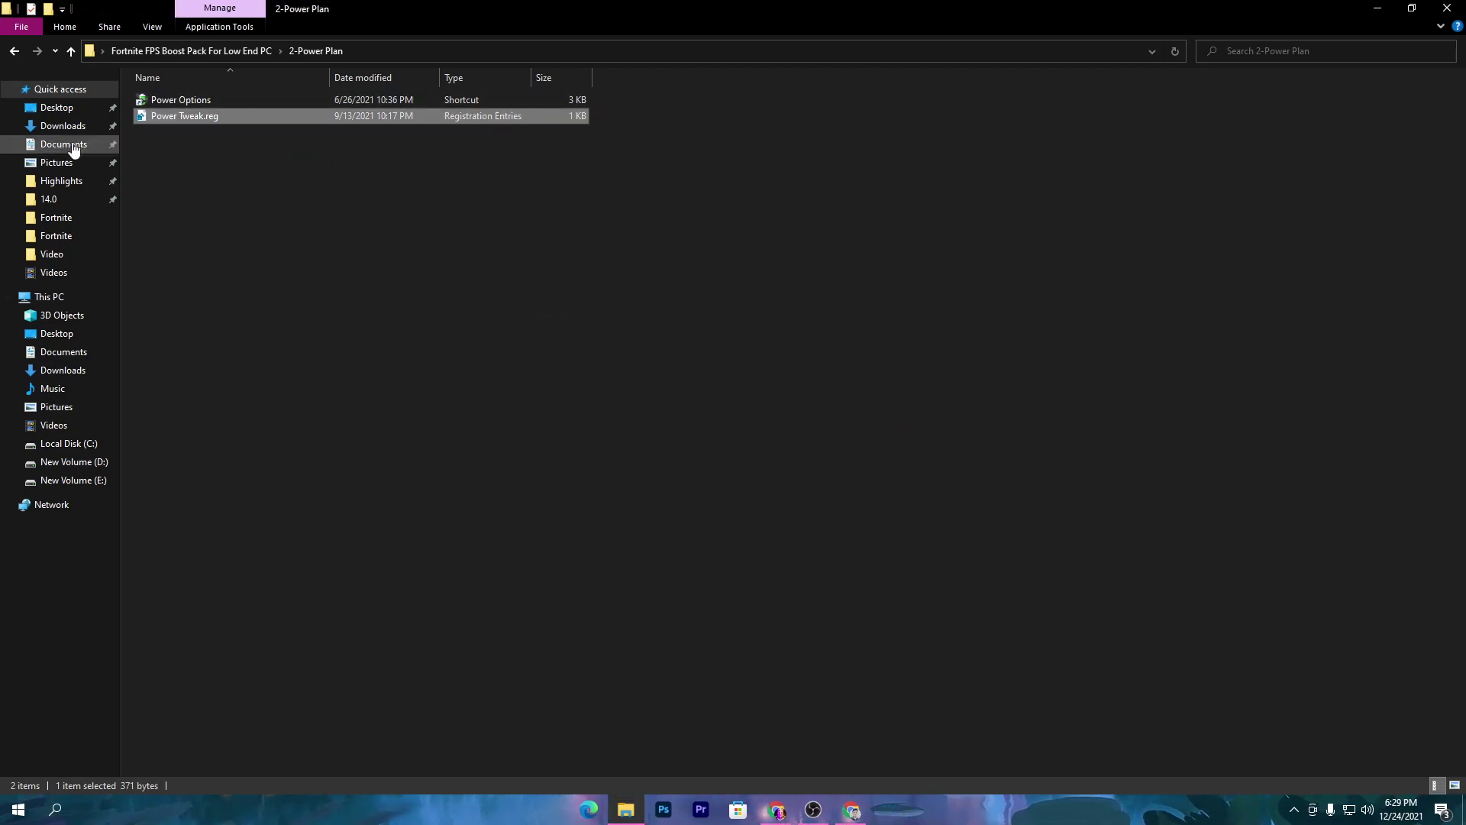
Step: Run Disable Useless Activities.cmd and Important Tweaks.bat from the pack's 3-Command Tweaks folder, closing the remaining command window
{"action": "left_click", "coordinate": [187, 51]}
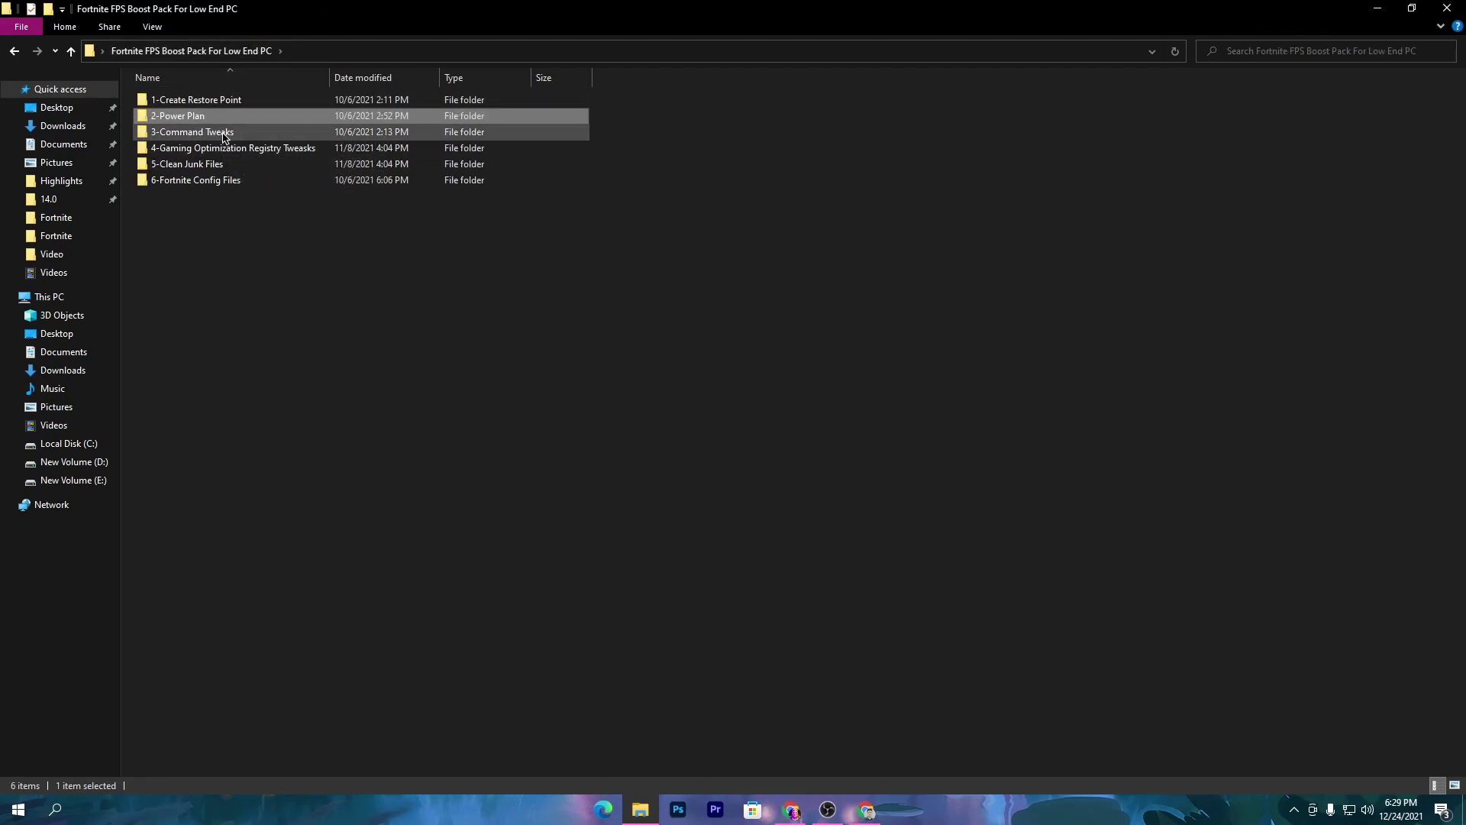
{"action": "double_click", "coordinate": [224, 133]}
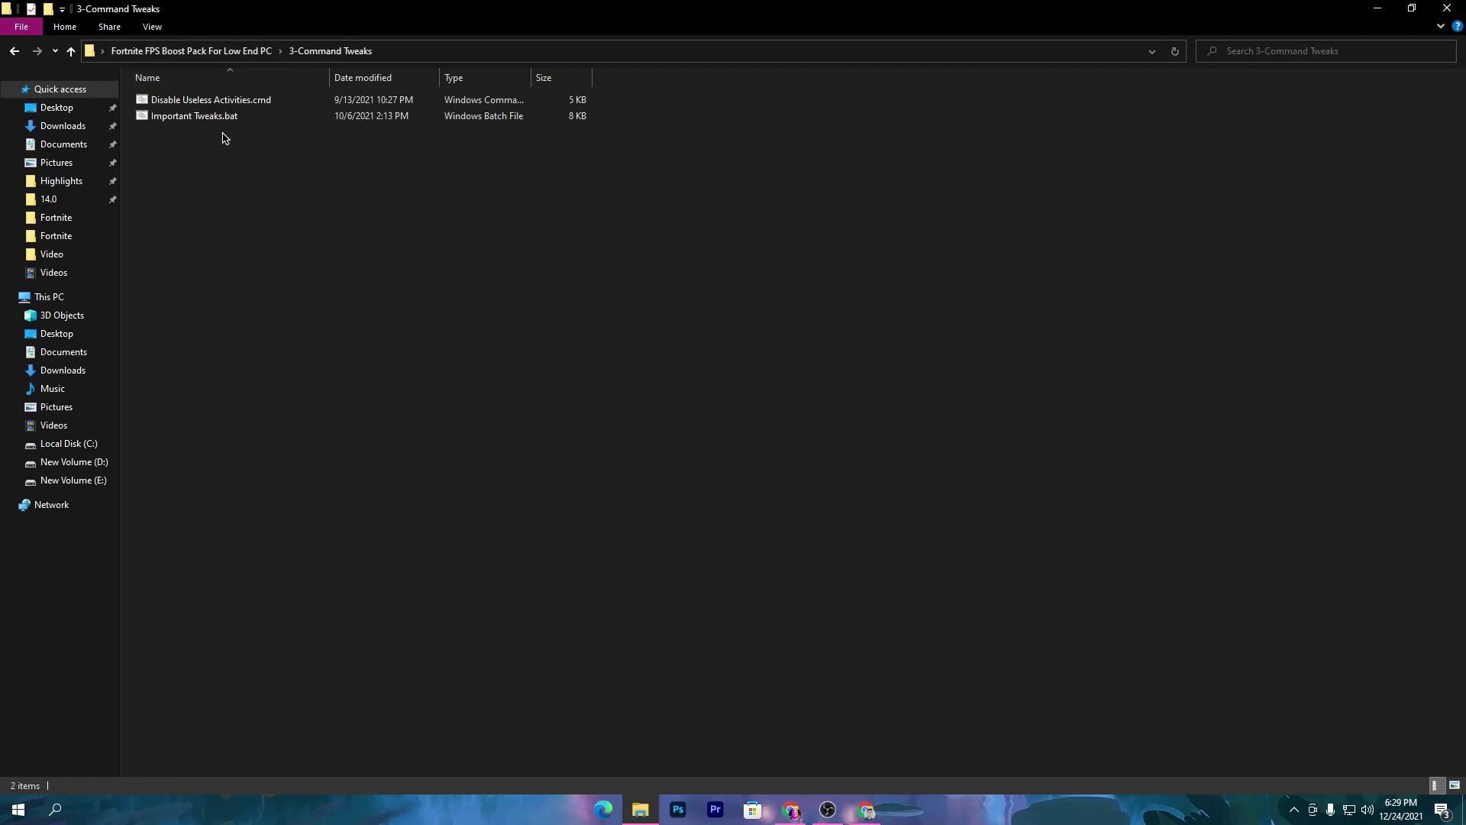
{"action": "double_click", "coordinate": [184, 106]}
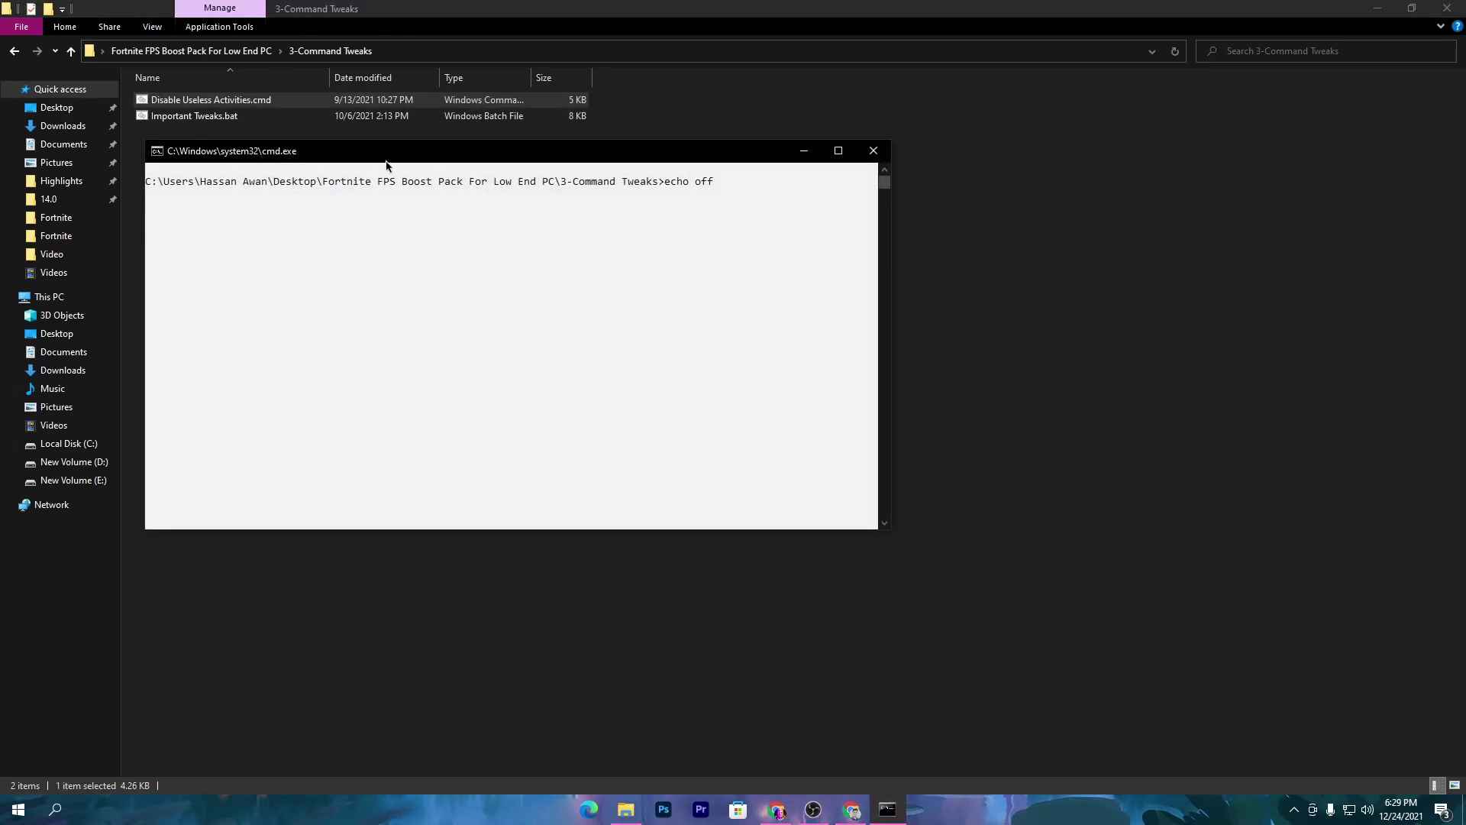
{"action": "left_click", "coordinate": [333, 204]}
{"action": "key", "text": "Escape"}
{"action": "mouse_move", "coordinate": [887, 809]}
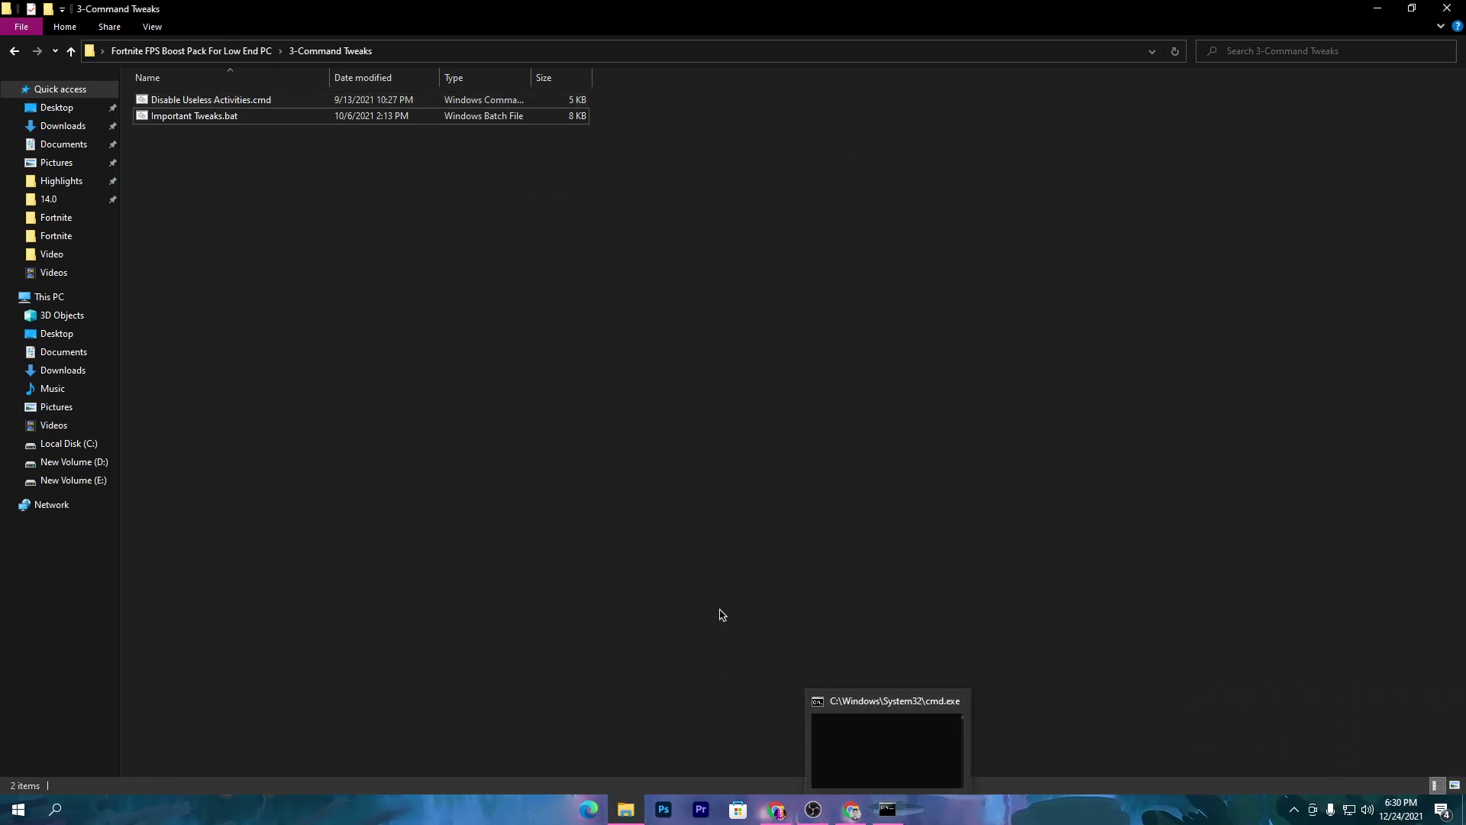
{"action": "left_click", "coordinate": [875, 761]}
{"action": "left_click", "coordinate": [517, 348]}
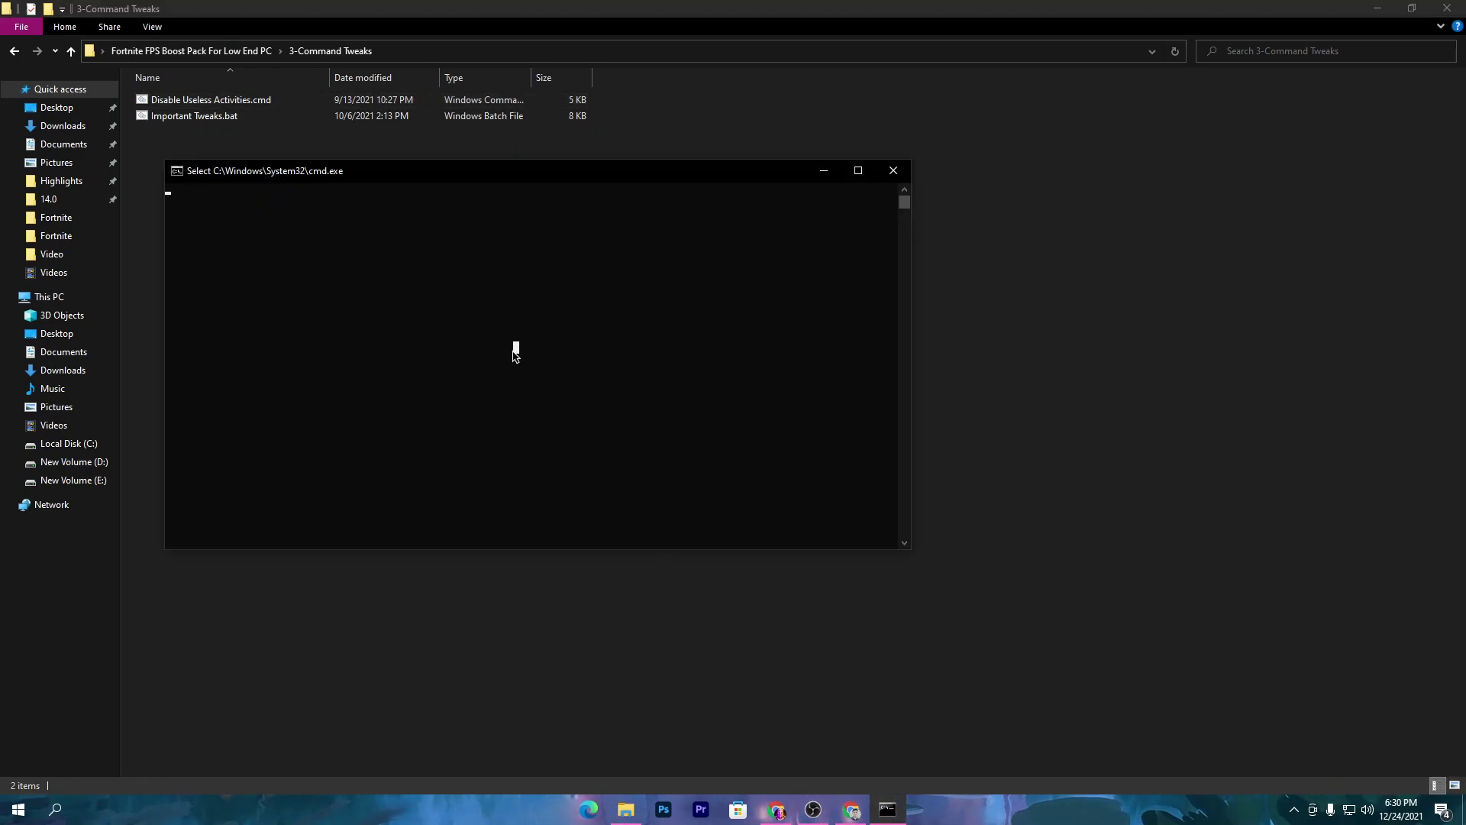
{"action": "left_click", "coordinate": [894, 170]}
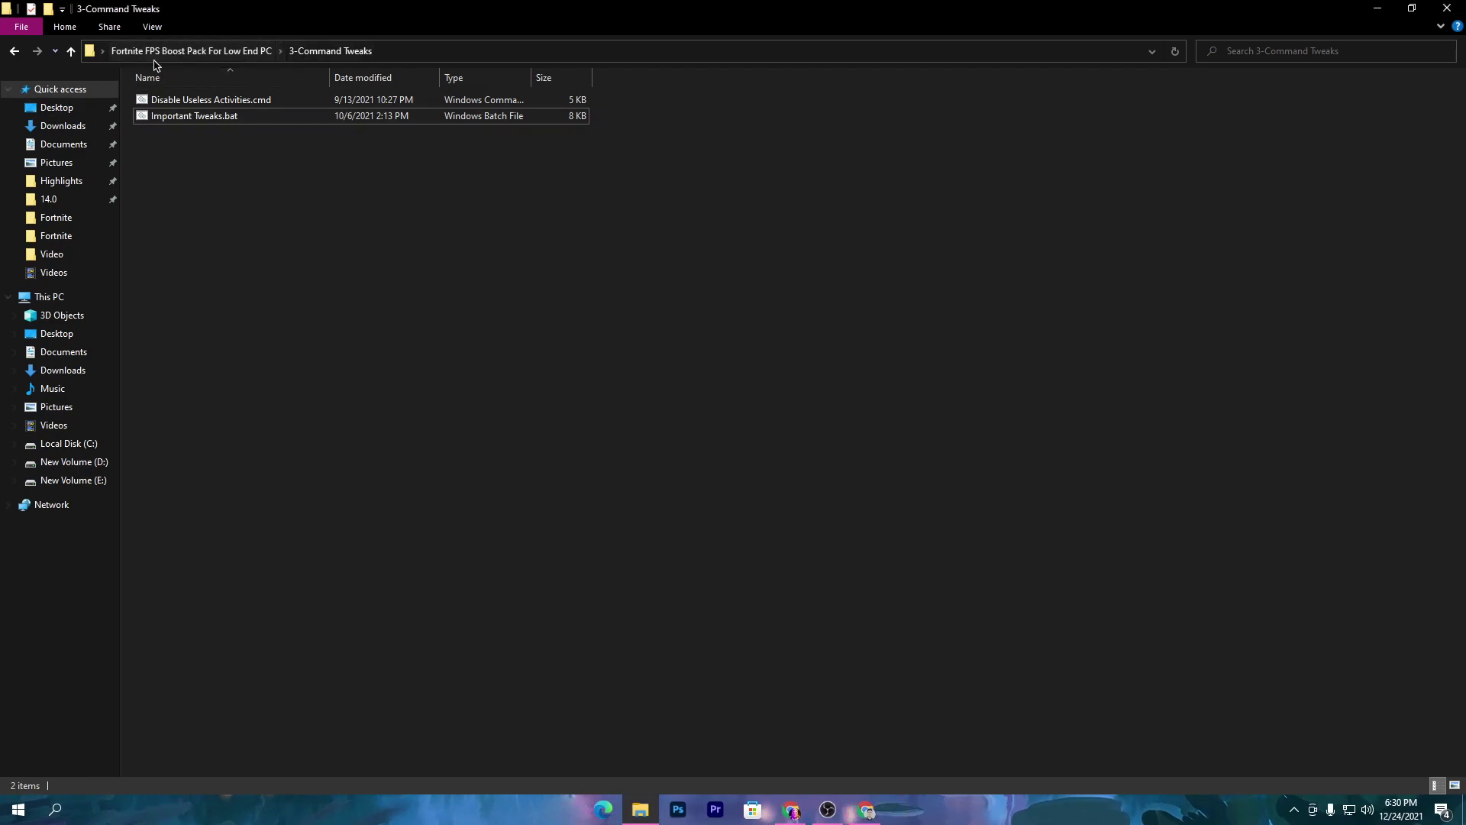
Step: Add Disable Driver Searching.reg and Disable File History Service.reg from the 4-Gaming Optimization Registry Tweaks folder to the registry
{"action": "left_click", "coordinate": [191, 51]}
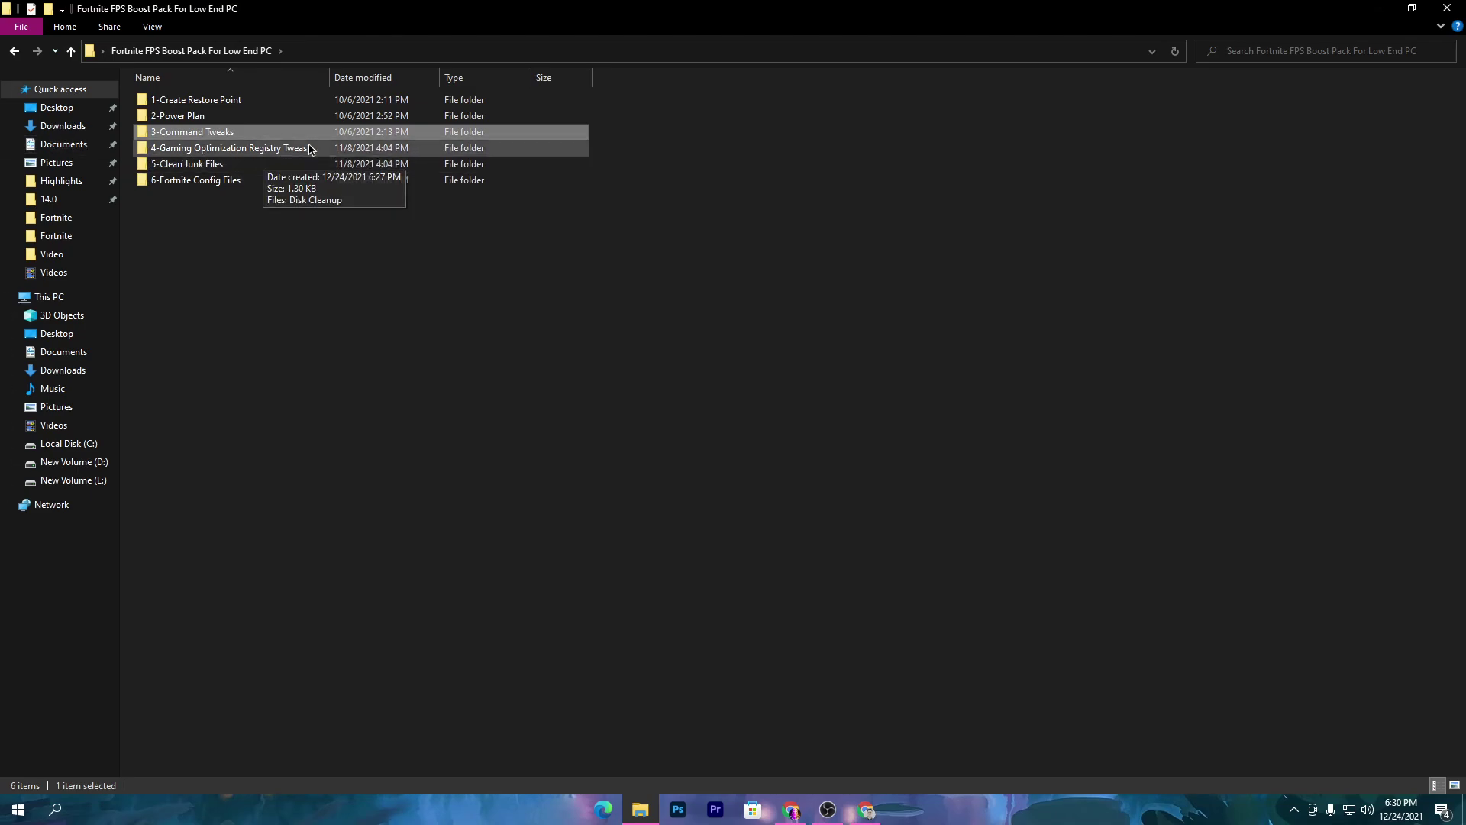
{"action": "double_click", "coordinate": [256, 150]}
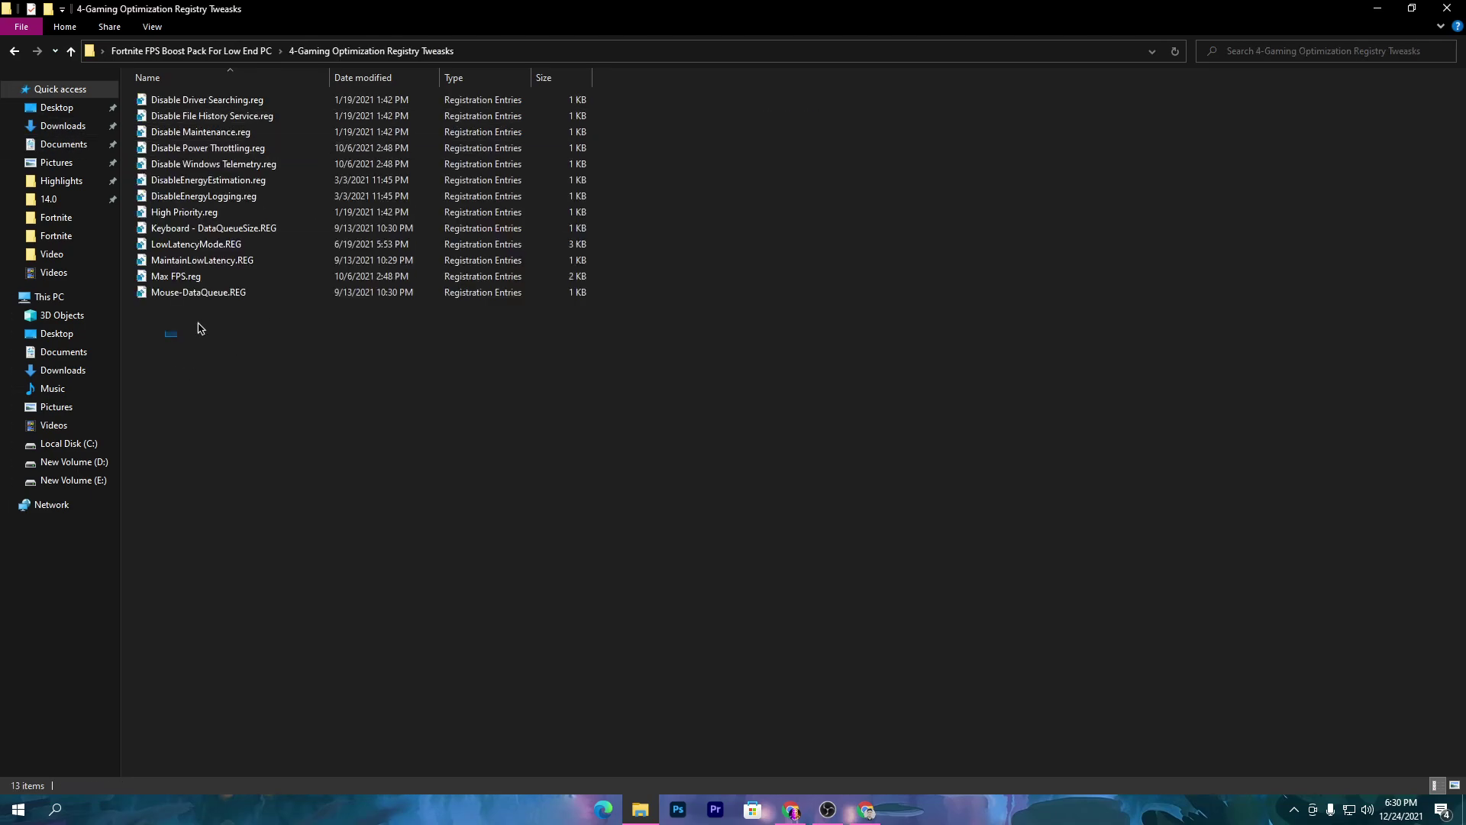
{"action": "left_click_drag", "start_coordinate": [165, 336], "coordinate": [660, 104]}
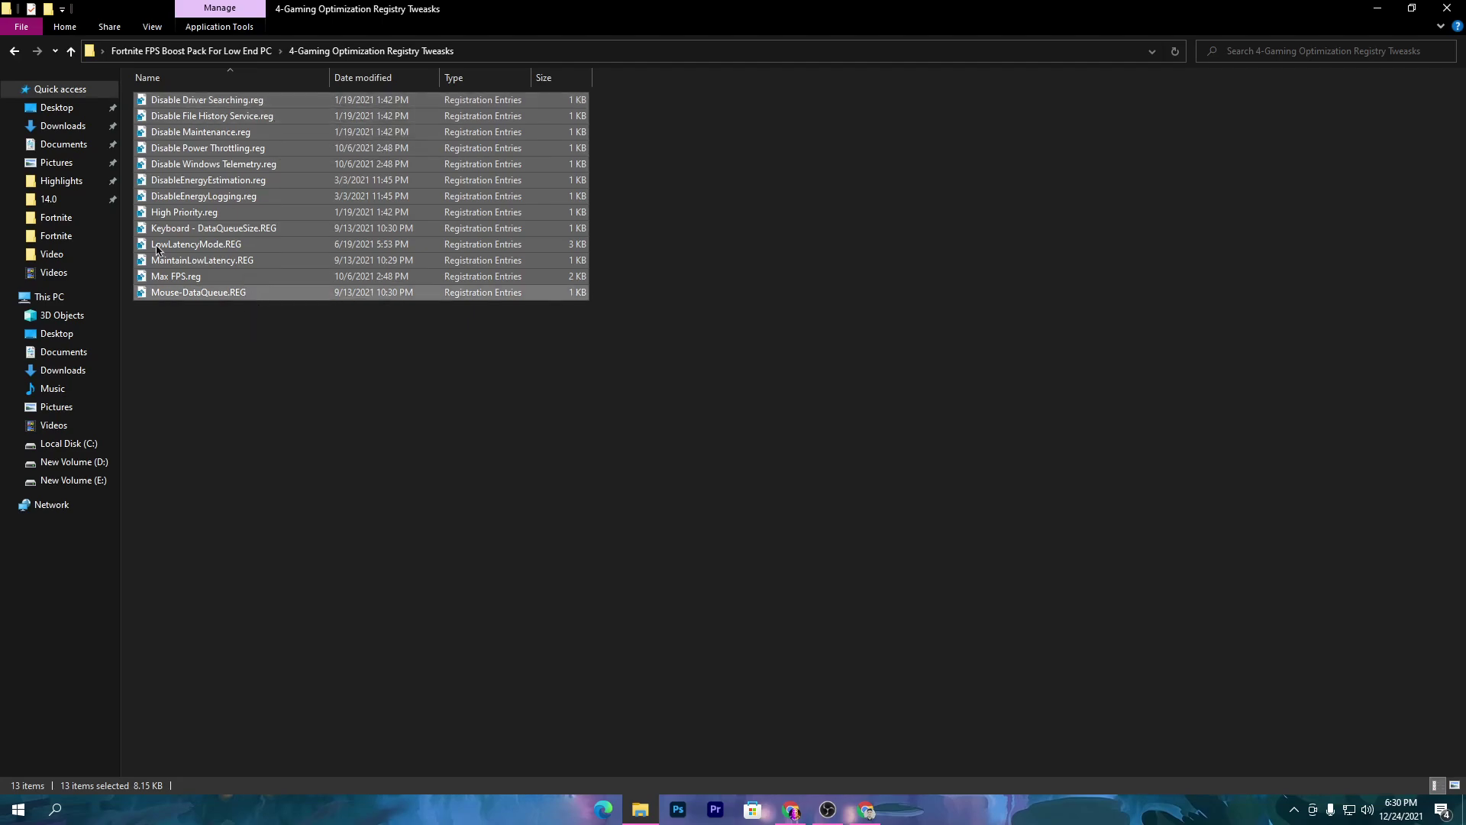
{"action": "left_click", "coordinate": [766, 255]}
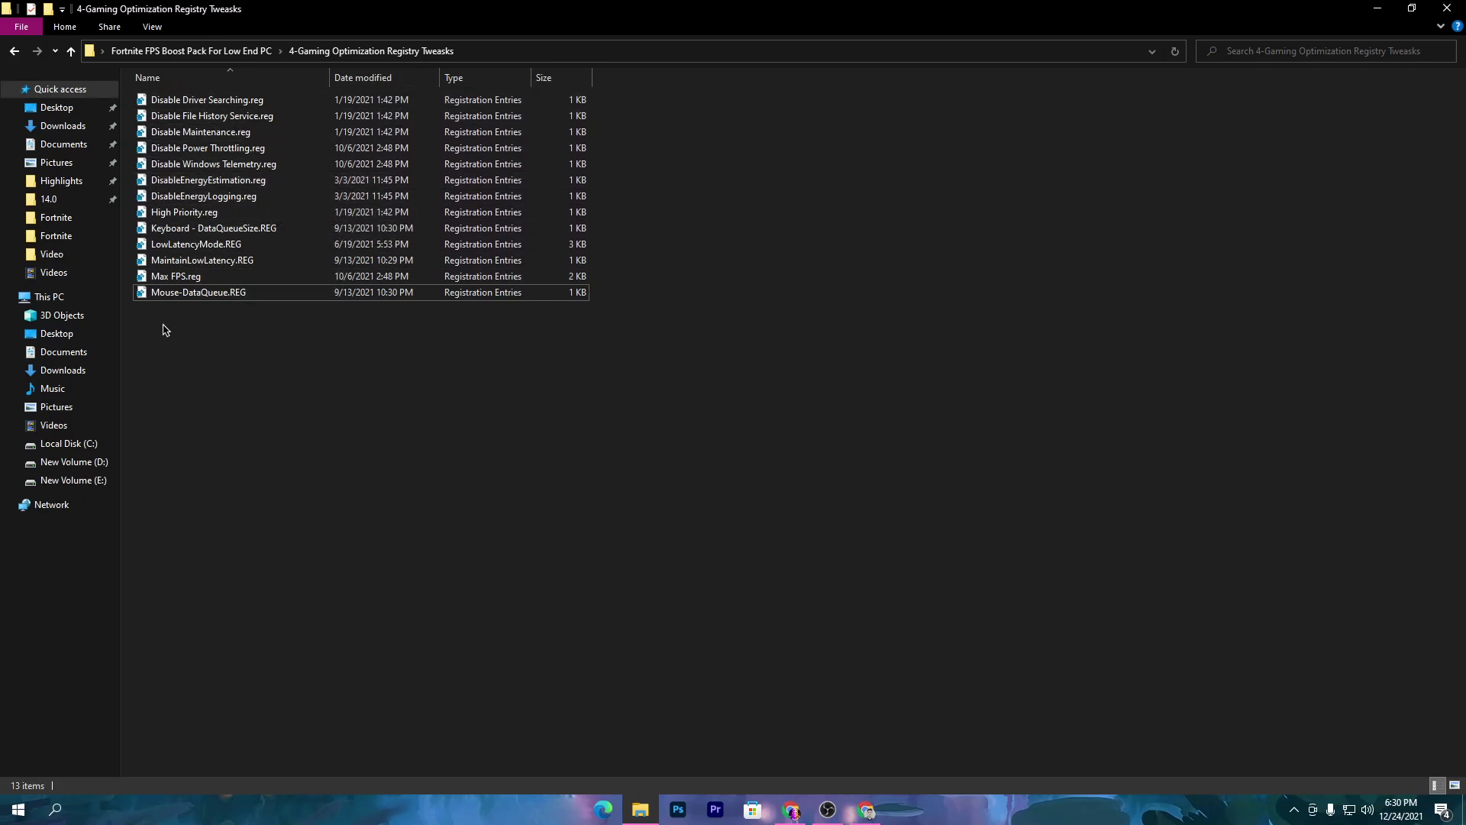
{"action": "double_click", "coordinate": [227, 102]}
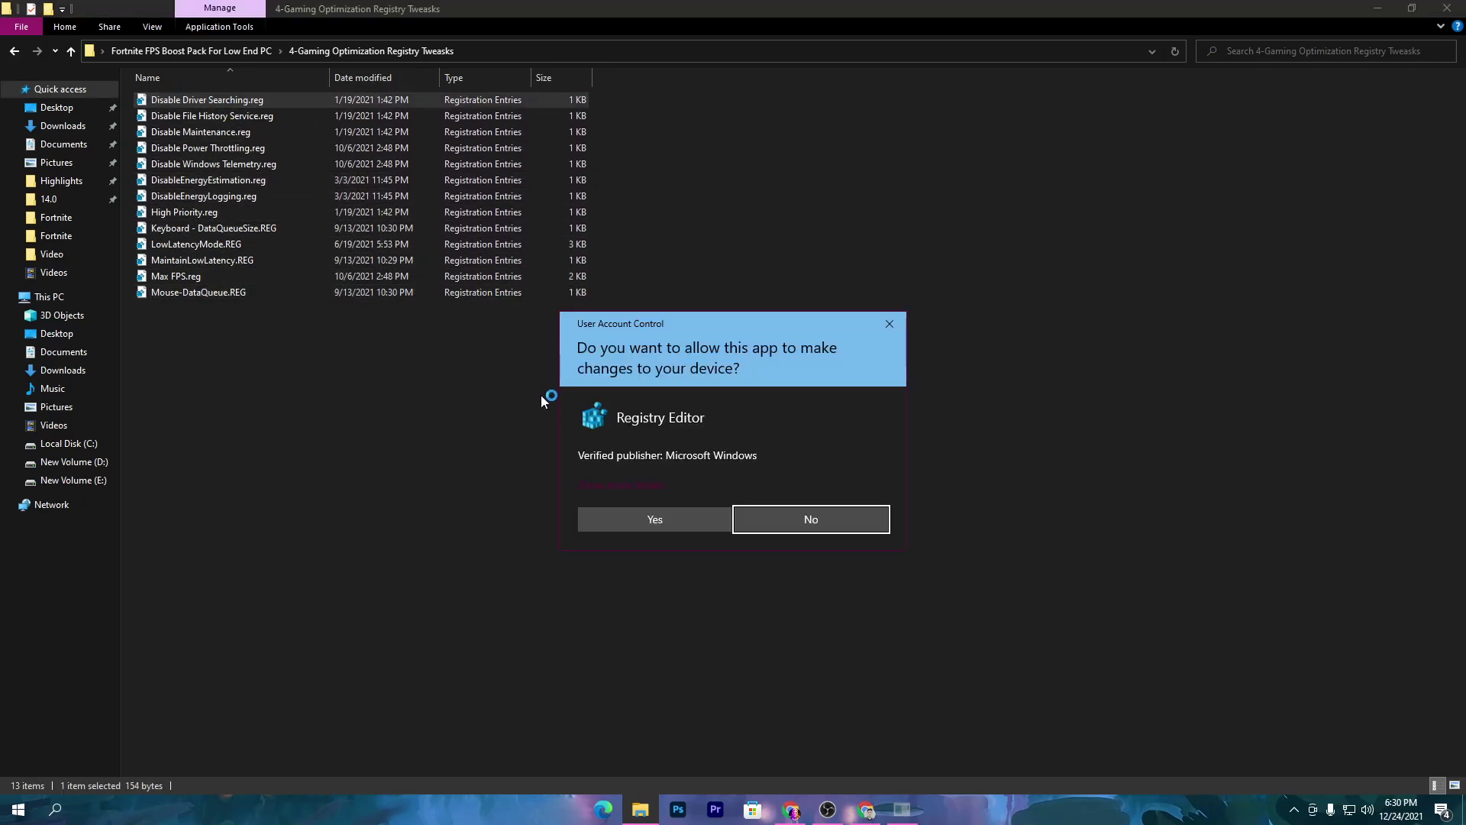
{"action": "left_click", "coordinate": [655, 519]}
{"action": "left_click", "coordinate": [849, 430]}
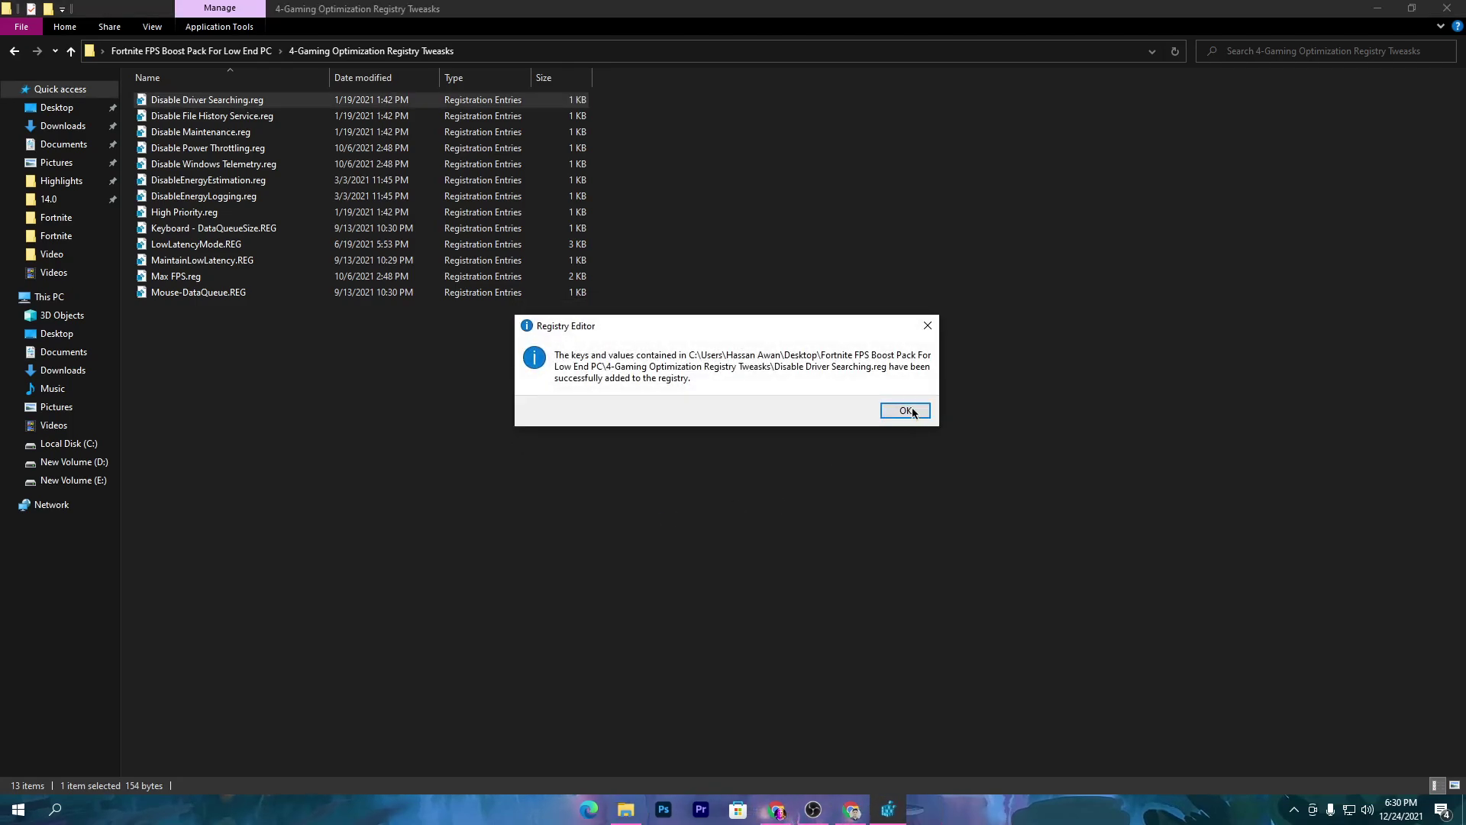
{"action": "left_click", "coordinate": [905, 411]}
{"action": "double_click", "coordinate": [212, 116]}
{"action": "left_click", "coordinate": [655, 520]}
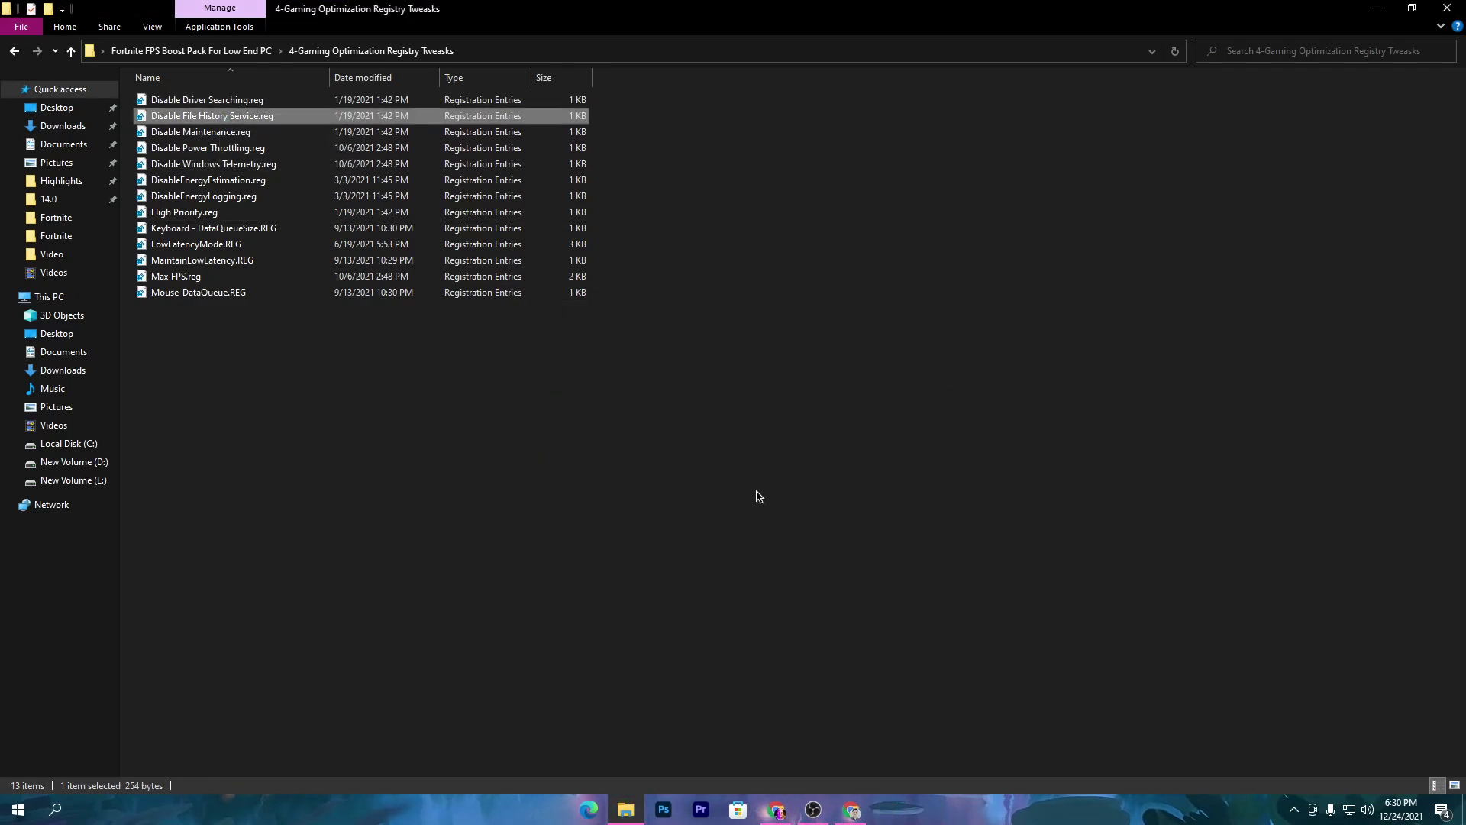
{"action": "left_click", "coordinate": [846, 429]}
{"action": "left_click", "coordinate": [906, 413]}
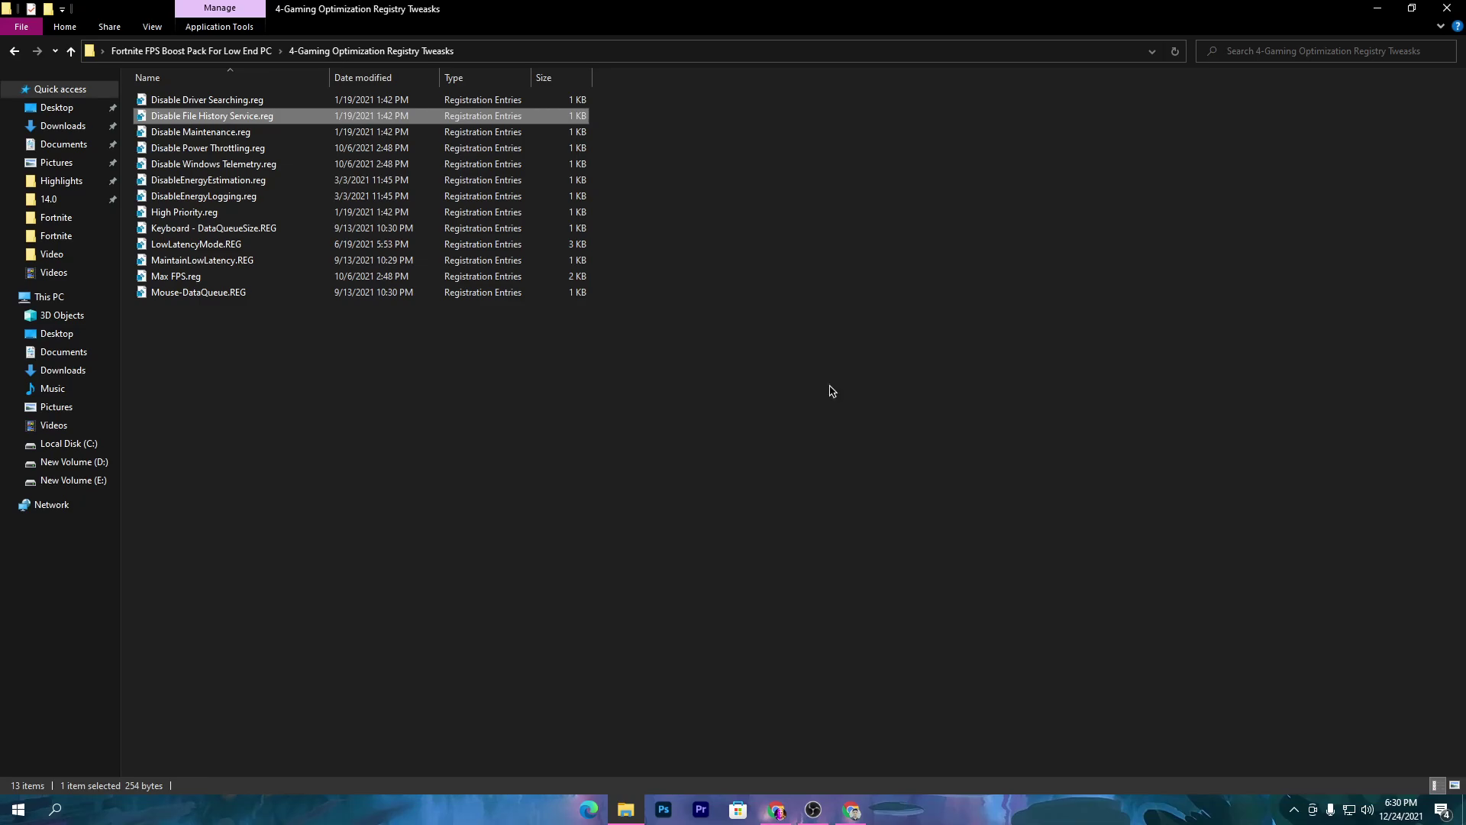
Step: Add the Disable Maintenance.reg and Disable Power Throttling.reg entries to the registry
{"action": "double_click", "coordinate": [201, 132]}
{"action": "left_click", "coordinate": [655, 519]}
{"action": "left_click", "coordinate": [847, 429]}
{"action": "left_click", "coordinate": [906, 411]}
{"action": "double_click", "coordinate": [208, 148]}
{"action": "left_click", "coordinate": [654, 519]}
{"action": "left_click", "coordinate": [846, 429]}
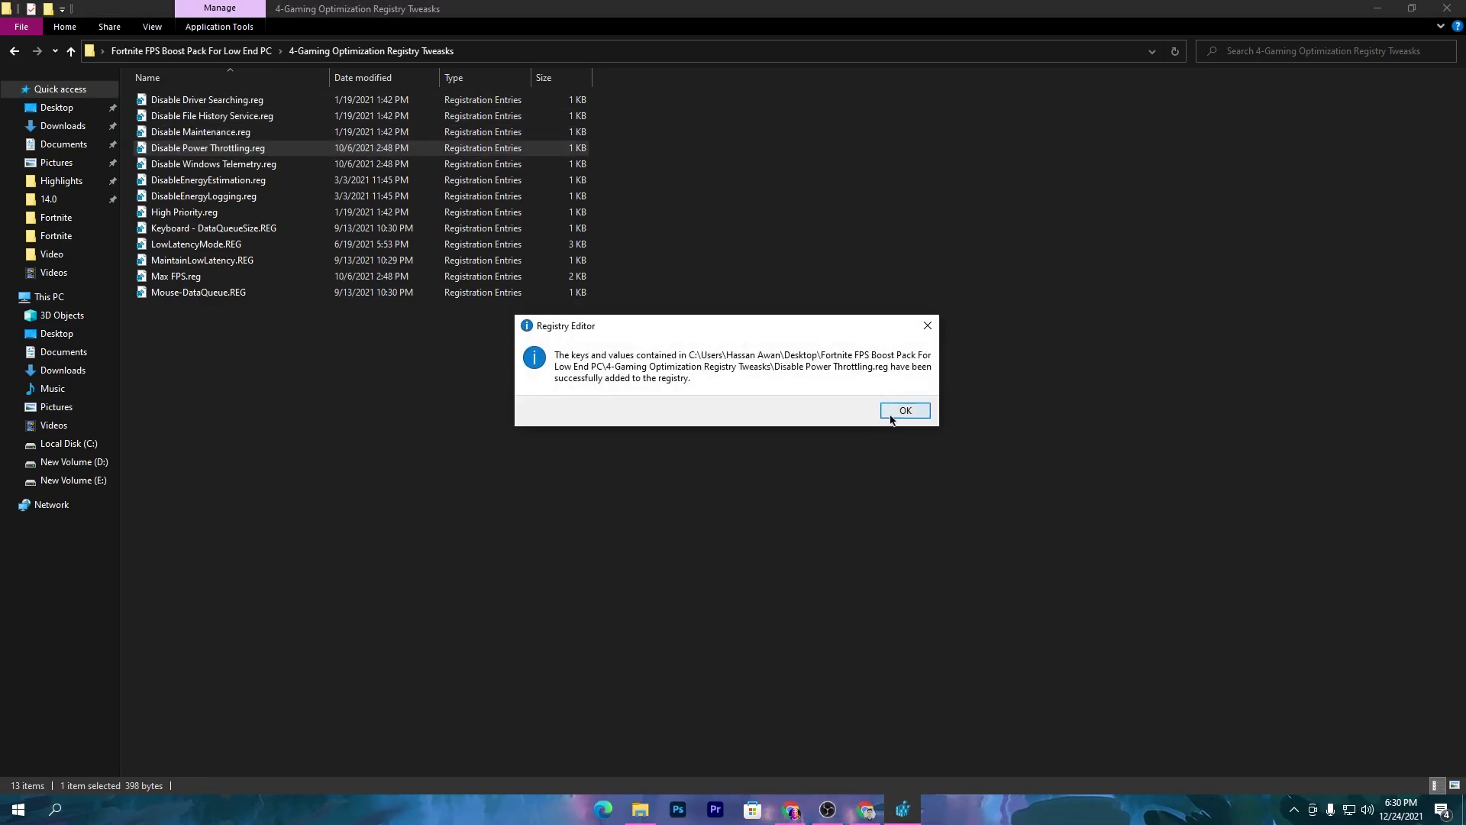
{"action": "left_click", "coordinate": [904, 411]}
Step: Merge Disable Windows Telemetry.reg and DisableEnergyLogging.reg into the registry, accepting the prompts
{"action": "double_click", "coordinate": [214, 164]}
{"action": "left_click", "coordinate": [848, 429]}
{"action": "left_click", "coordinate": [904, 411]}
{"action": "double_click", "coordinate": [203, 196]}
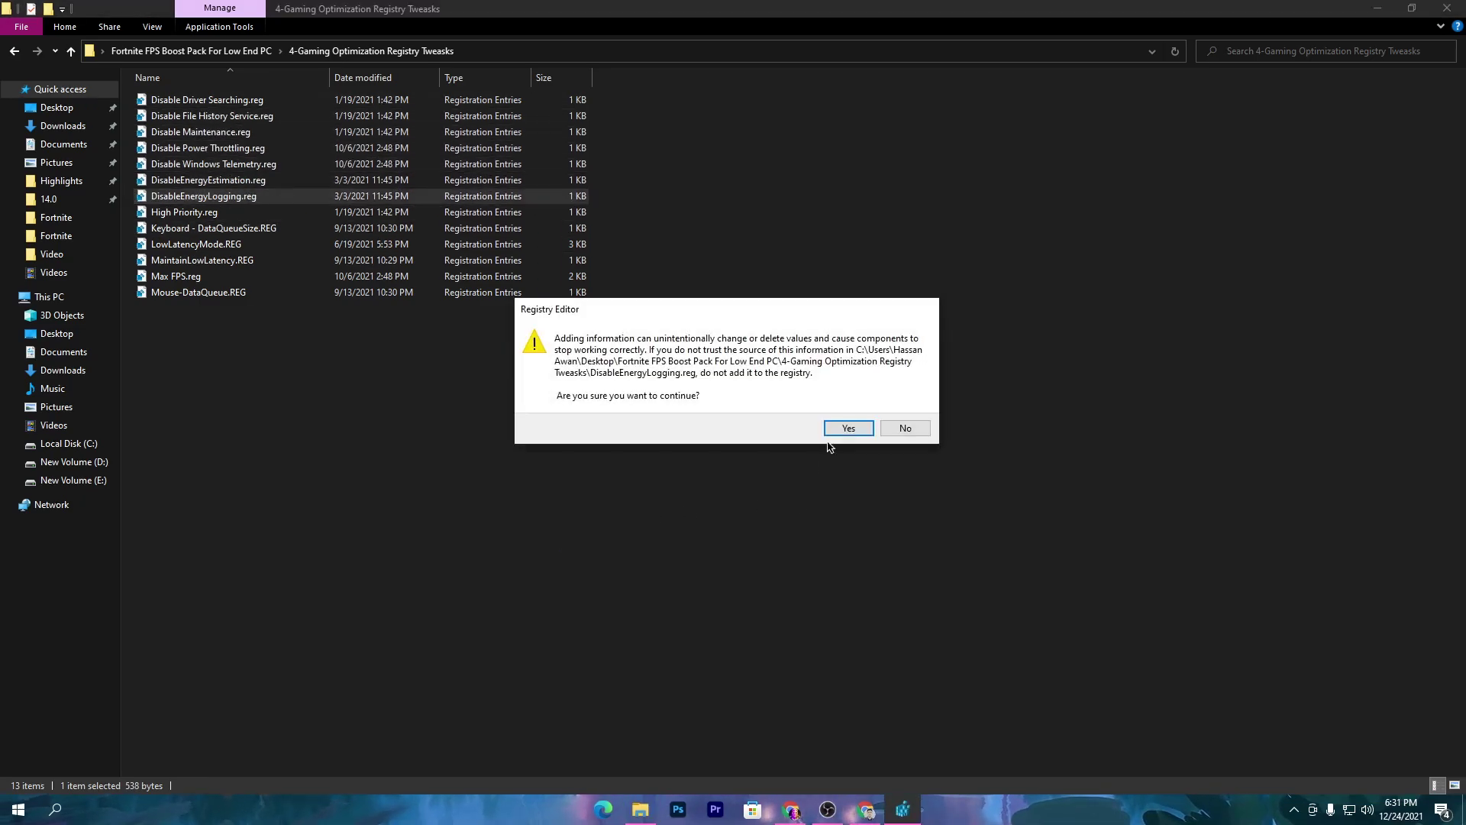
{"action": "left_click", "coordinate": [848, 428]}
{"action": "left_click", "coordinate": [905, 412]}
Step: Add the DisableEnergyEstimation.reg and High Priority.reg tweaks to the registry
{"action": "double_click", "coordinate": [208, 180]}
{"action": "left_click", "coordinate": [655, 519]}
{"action": "left_click", "coordinate": [848, 428]}
{"action": "left_click", "coordinate": [906, 412]}
{"action": "double_click", "coordinate": [184, 212]}
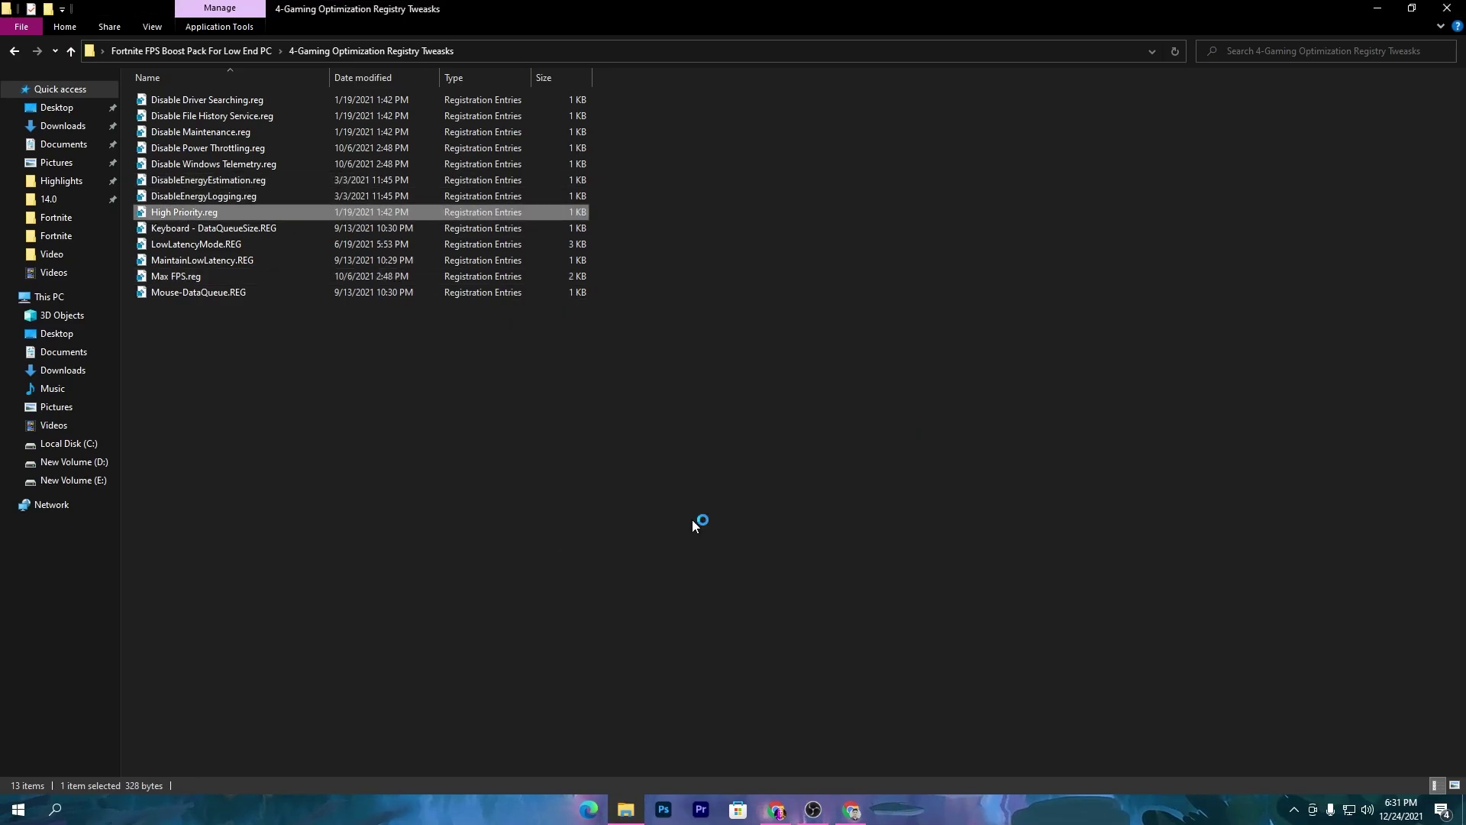
{"action": "left_click", "coordinate": [847, 428]}
{"action": "left_click", "coordinate": [905, 411]}
Step: Merge Keyboard - DataQueueSize.REG and LowLatencyMode.REG into the registry, allowing Registry Editor to make changes
{"action": "double_click", "coordinate": [214, 229]}
{"action": "left_click", "coordinate": [654, 520]}
{"action": "left_click", "coordinate": [848, 428]}
{"action": "left_click", "coordinate": [905, 412]}
{"action": "double_click", "coordinate": [197, 244]}
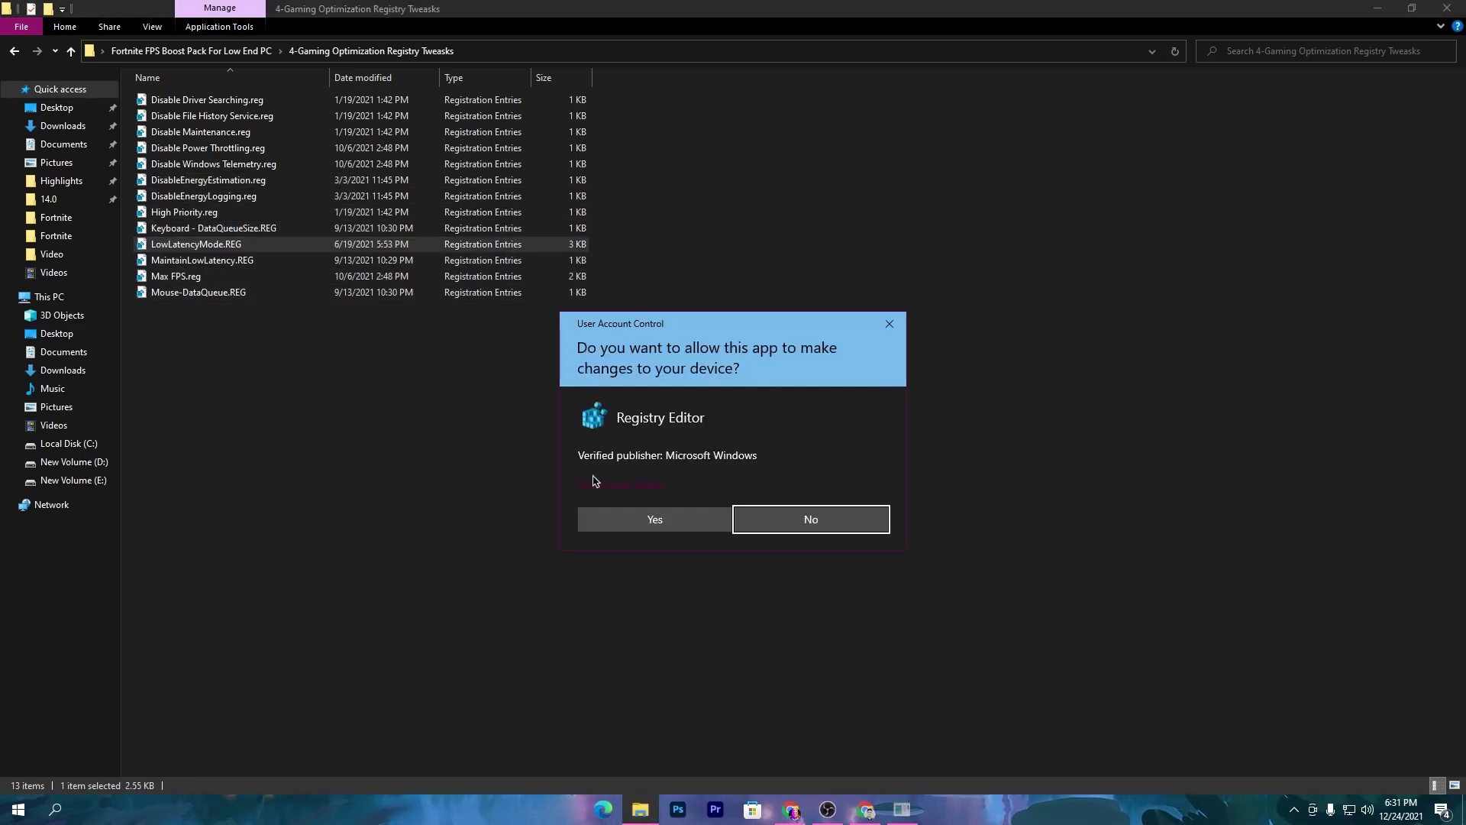
{"action": "left_click", "coordinate": [654, 519]}
{"action": "left_click", "coordinate": [848, 429]}
{"action": "left_click", "coordinate": [906, 412]}
Step: Add the MaintainLowLatency.REG and Max FPS.reg entries to the registry
{"action": "double_click", "coordinate": [203, 260]}
{"action": "left_click", "coordinate": [654, 520]}
{"action": "left_click", "coordinate": [848, 429]}
{"action": "left_click", "coordinate": [906, 412]}
{"action": "double_click", "coordinate": [296, 280]}
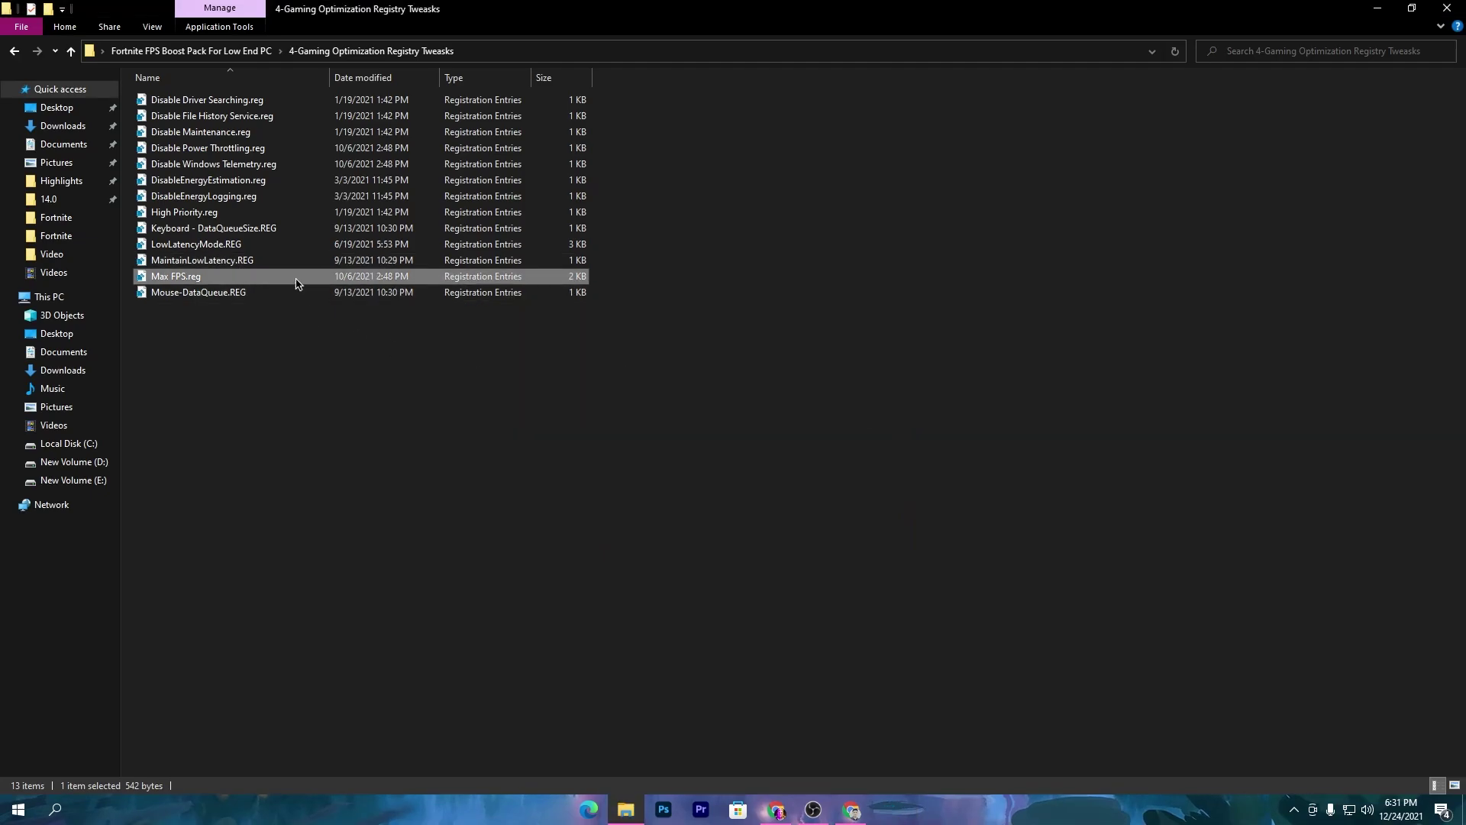
{"action": "left_click", "coordinate": [655, 520]}
{"action": "left_click", "coordinate": [847, 429]}
{"action": "left_click", "coordinate": [906, 411]}
Step: Add the Mouse-DataQueue.REG entries to the registry
{"action": "double_click", "coordinate": [201, 292]}
{"action": "left_click", "coordinate": [655, 520]}
{"action": "left_click", "coordinate": [847, 428]}
{"action": "left_click", "coordinate": [906, 412]}
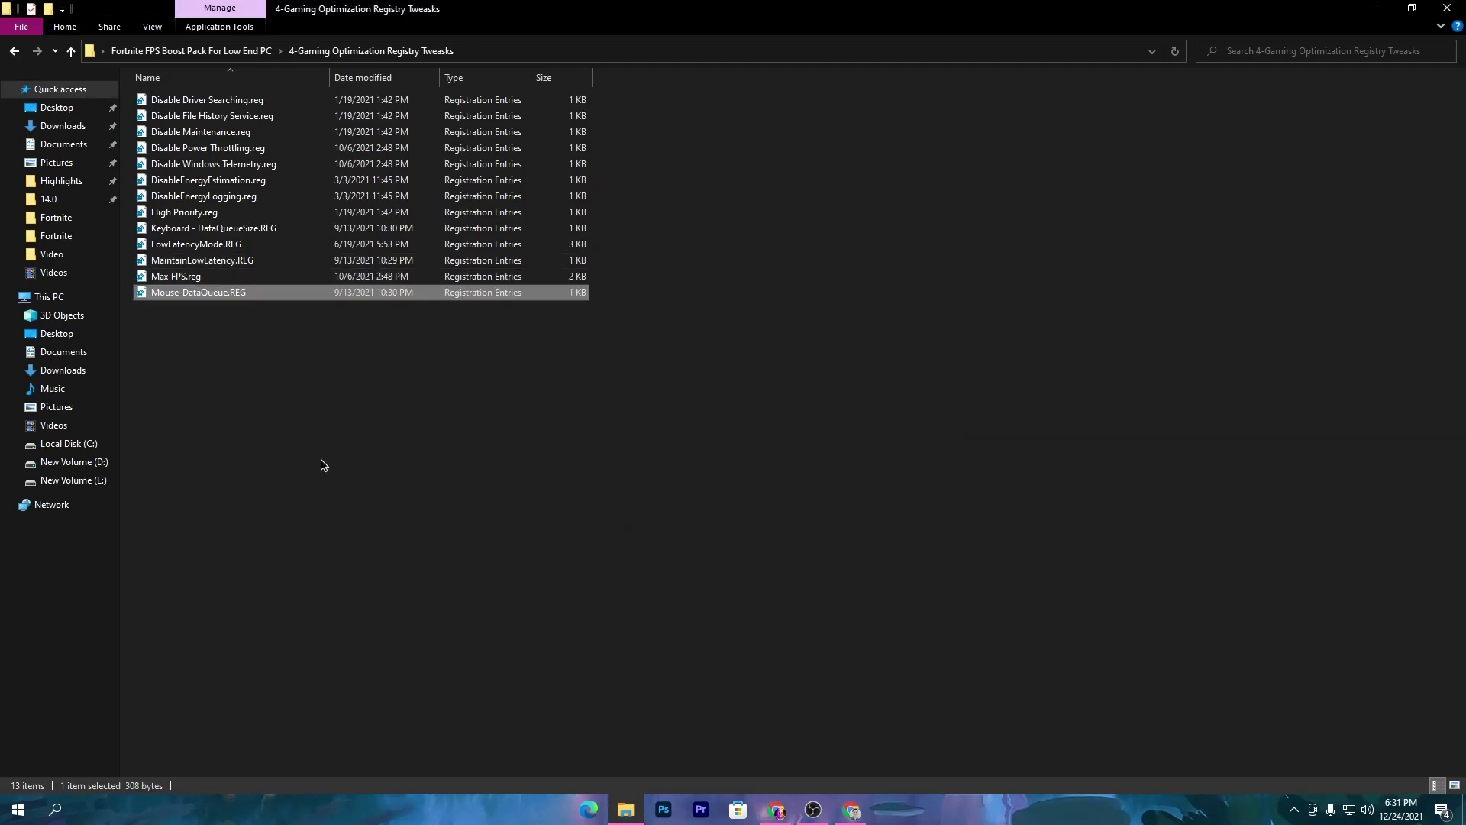
{"action": "left_click_drag", "start_coordinate": [304, 332], "coordinate": [592, 131]}
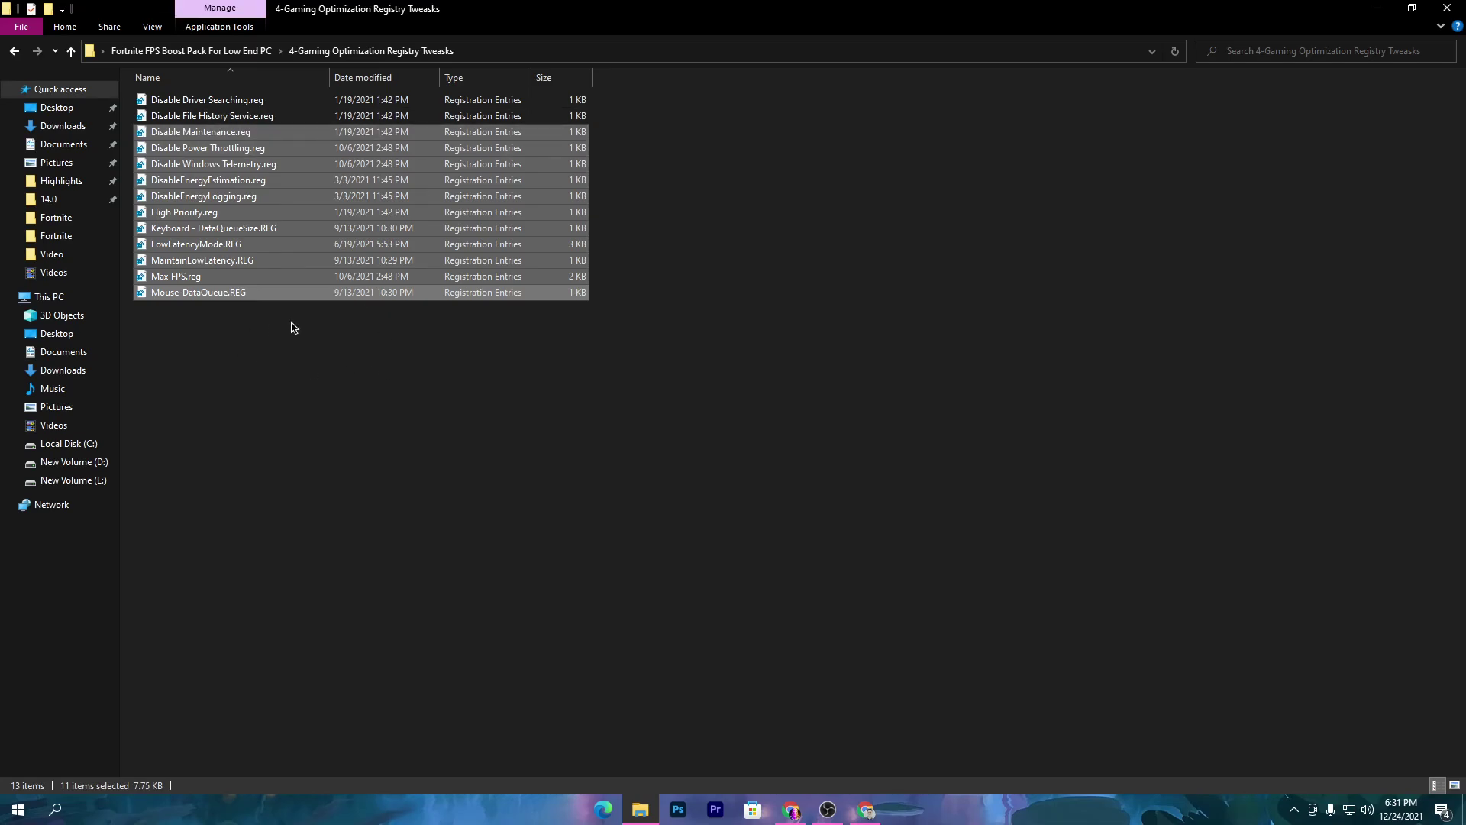
{"action": "left_click", "coordinate": [204, 357]}
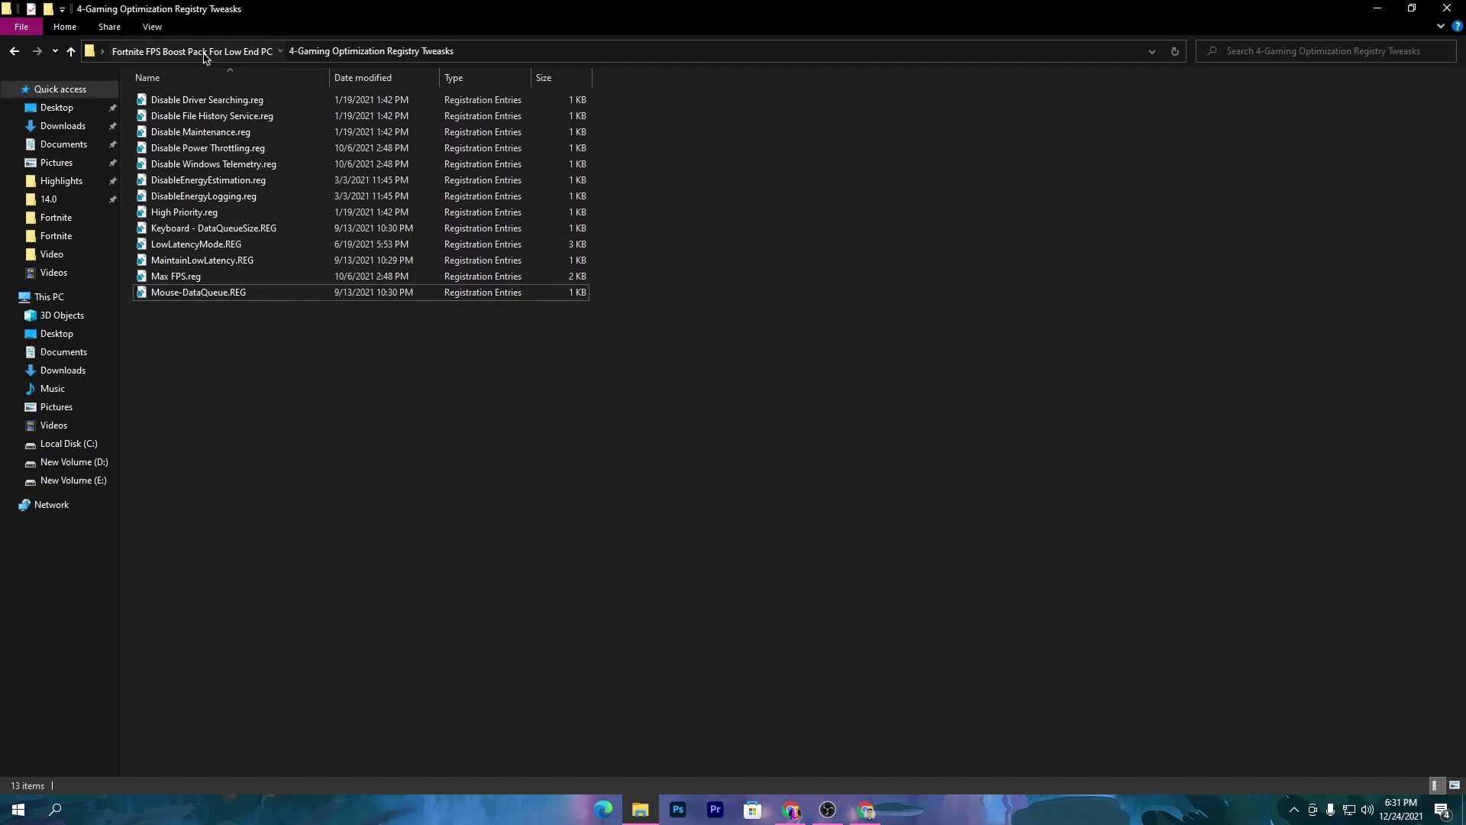
Step: Launch Disk Cleanup for drive C: from the pack's 5-Clean Junk Files folder and close its drive selection
{"action": "left_click", "coordinate": [205, 54]}
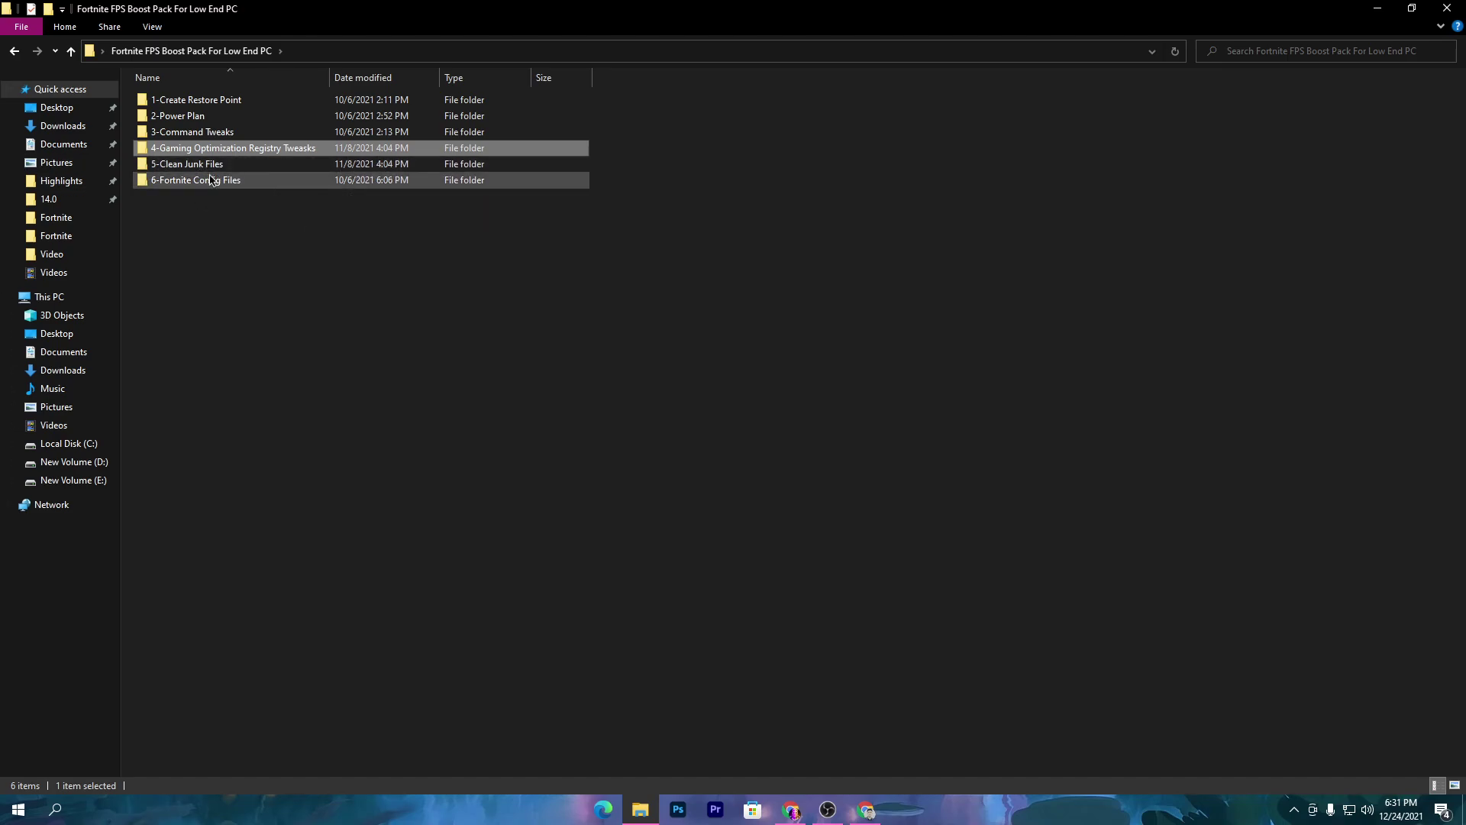
{"action": "double_click", "coordinate": [158, 166]}
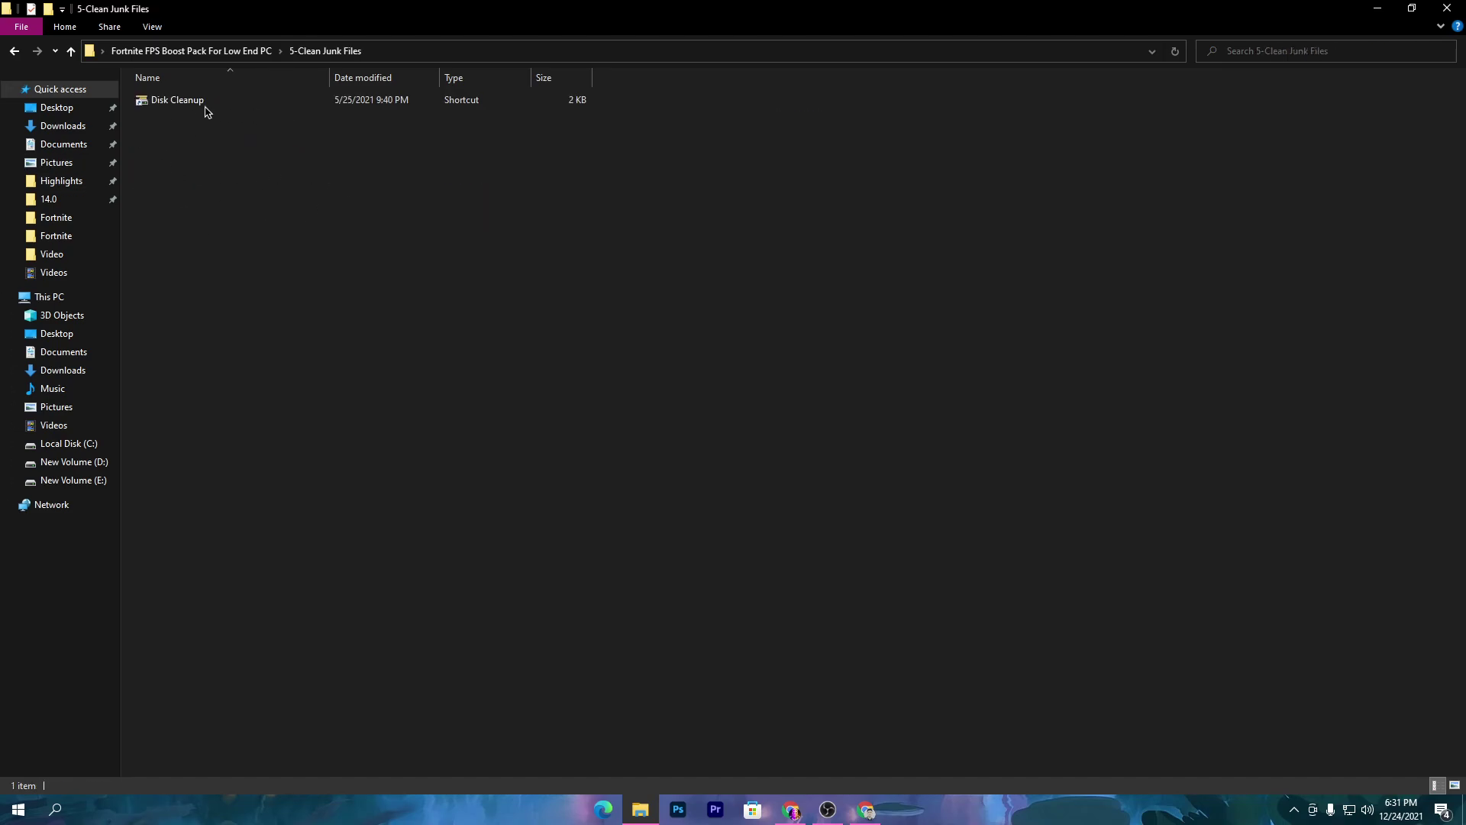
{"action": "double_click", "coordinate": [252, 103]}
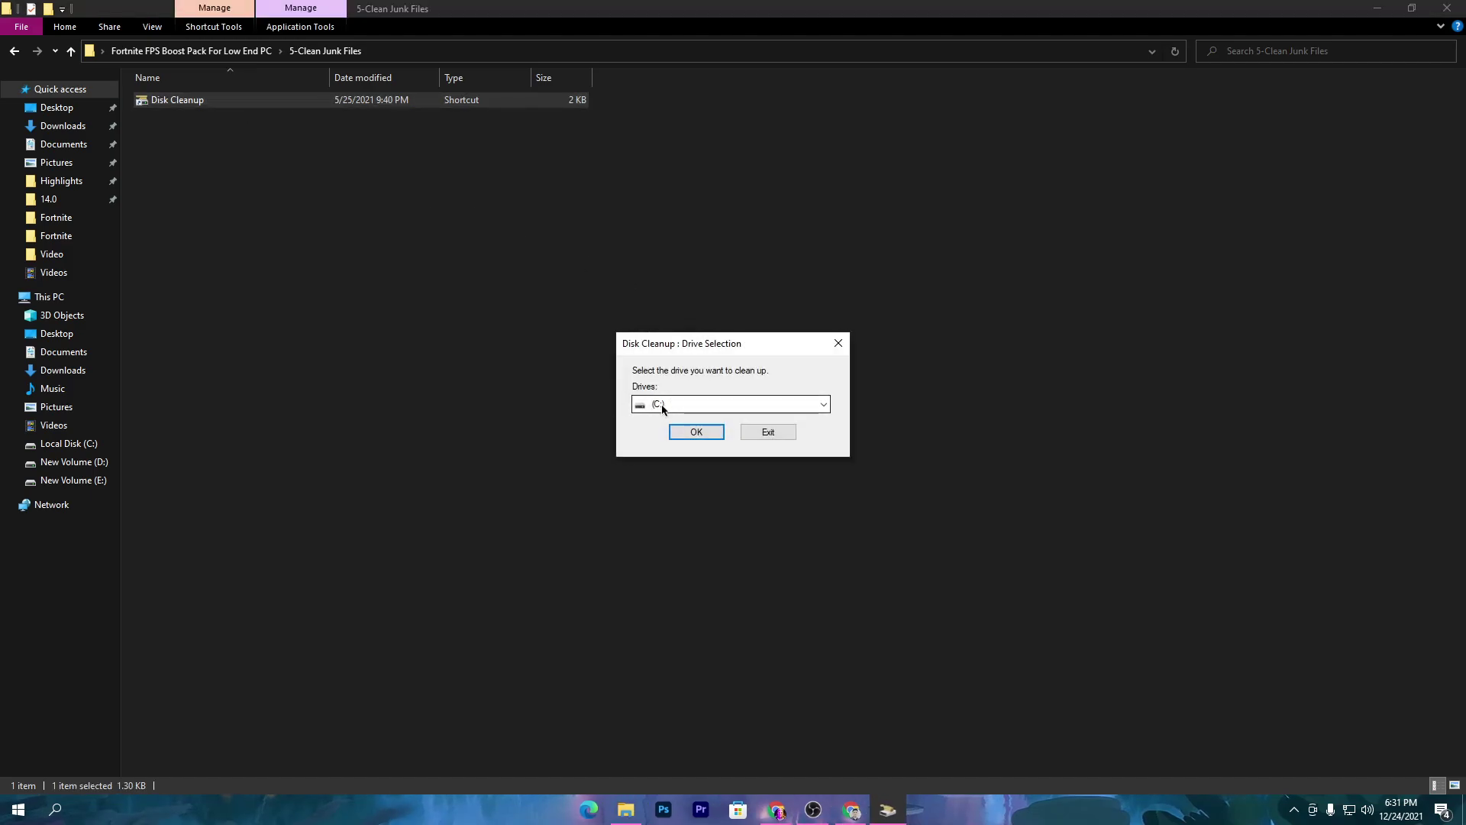
{"action": "left_click", "coordinate": [695, 432]}
{"action": "left_click", "coordinate": [287, 474]}
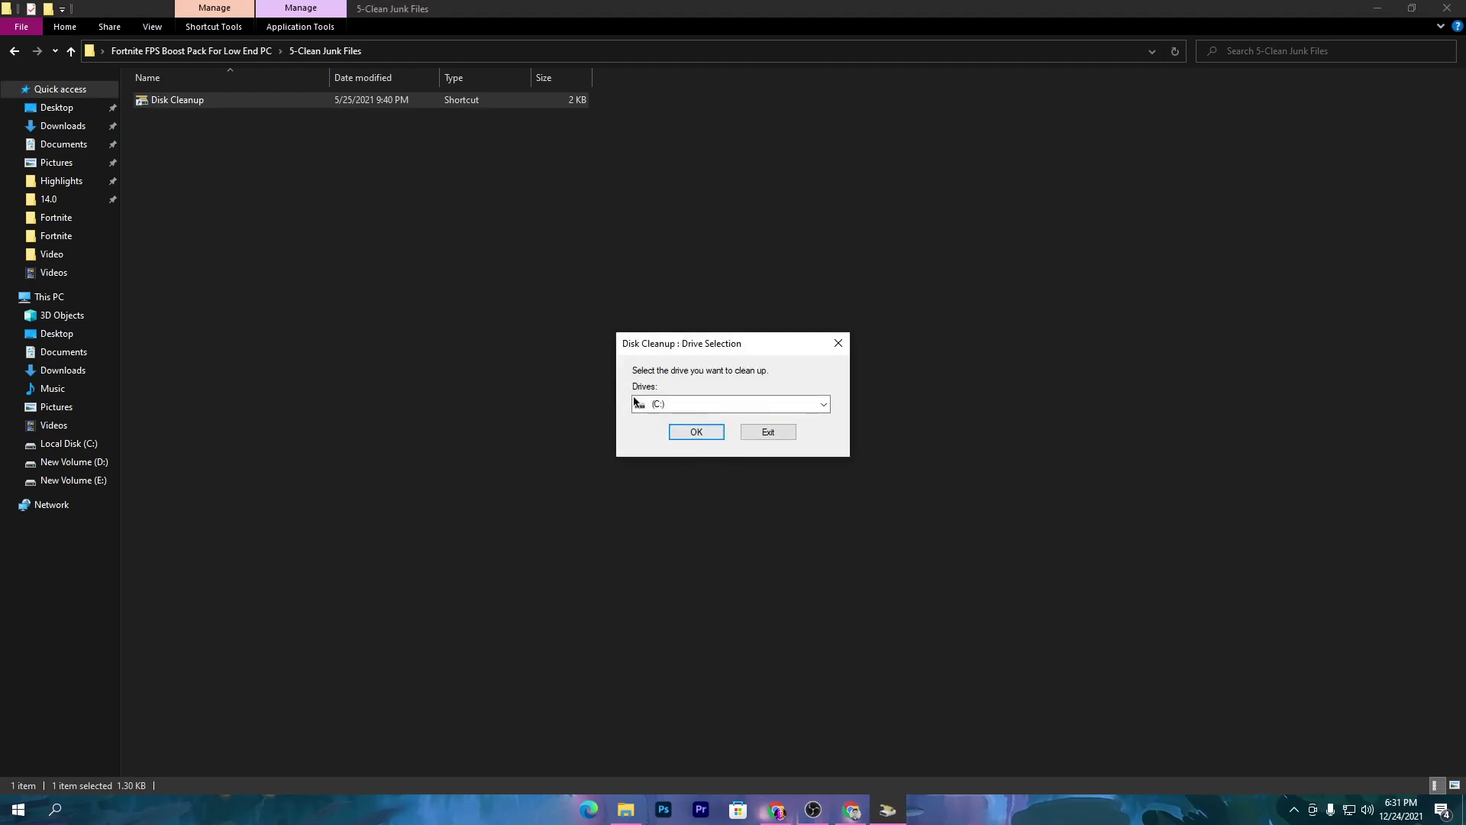
{"action": "left_click", "coordinate": [838, 342]}
Step: Copy GameUserSettings.ini from the Med End PC folder inside the pack's 6-Fortnite Config Files
{"action": "left_click", "coordinate": [166, 58]}
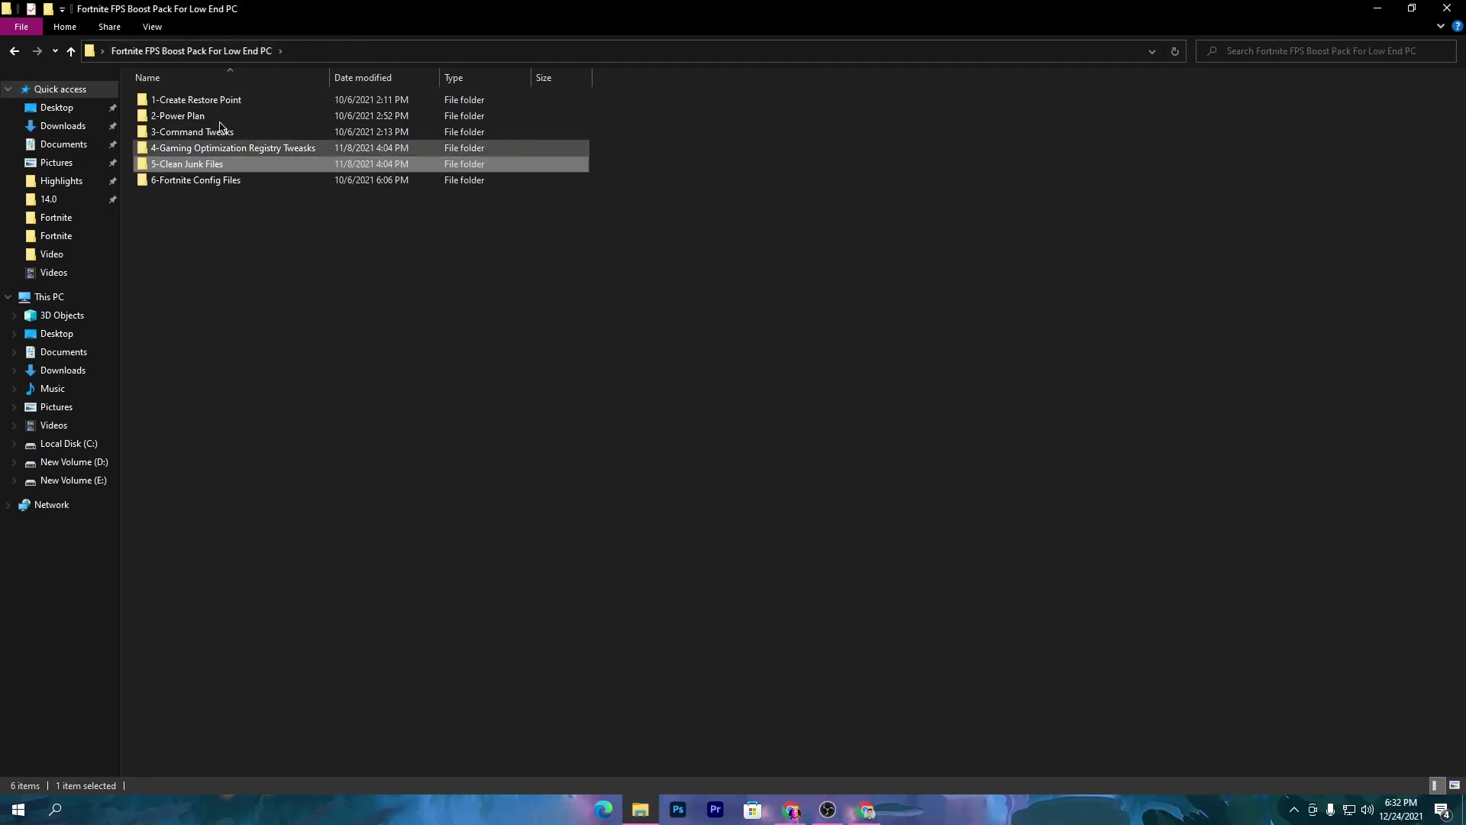
{"action": "double_click", "coordinate": [234, 184]}
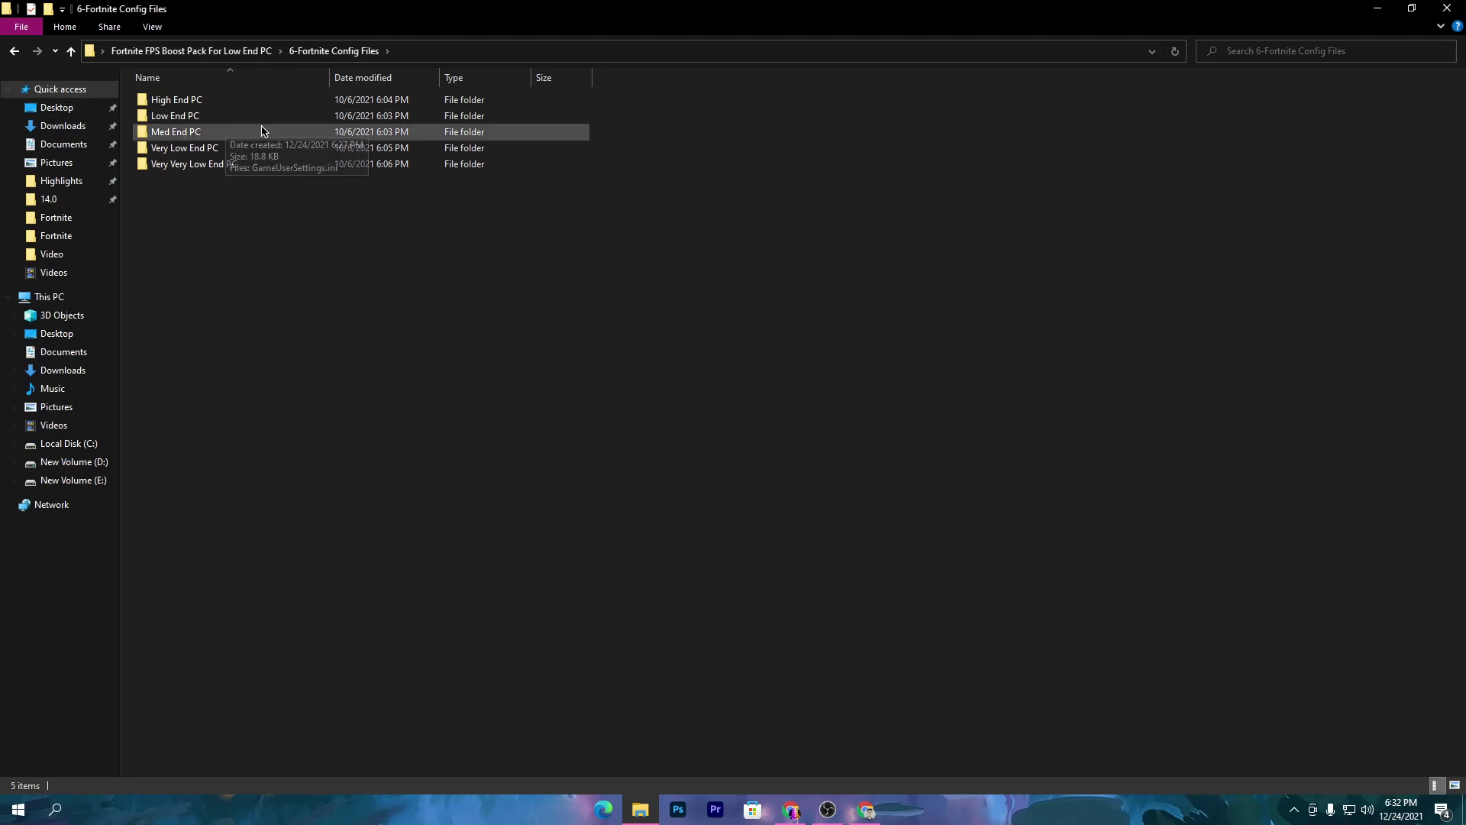
{"action": "double_click", "coordinate": [223, 138]}
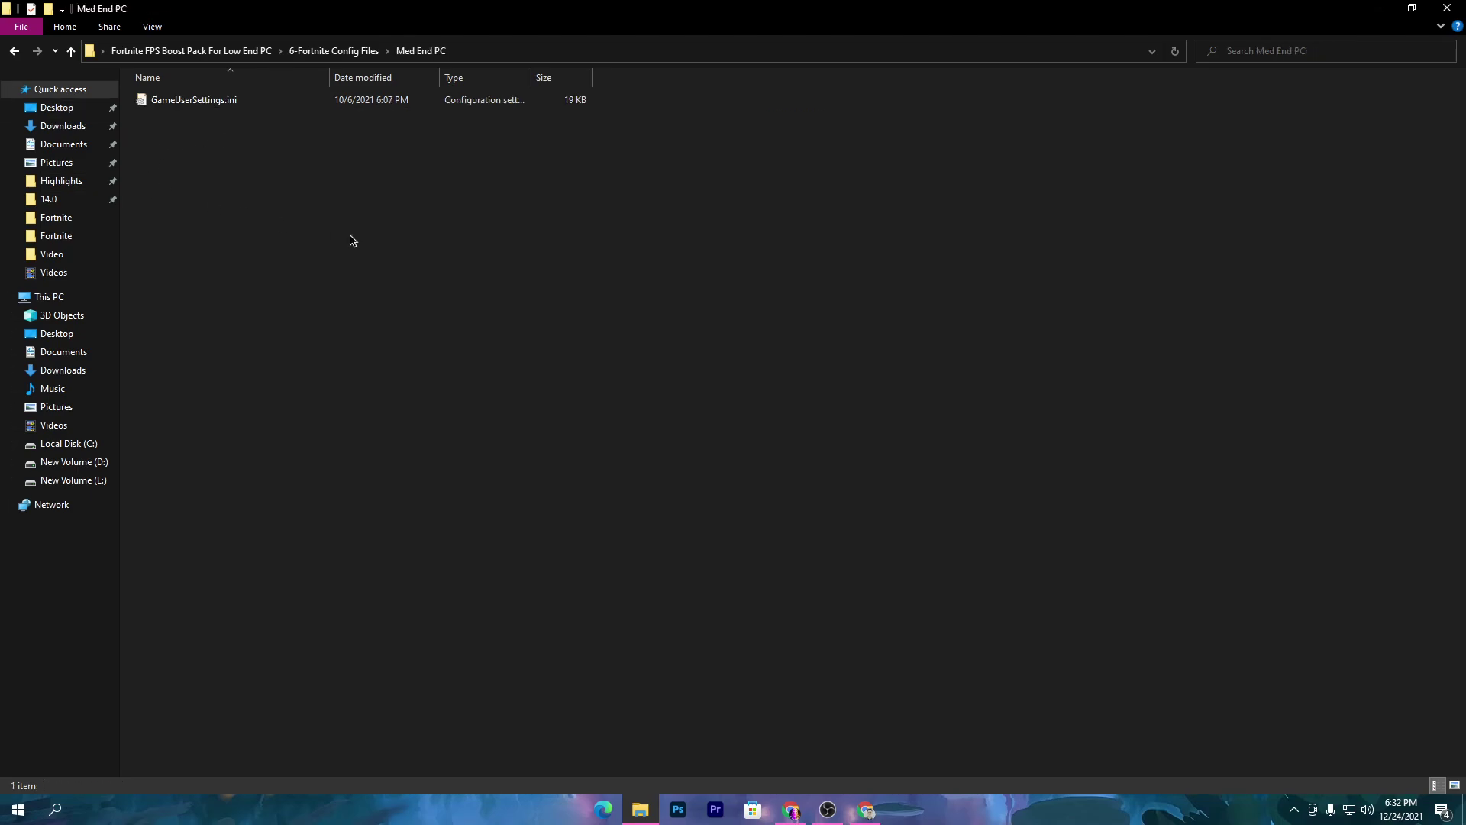
{"action": "right_click", "coordinate": [209, 98]}
{"action": "left_click", "coordinate": [254, 418]}
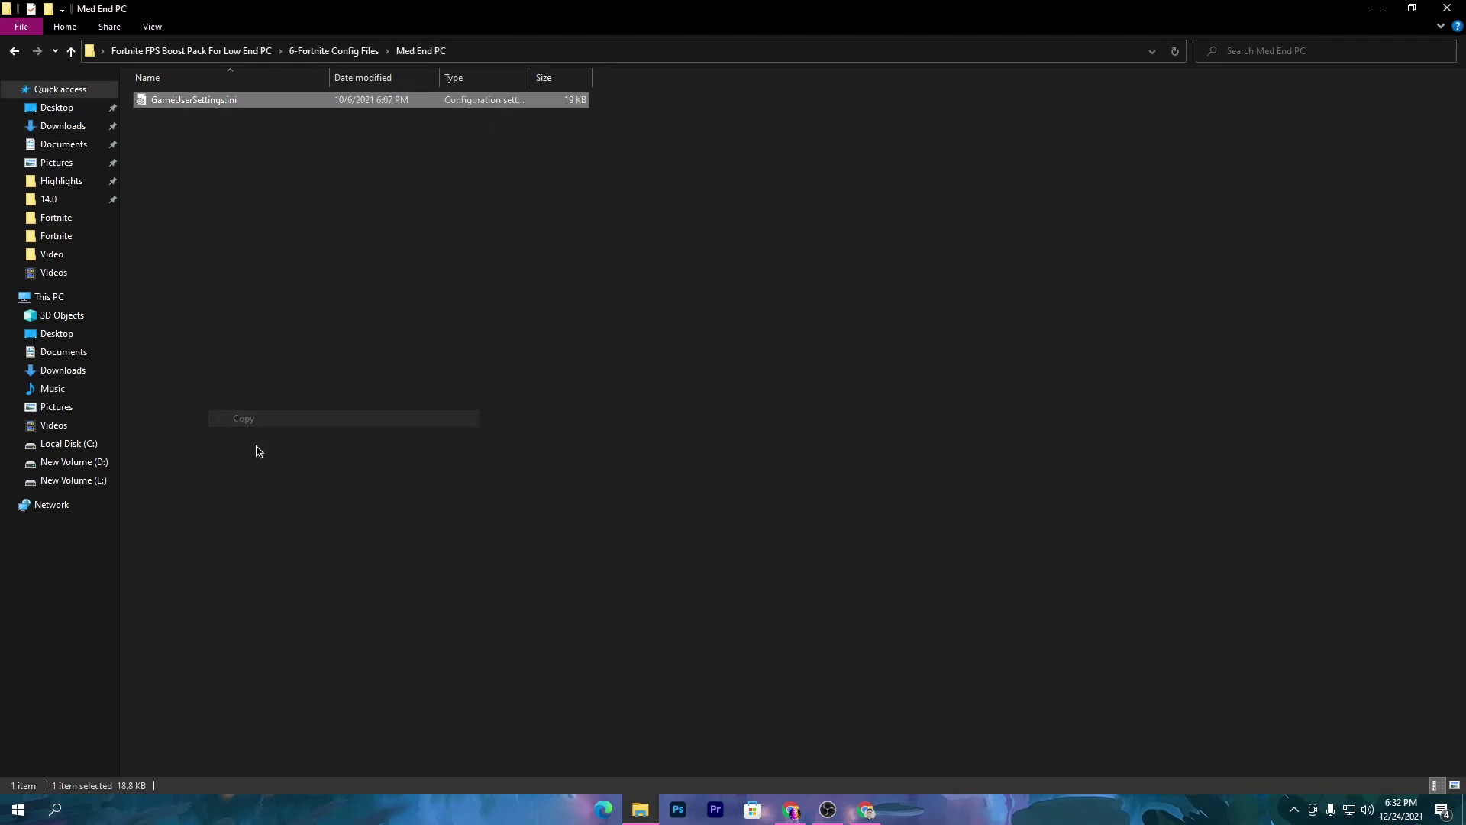
Step: Open the appdata location and browse to Local\FortniteGame\Saved\Config\WindowsClient
{"action": "key", "text": "super+r"}
{"action": "type", "text": "a"}
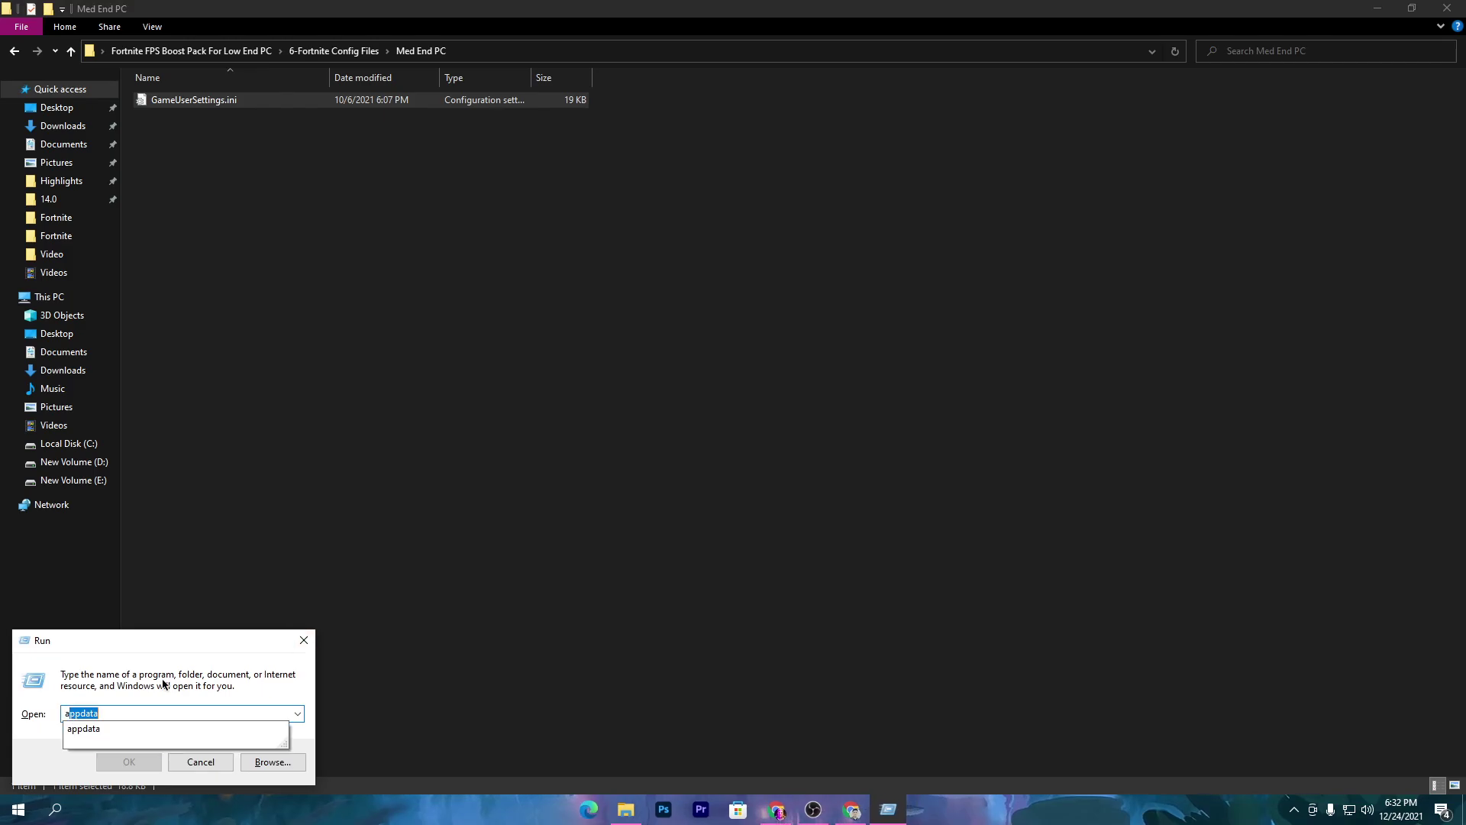
{"action": "left_click", "coordinate": [95, 728]}
{"action": "left_click", "coordinate": [129, 762]}
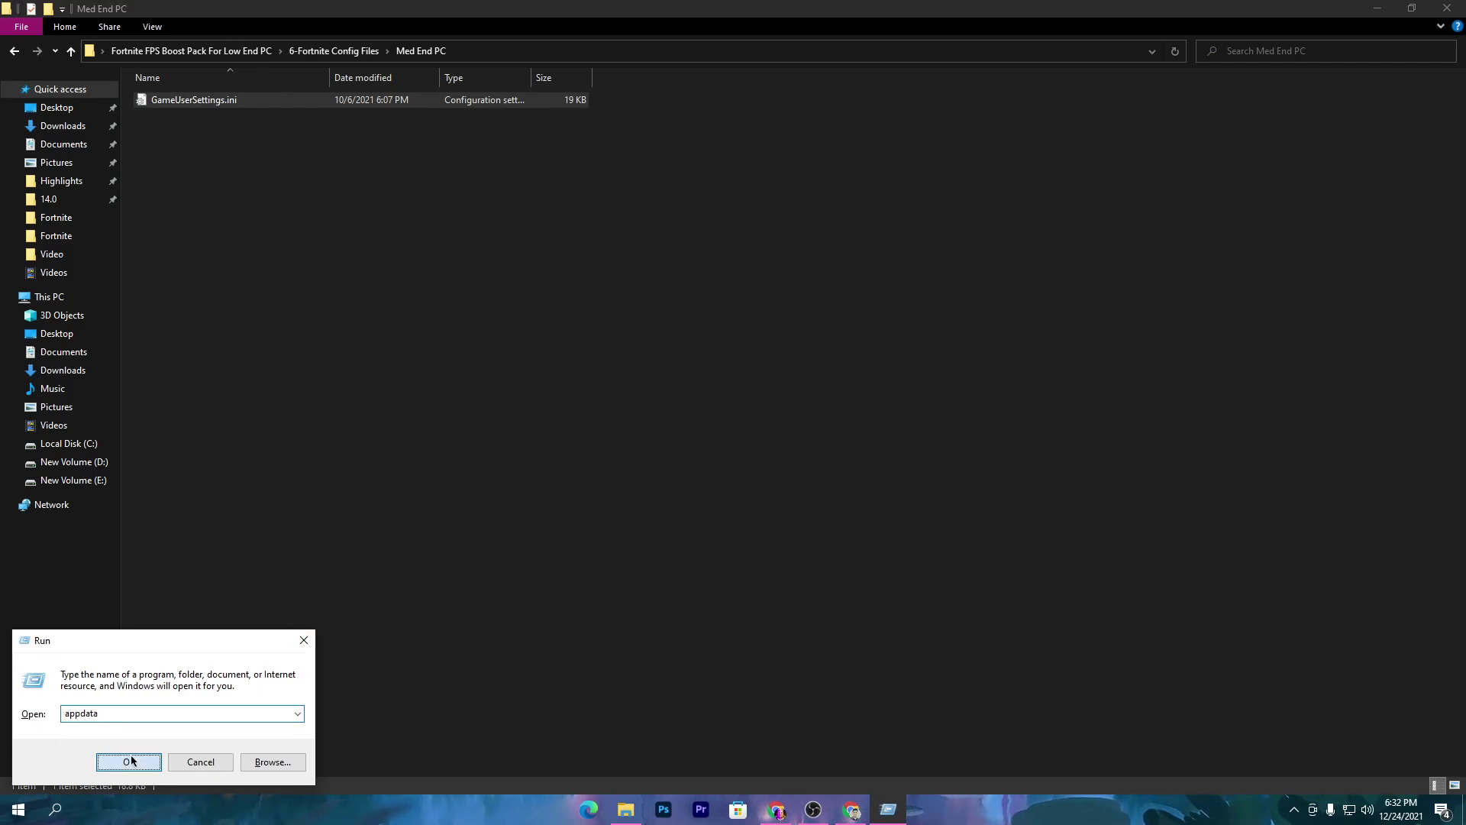
{"action": "double_click", "coordinate": [162, 100]}
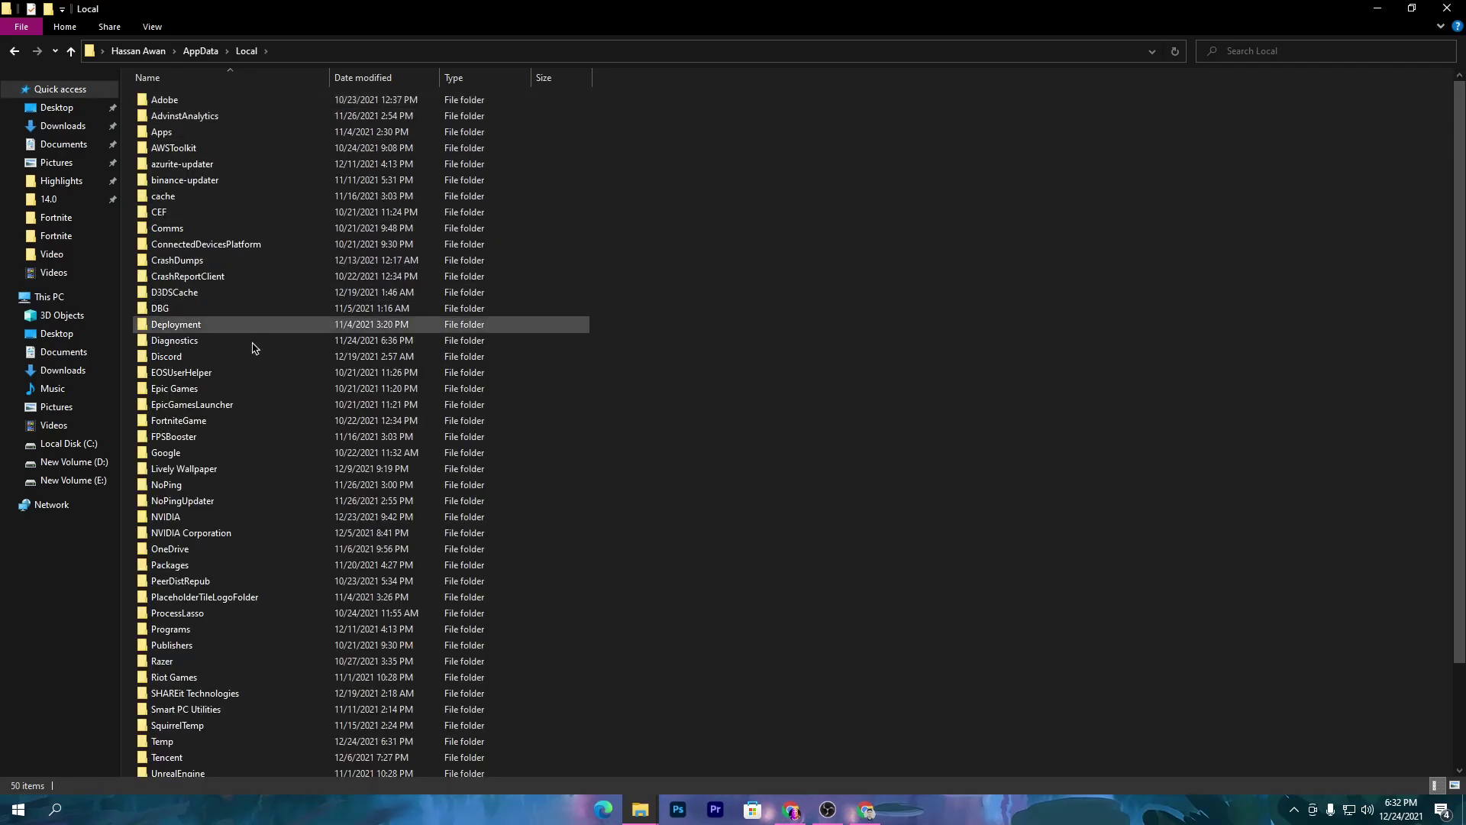
{"action": "double_click", "coordinate": [179, 423]}
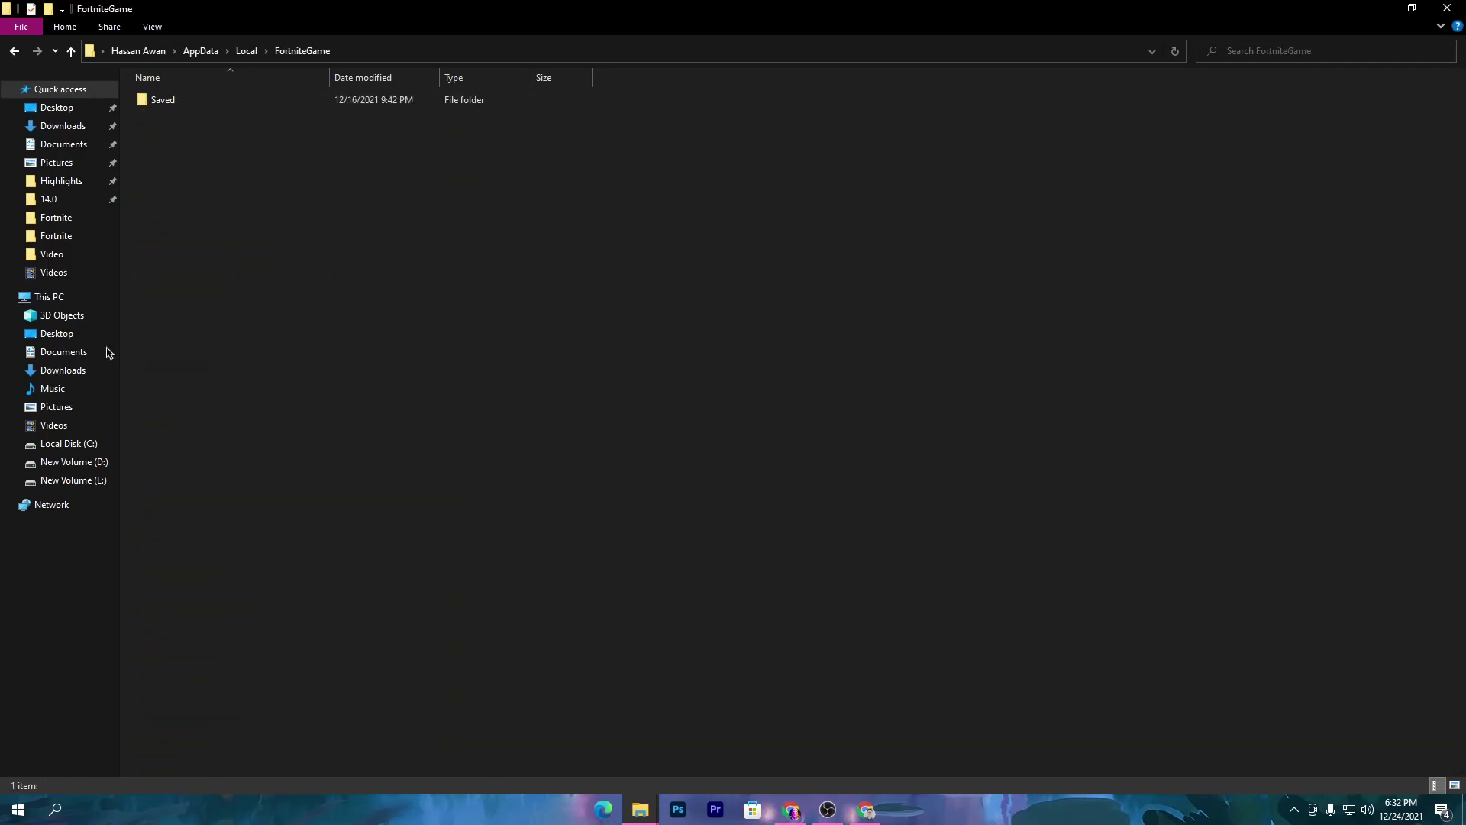
{"action": "double_click", "coordinate": [164, 102]}
{"action": "double_click", "coordinate": [191, 117]}
{"action": "double_click", "coordinate": [192, 120]}
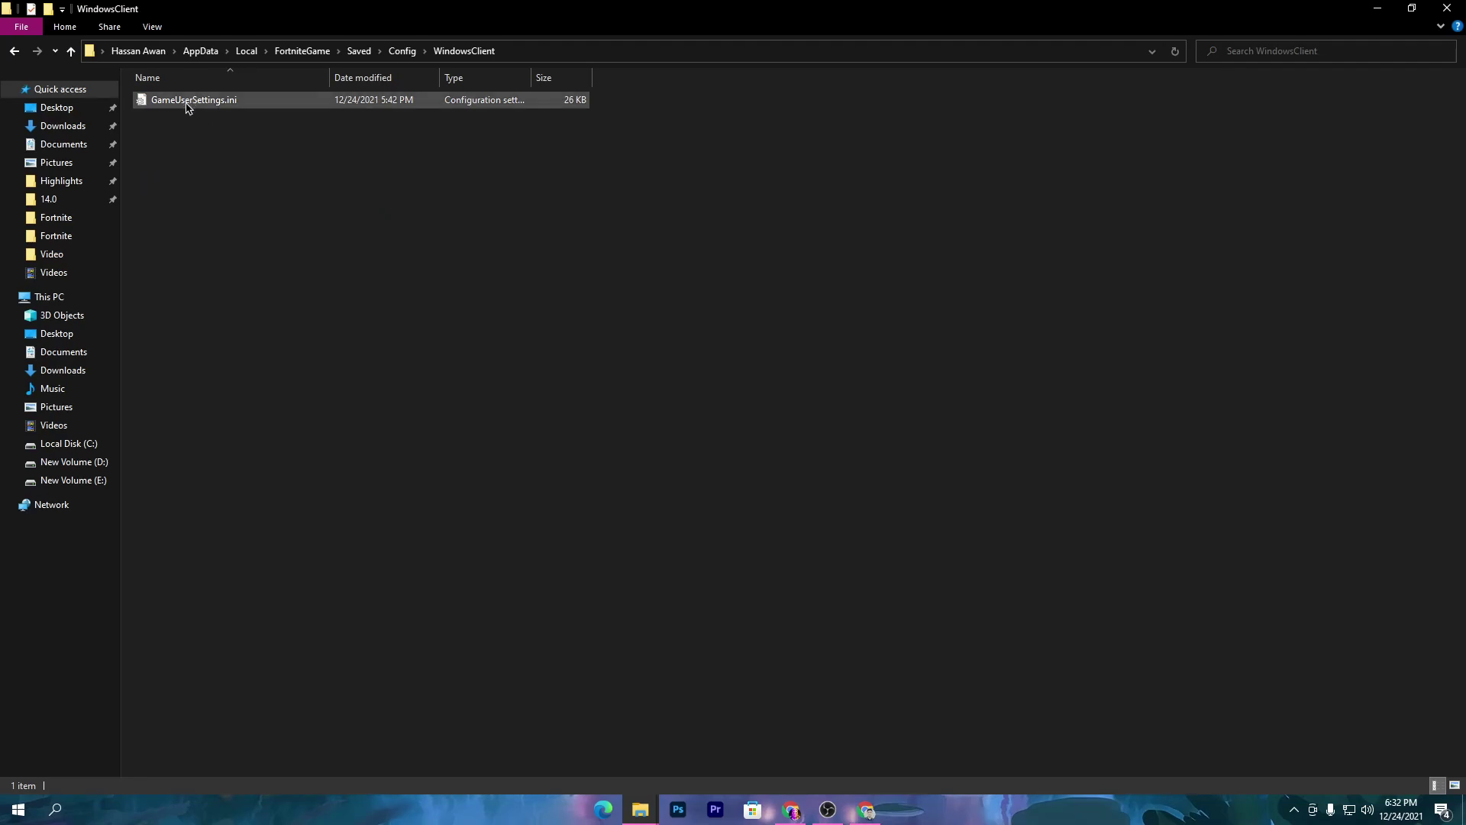
Step: Try to paste the copied GameUserSettings.ini into the WindowsClient folder, then dismiss the file replacement dialog
{"action": "right_click", "coordinate": [319, 198]}
{"action": "left_click", "coordinate": [363, 309]}
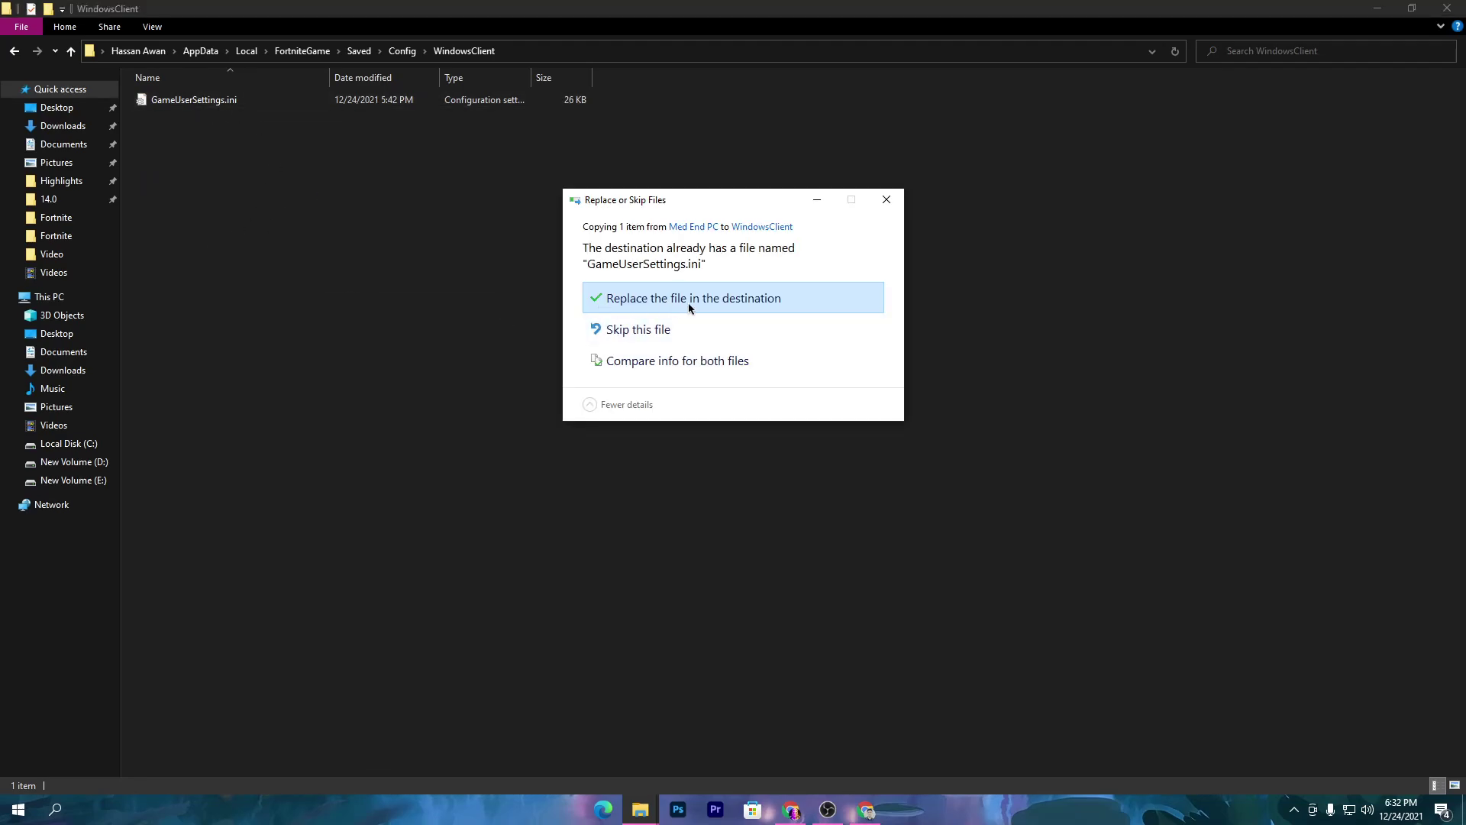
{"action": "left_click", "coordinate": [886, 199]}
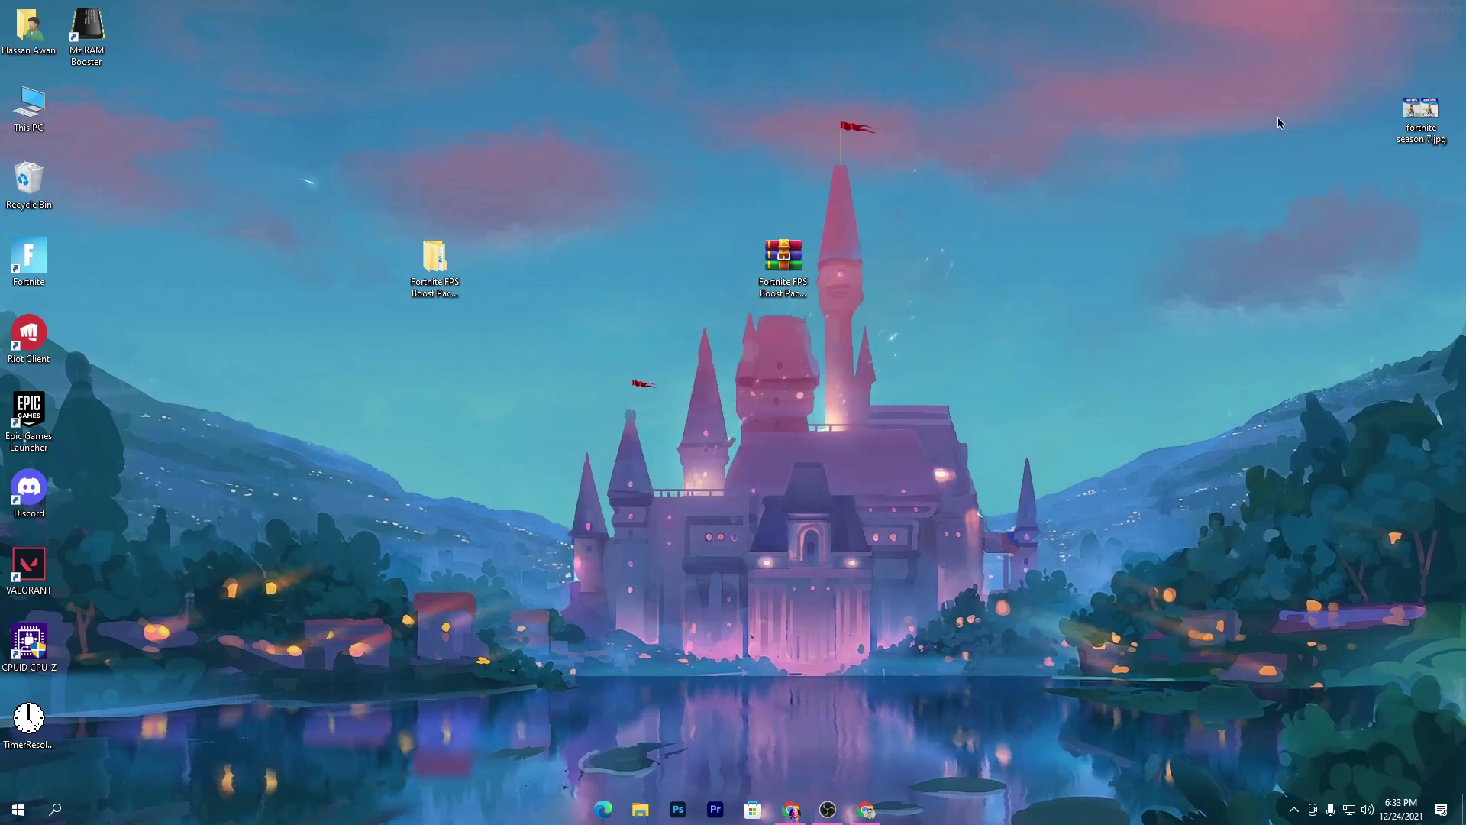
Step: Open the Windows display settings from the desktop and examine the available display resolutions
{"action": "right_click", "coordinate": [563, 226]}
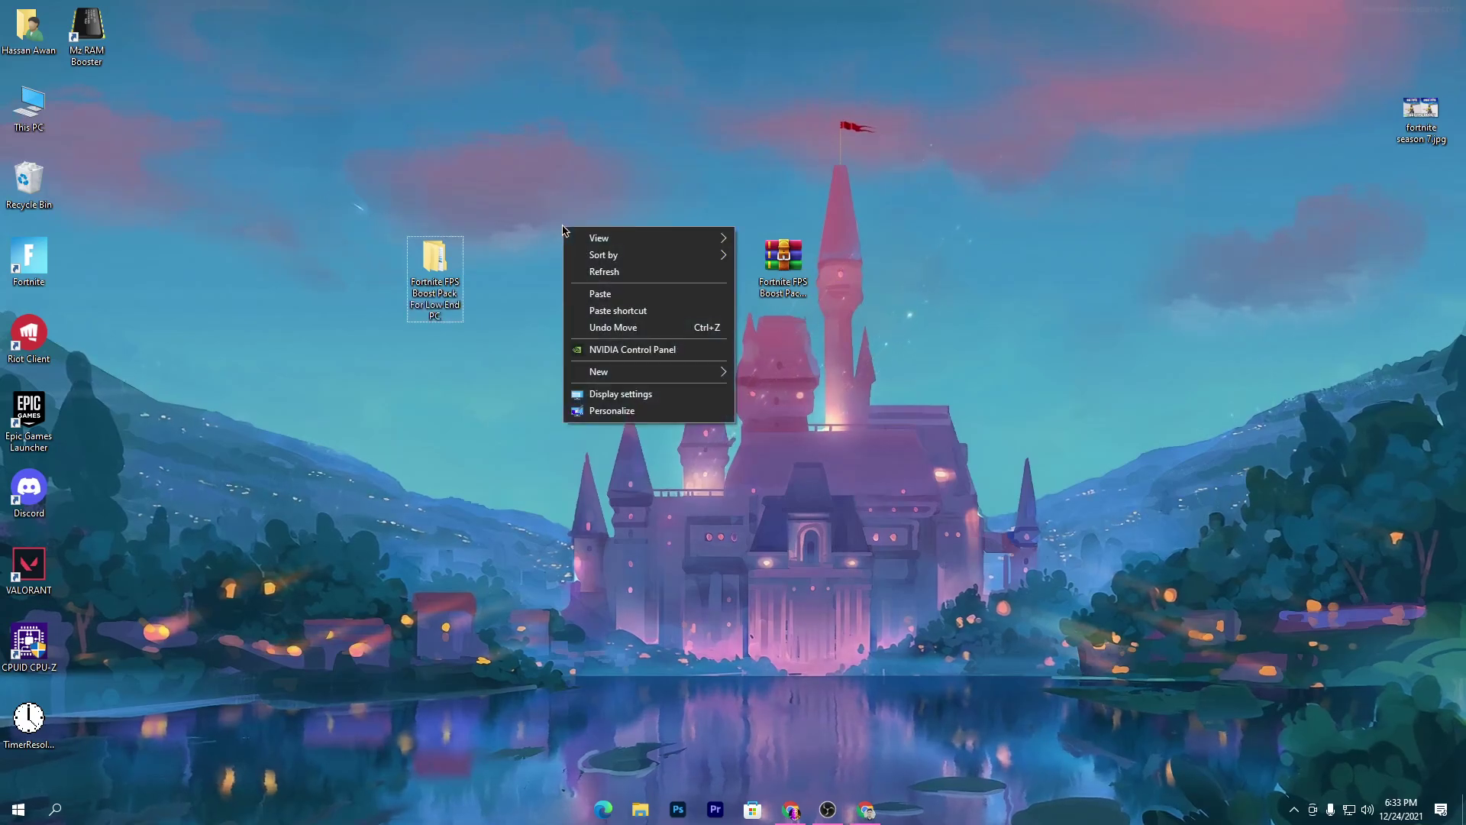
{"action": "left_click", "coordinate": [645, 395]}
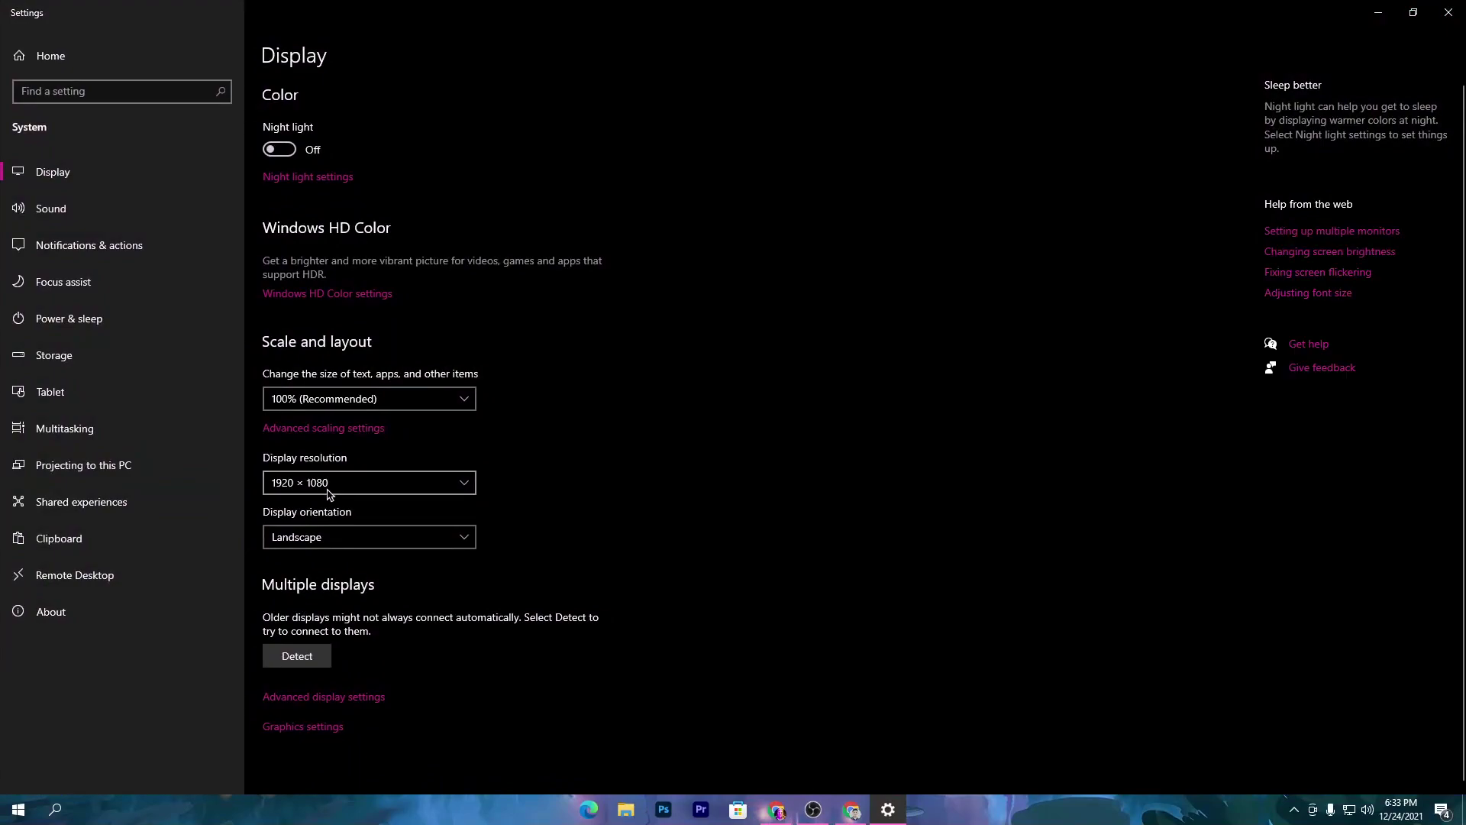
{"action": "left_click", "coordinate": [341, 489]}
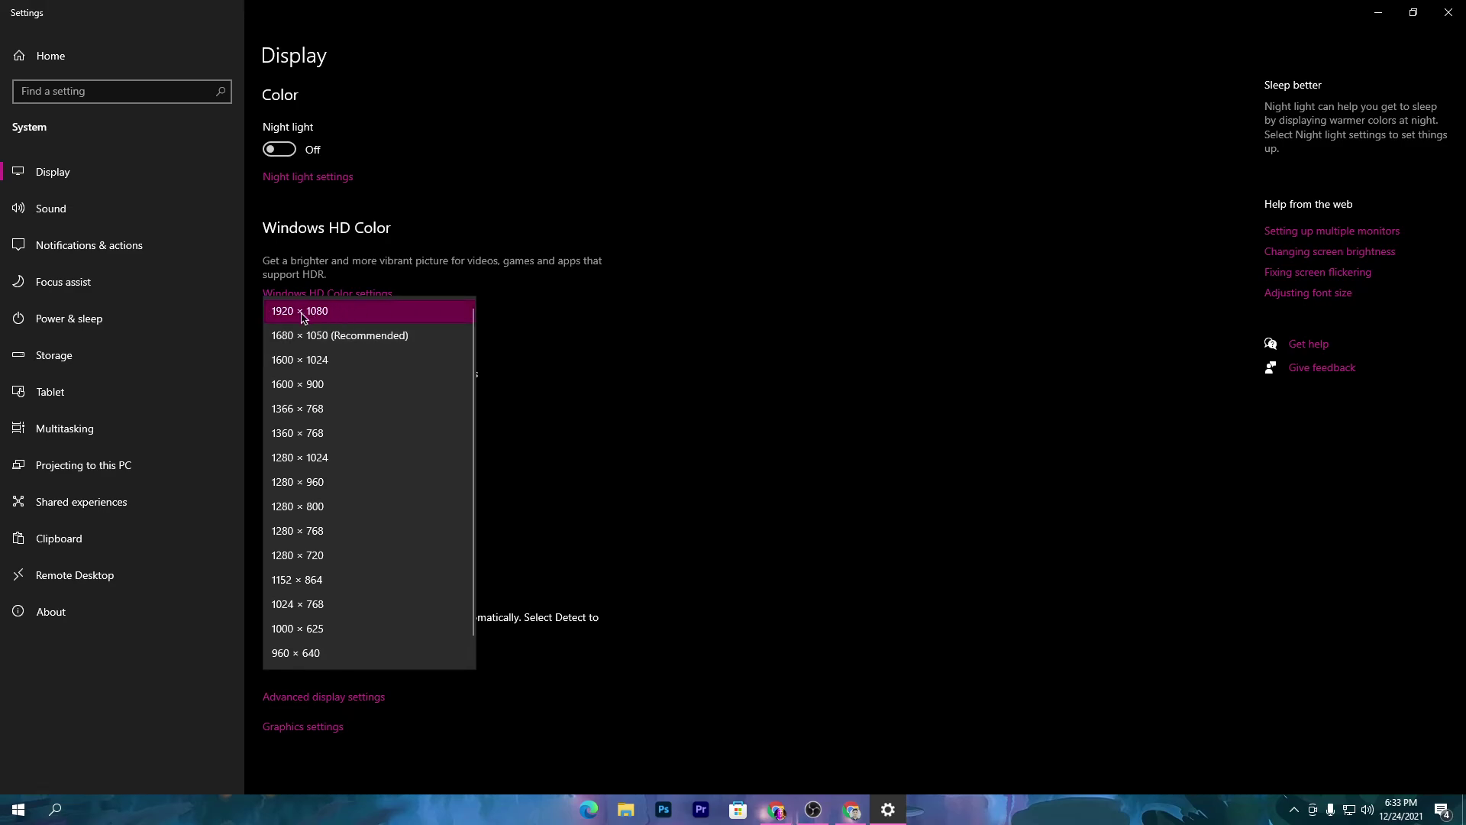
{"action": "left_click", "coordinate": [871, 436]}
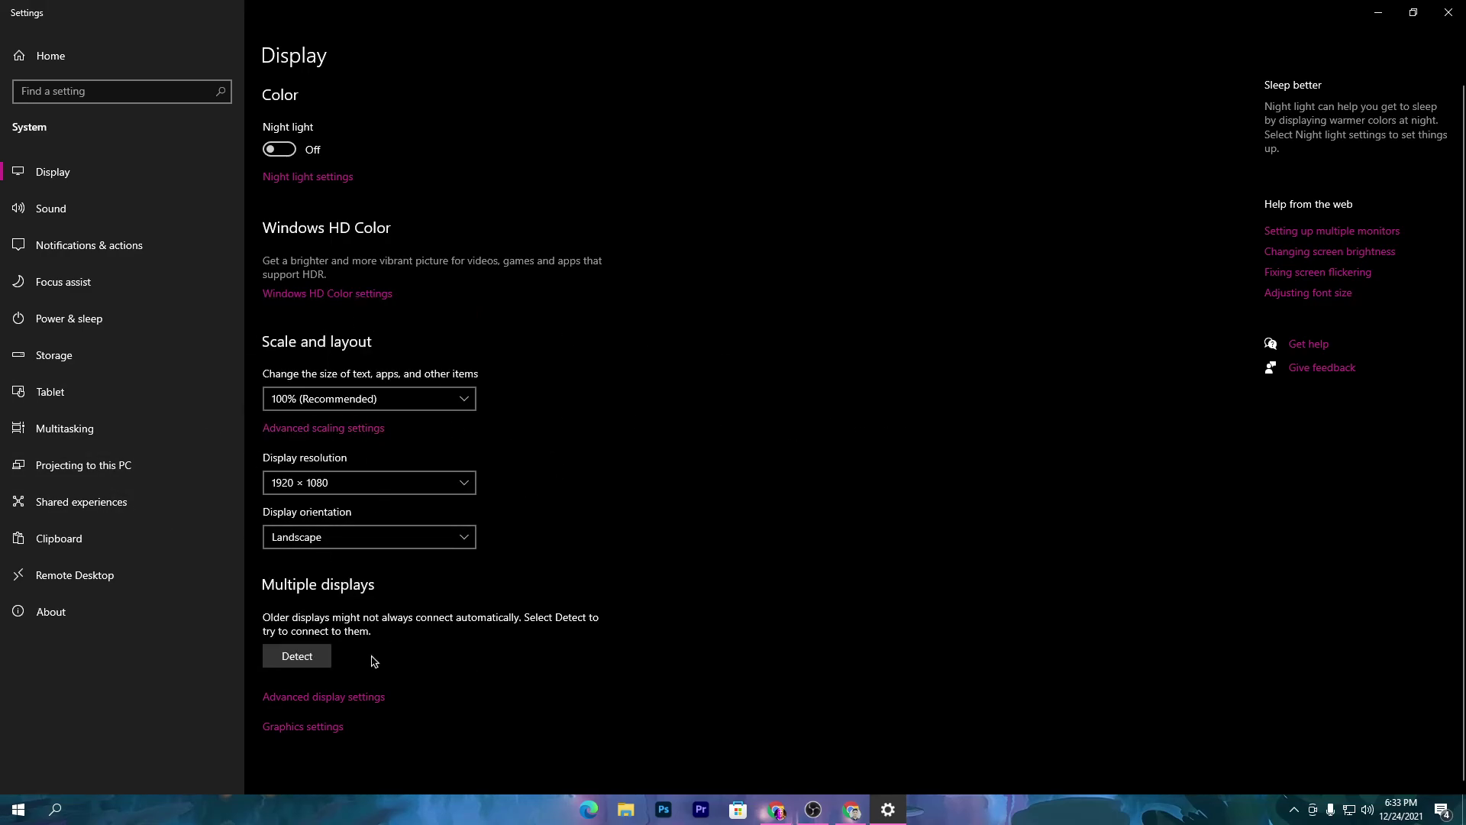
Step: Add FortniteClient-Win64-Shipping.exe from Fortnite's Win64 folder as a desktop app in the graphics performance preferences
{"action": "left_click", "coordinate": [319, 730]}
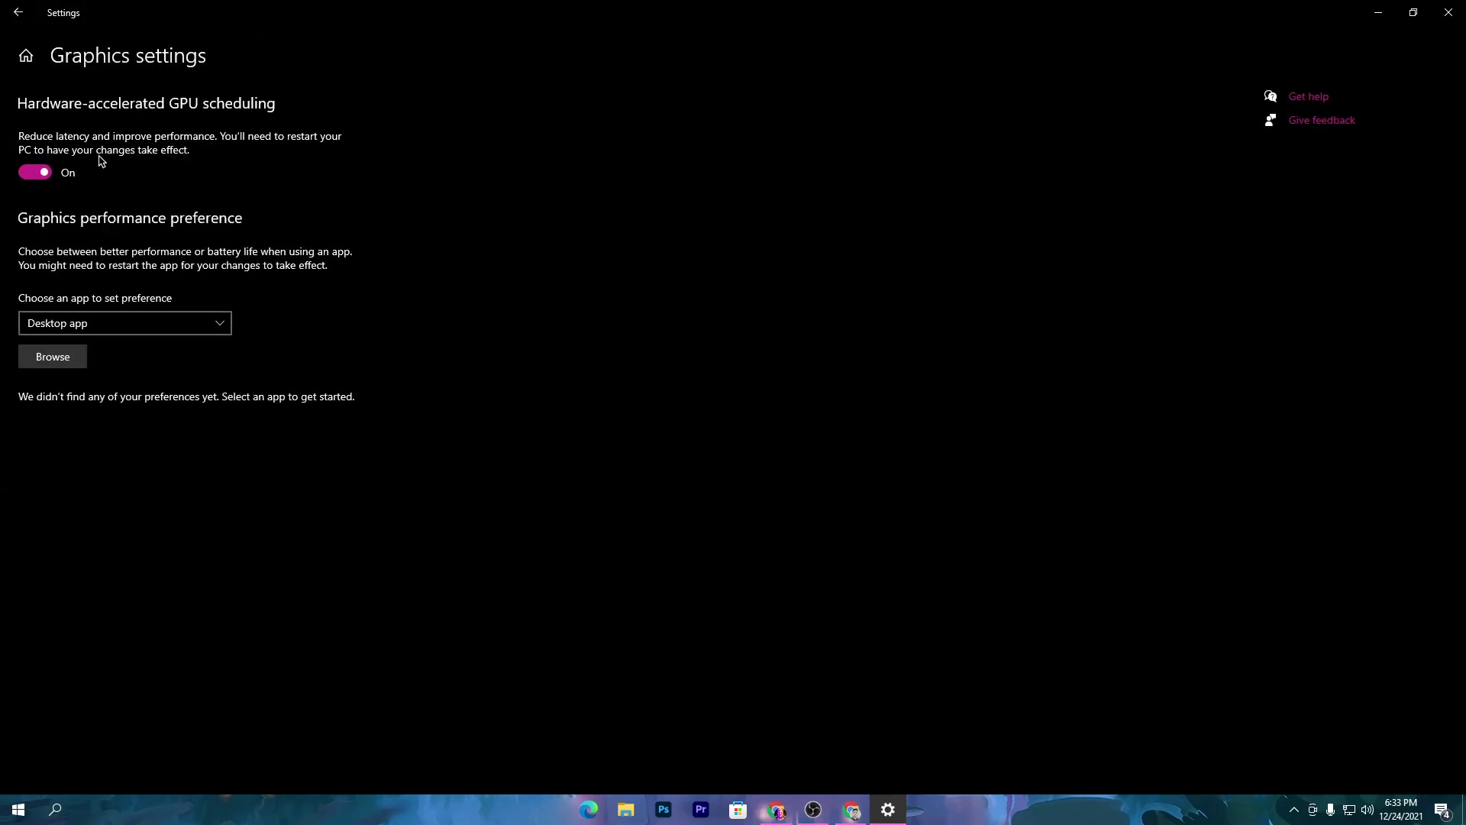
{"action": "left_click", "coordinate": [52, 356]}
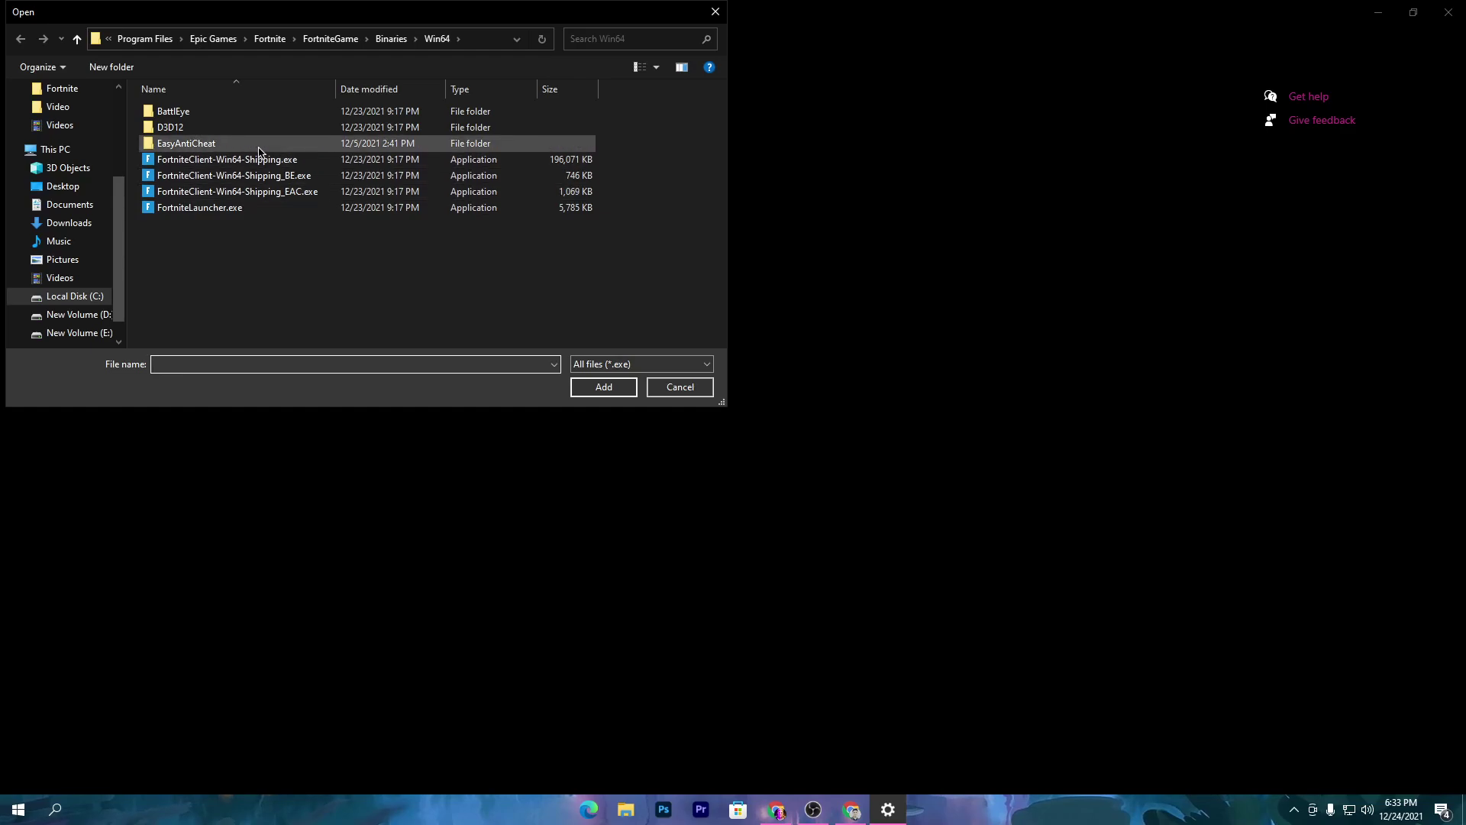
{"action": "left_click", "coordinate": [161, 167]}
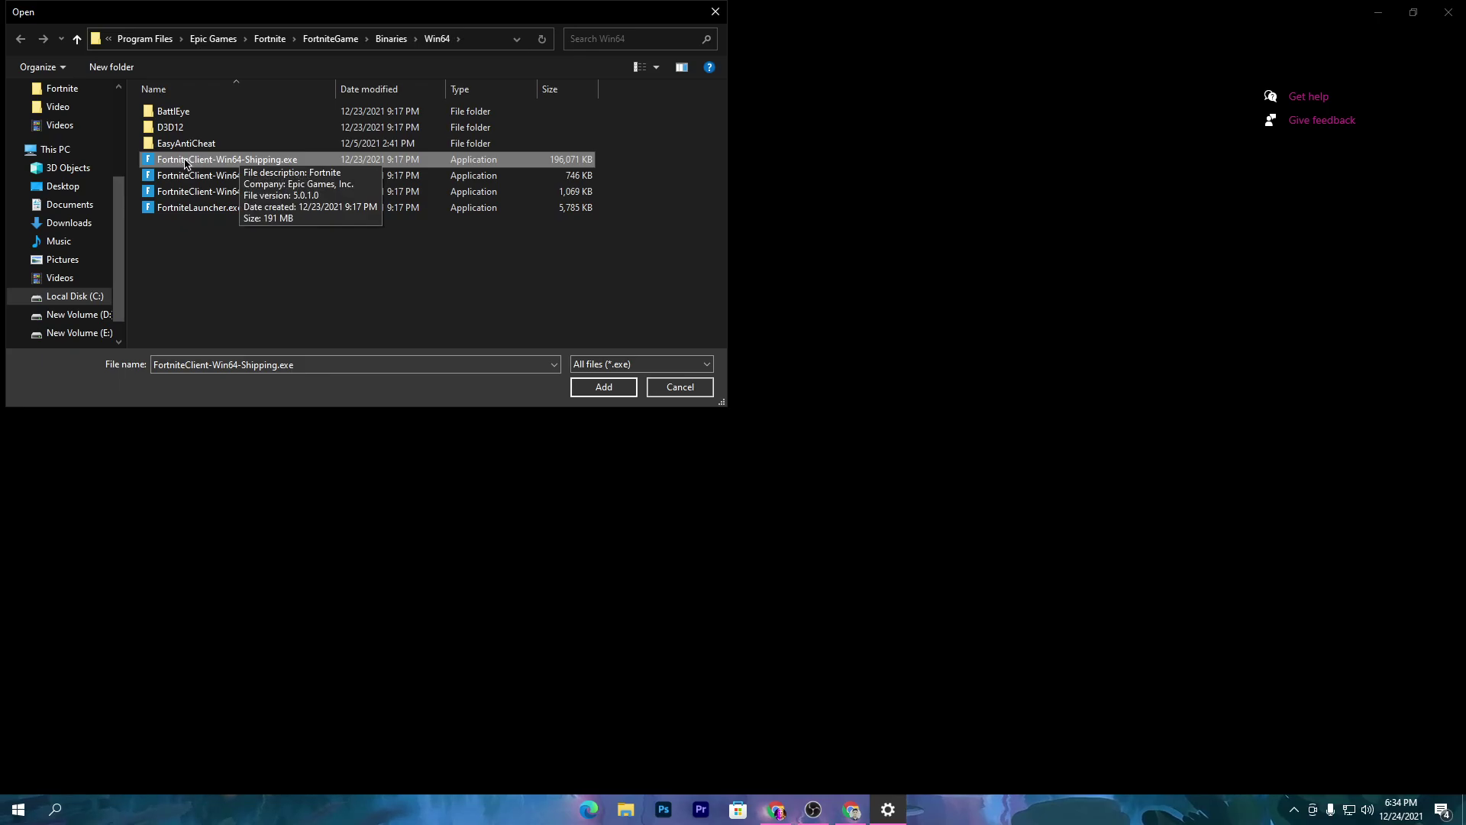
{"action": "left_click", "coordinate": [602, 387]}
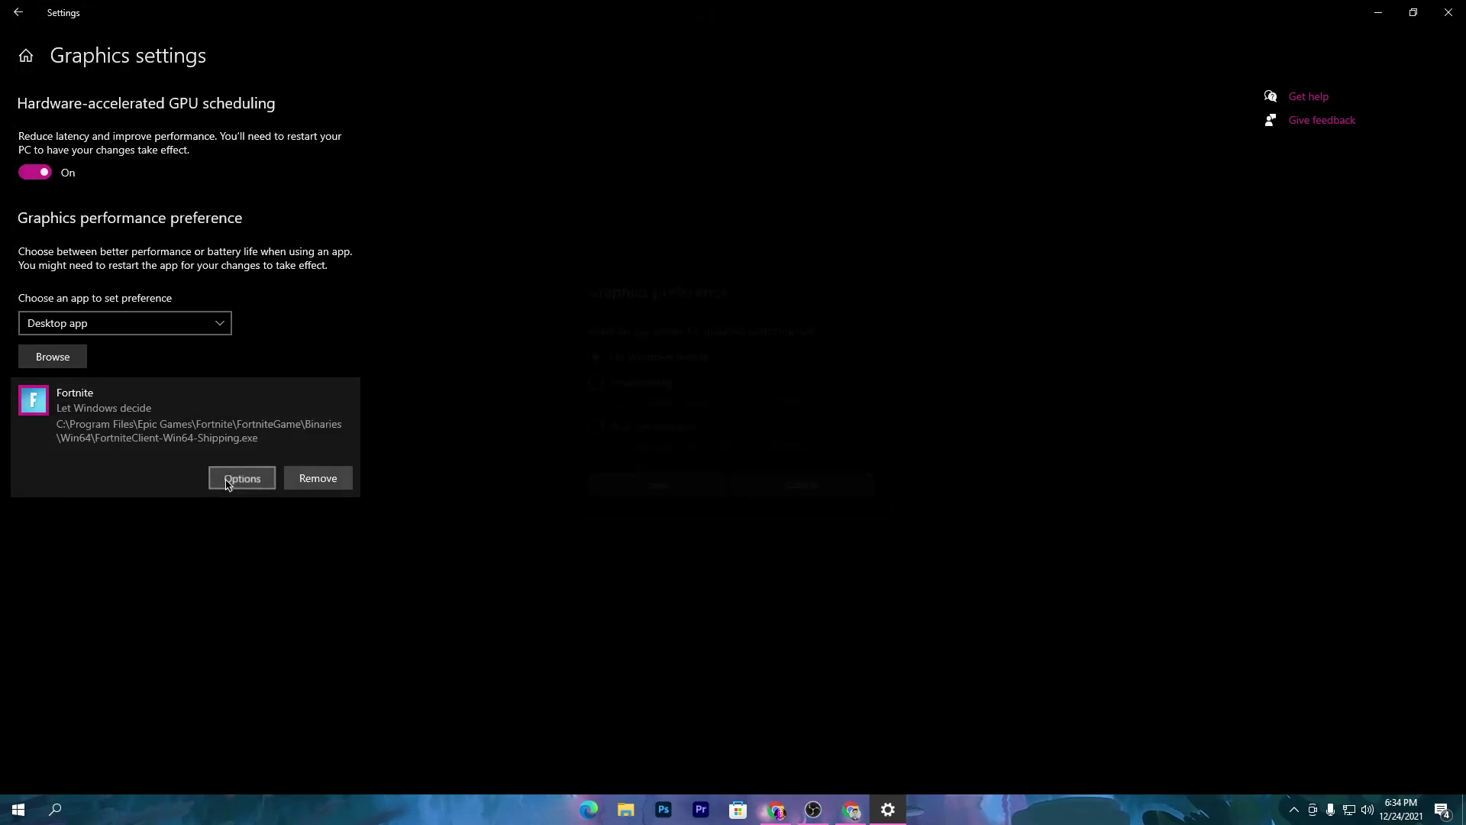
Step: Set Fortnite's graphics preference to High performance, save it and close the settings window
{"action": "left_click", "coordinate": [644, 430]}
{"action": "left_click", "coordinate": [658, 485]}
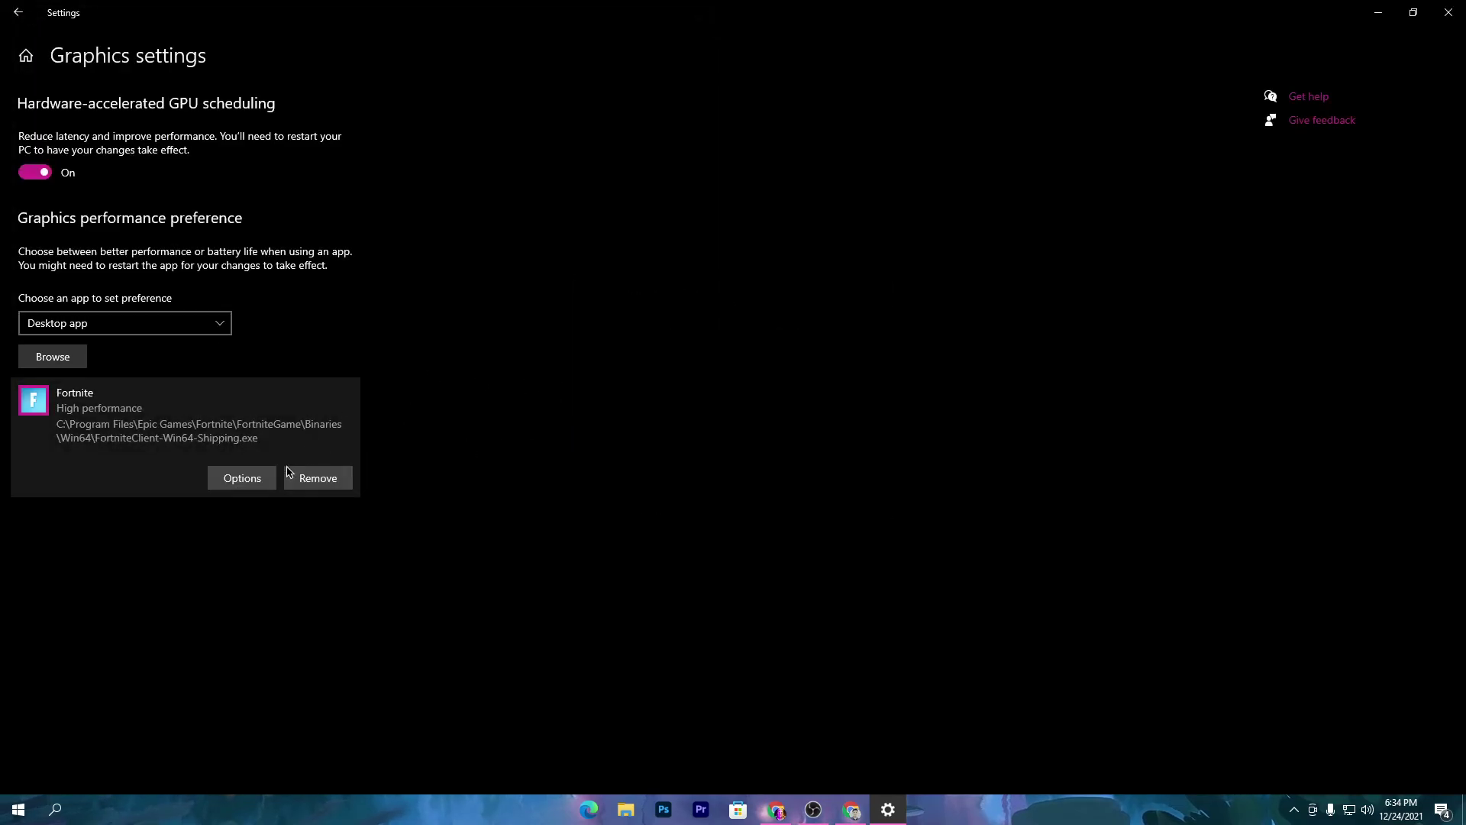
{"action": "left_click", "coordinate": [1449, 12]}
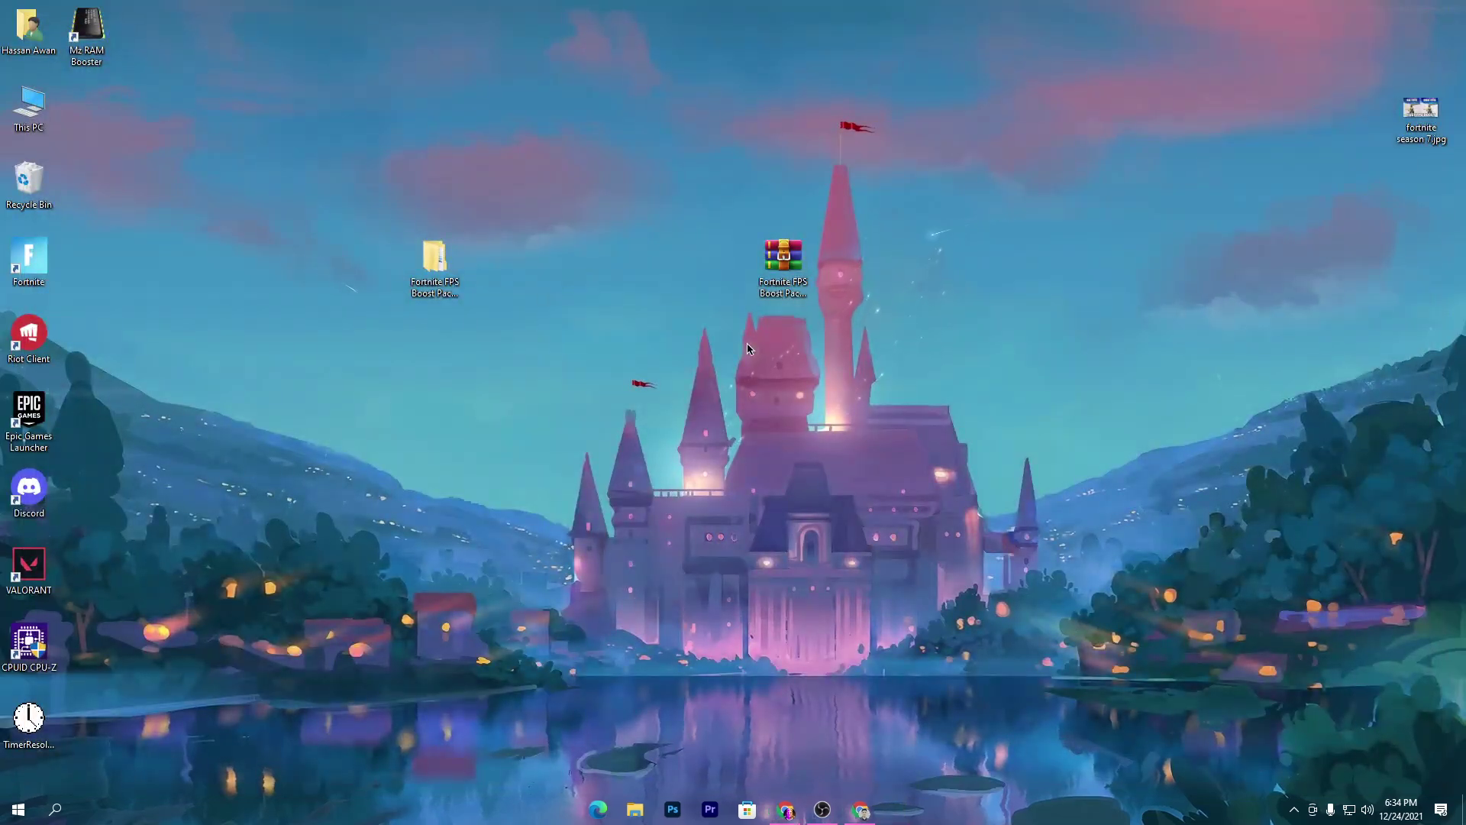